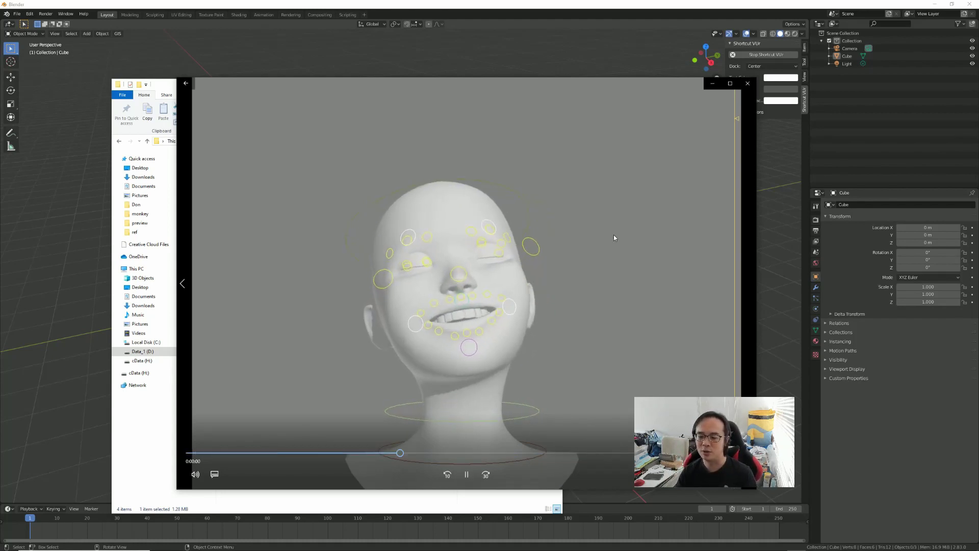
- Close the playing clip, open the p_2_2 preview video and scrub through its facial animation before closing it
key(Escape)
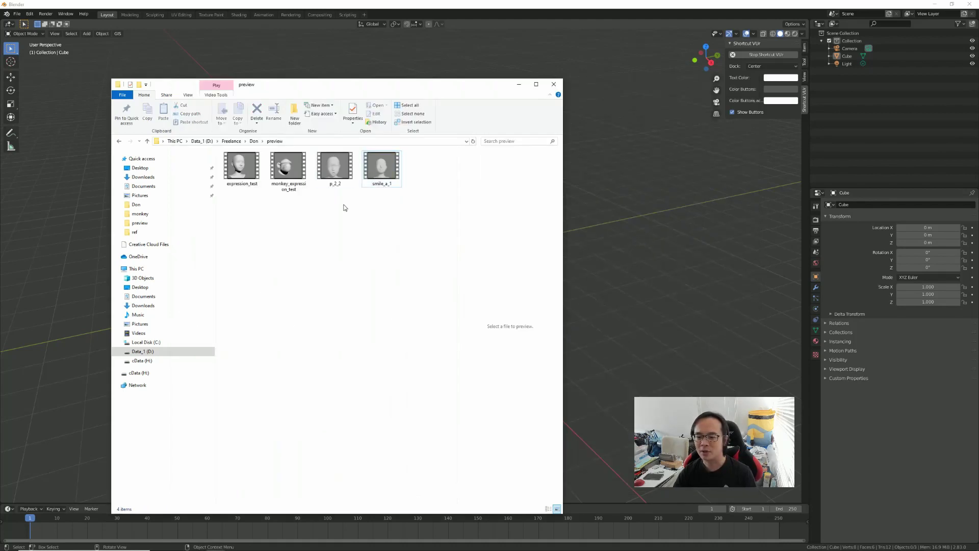
right_click(345, 187)
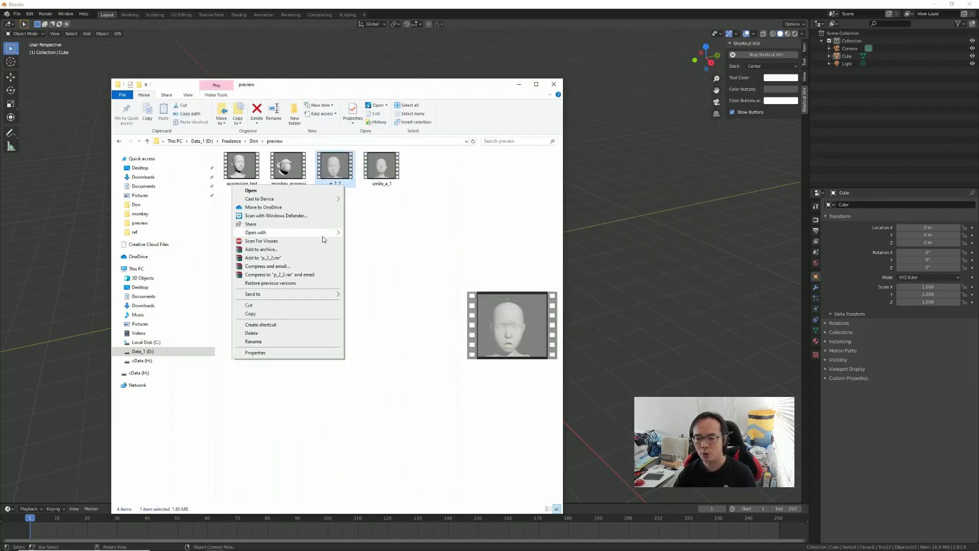
click(324, 193)
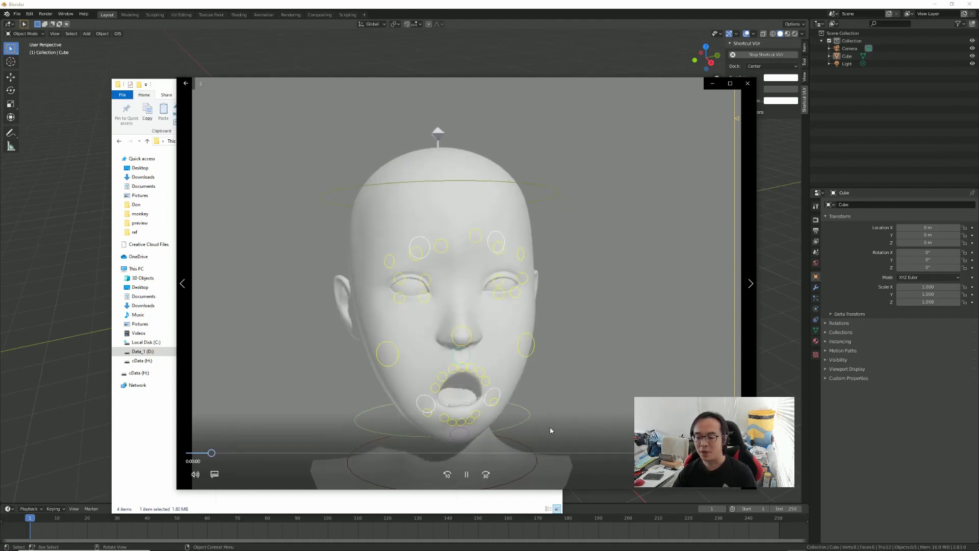
click(469, 476)
drag(485, 453, 632, 452)
click(745, 83)
- Watch the expression_test and monkey_expression_test preview videos from the preview folder
click(240, 168)
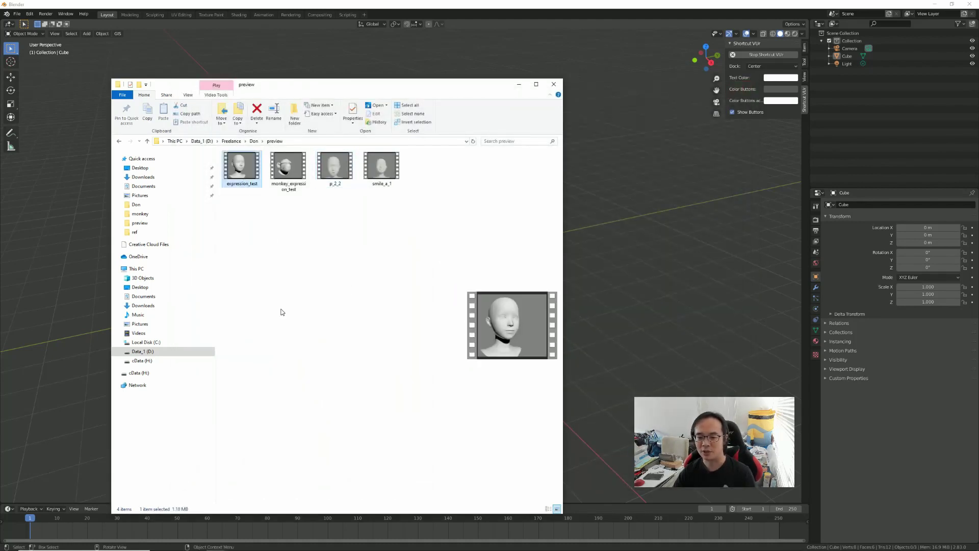
double_click(244, 163)
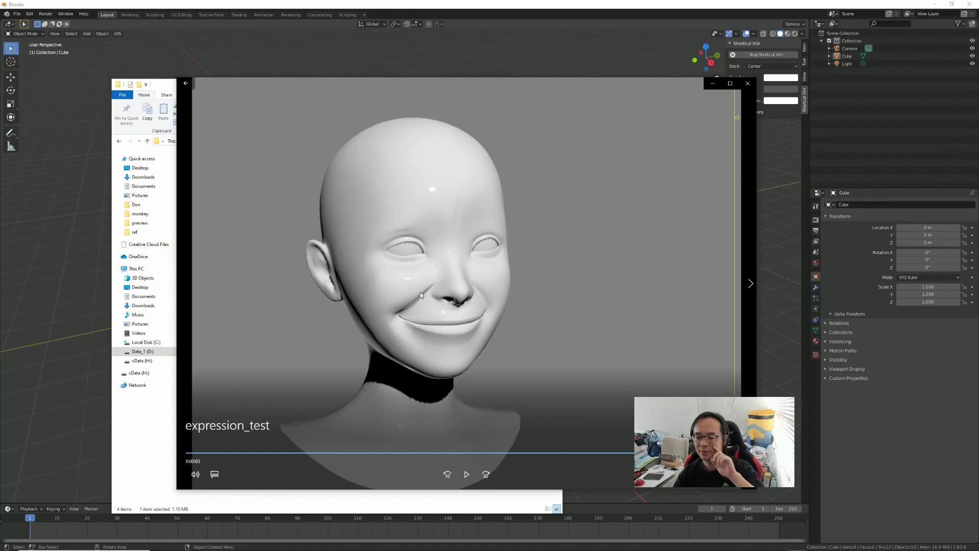
key(alt+F4)
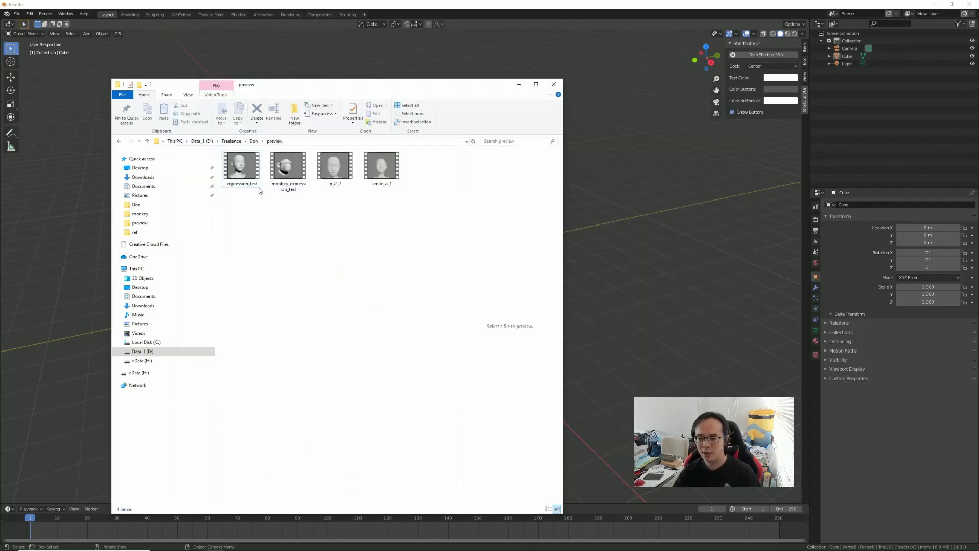
double_click(288, 168)
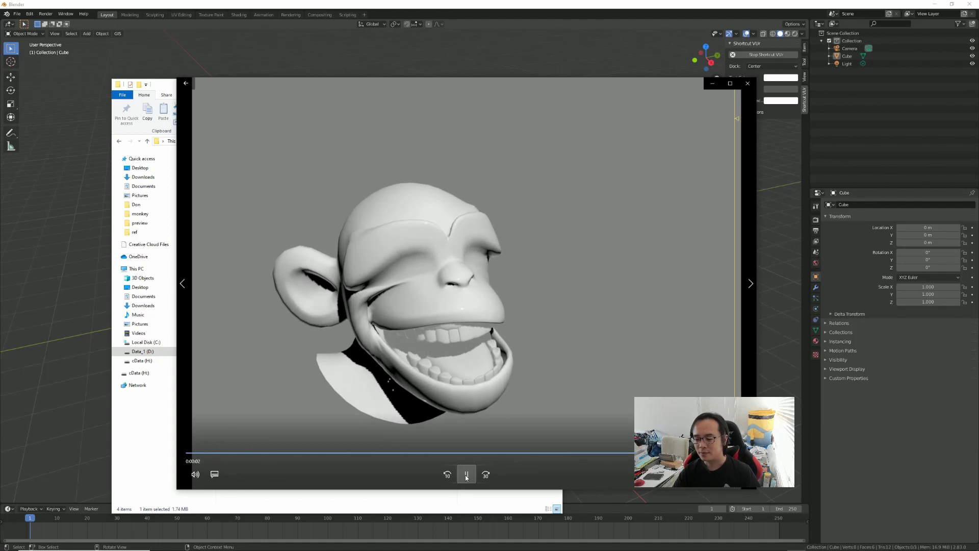
key(Escape)
- Minimize the preview folder window to return to Blender and delete the default camera, cube and light
drag(405, 85, 469, 103)
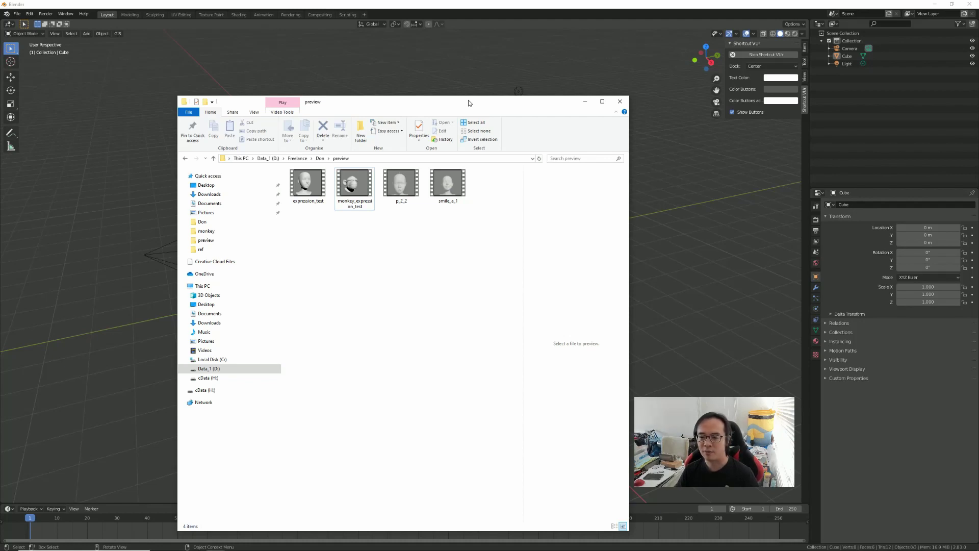
click(585, 105)
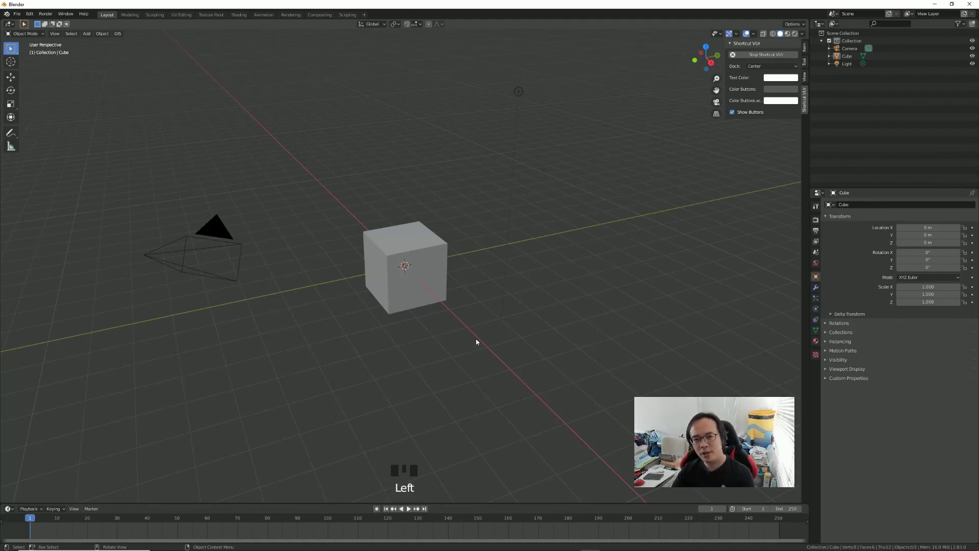
drag(163, 81, 593, 417)
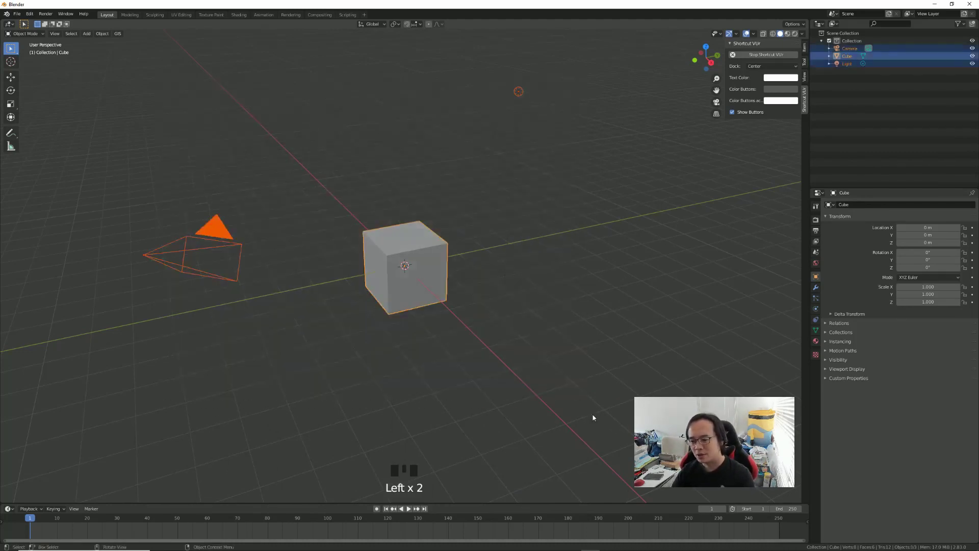
key(Delete)
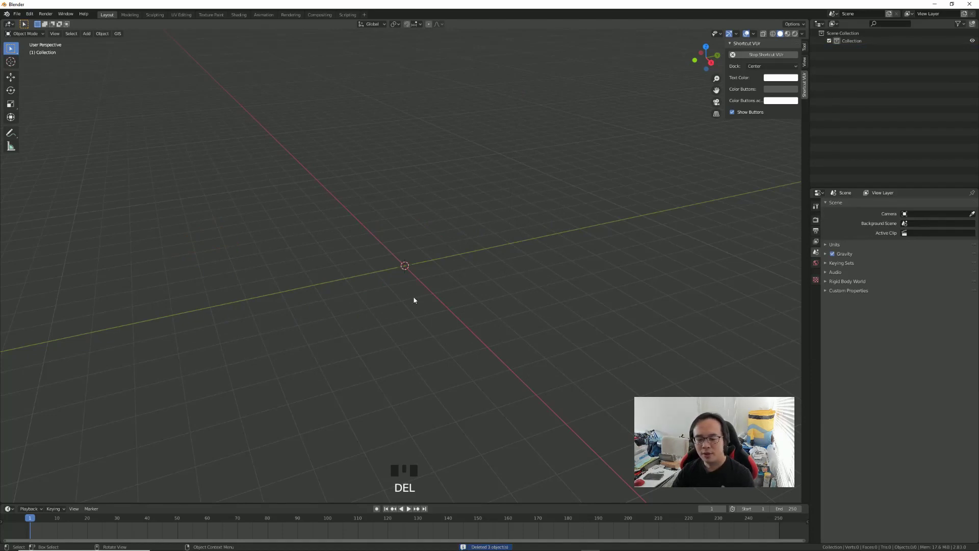
- Place the 3D cursor at several spots in the viewport with the Cursor tool and return to Select Box
click(11, 61)
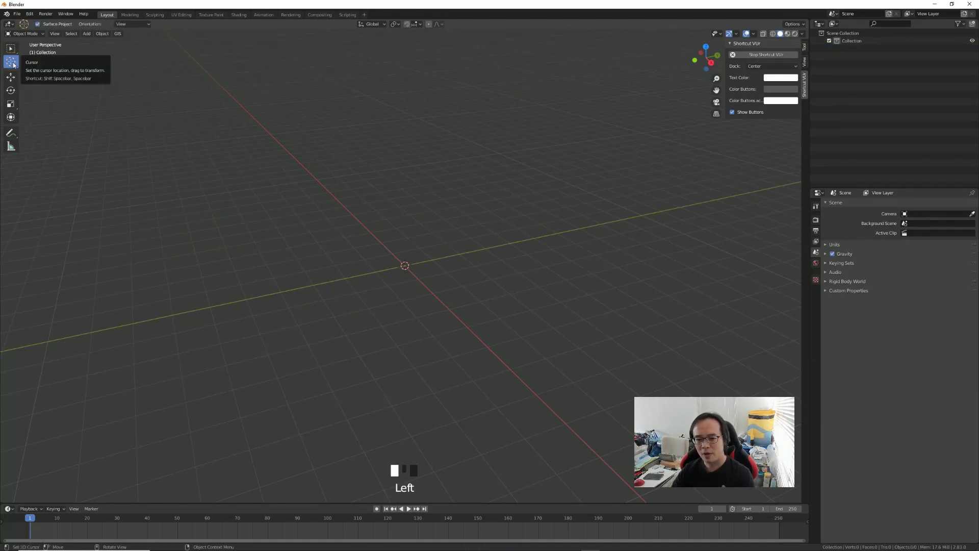
click(306, 230)
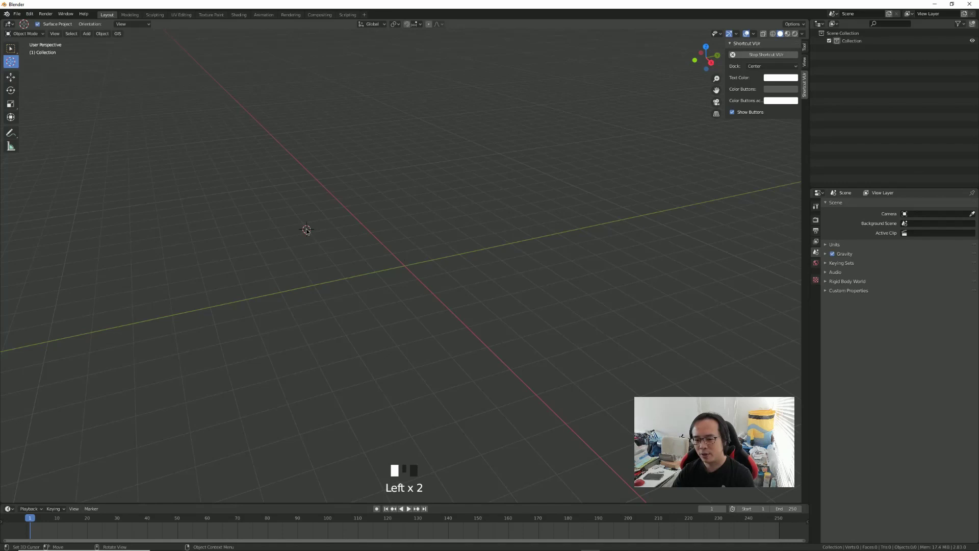
click(448, 206)
click(515, 306)
drag(323, 241, 331, 213)
click(11, 48)
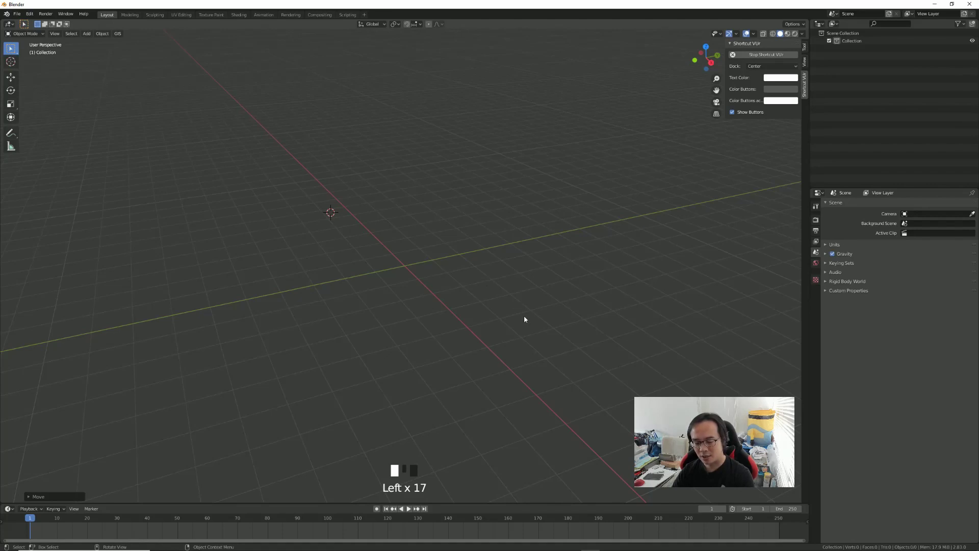
- Reposition the 3D cursor around the viewport without leaving Select Box, and snap it back to the world origin
shift+right_click(358, 250)
shift+right_click(423, 315)
shift+right_click(423, 314)
shift+right_drag(502, 280, 464, 229)
shift+right_click(495, 350)
shift+right_click(348, 268)
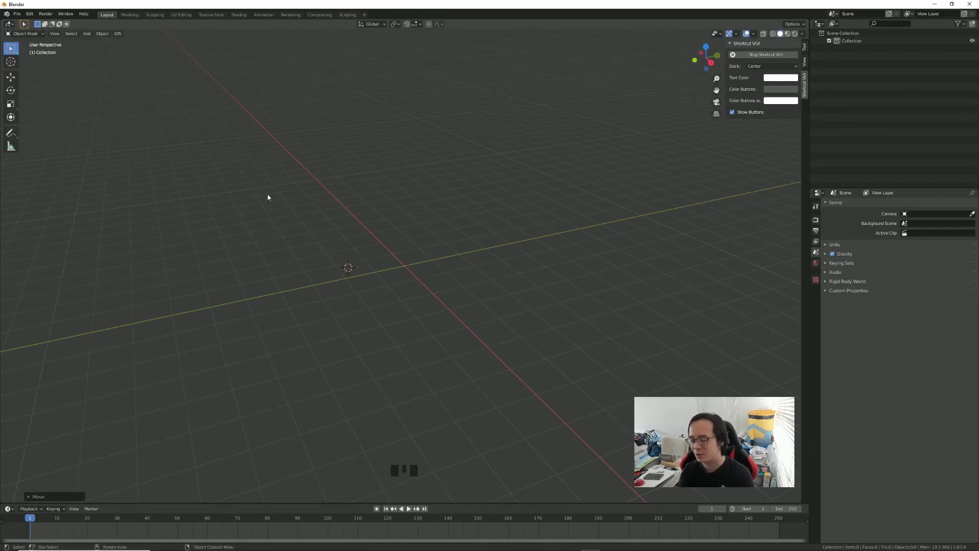
shift+right_click(417, 297)
shift+right_drag(417, 297, 587, 233)
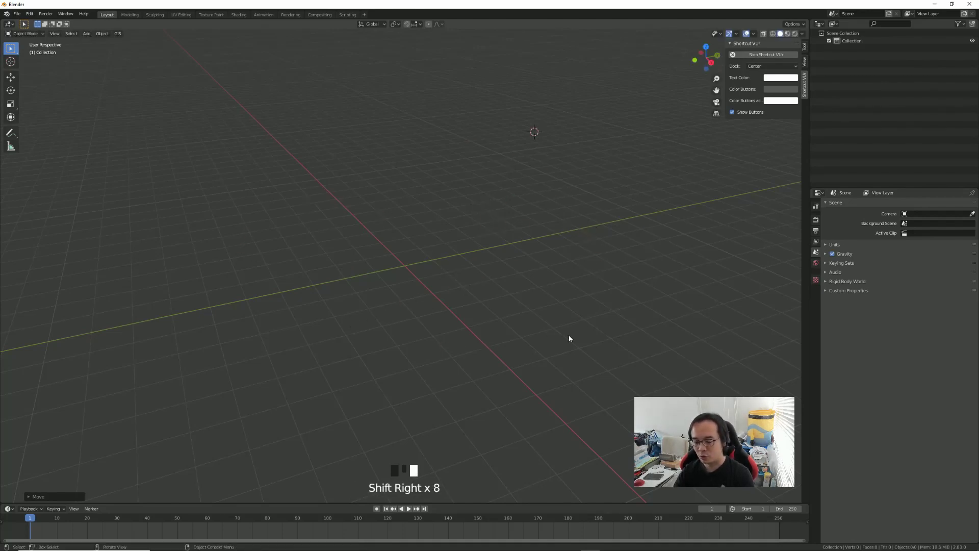
key(shift+s)
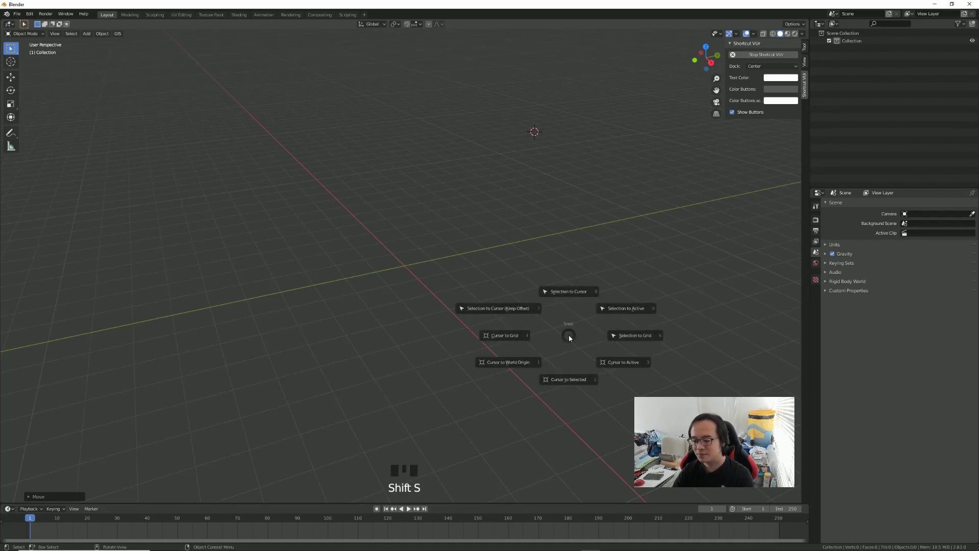
click(526, 366)
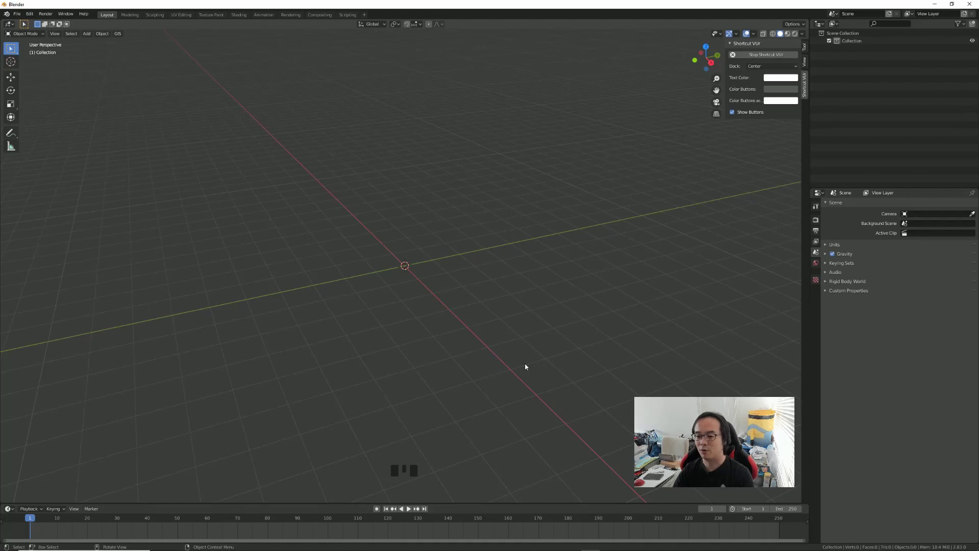
- Show the 3D cursor's coordinates and place the cursor at about X 2.02 m, Y 2.84 m, Z -1.40 m
click(804, 61)
click(804, 46)
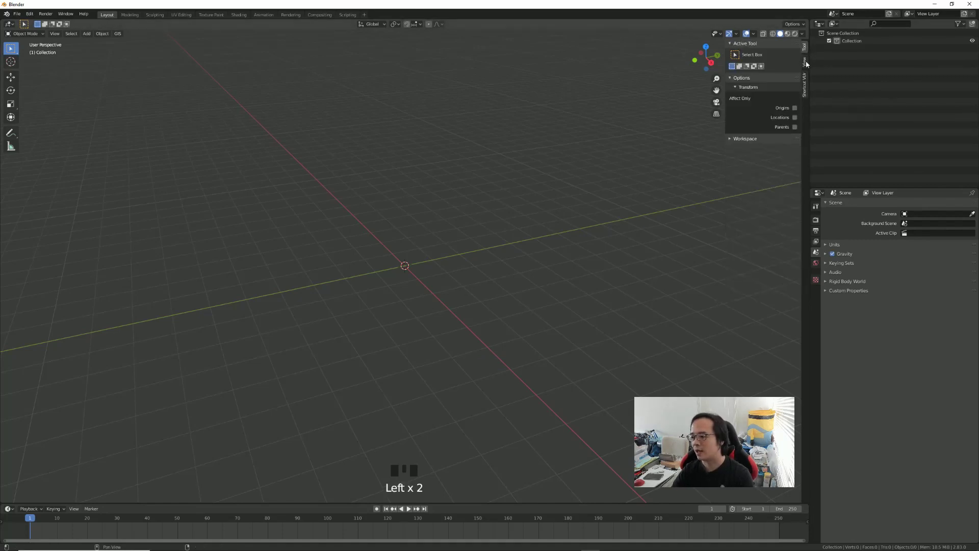
click(805, 62)
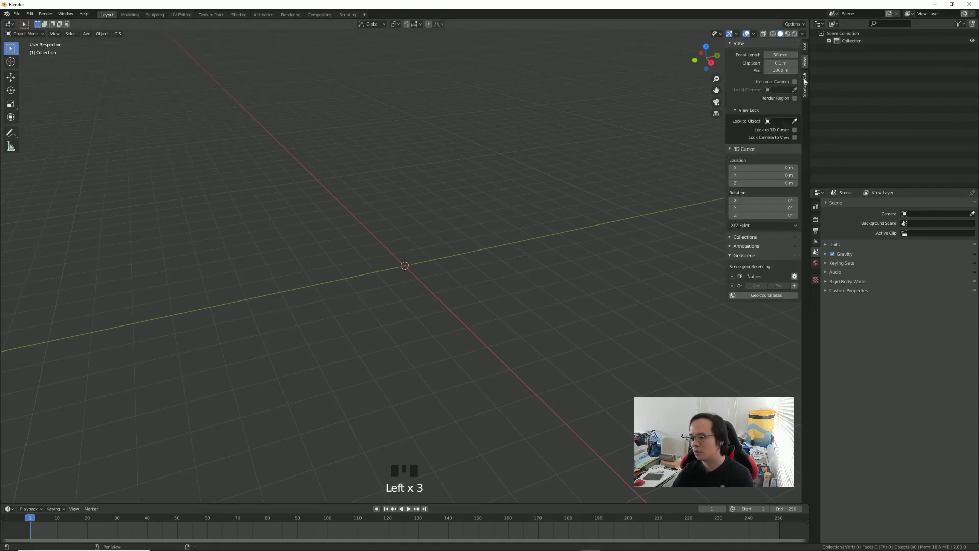
shift+right_click(524, 258)
shift+right_click(509, 315)
shift+right_click(509, 315)
shift+right_click(512, 313)
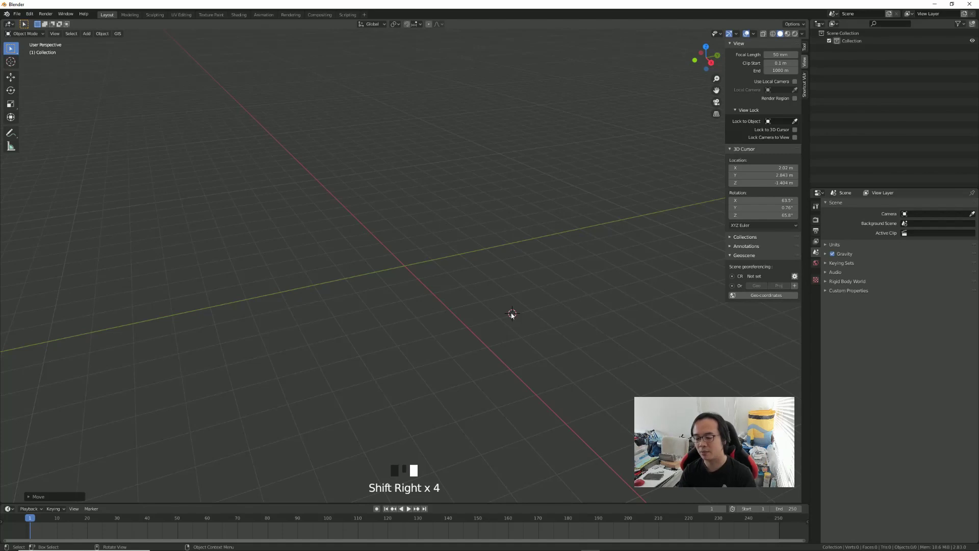
- Snap the 3D cursor to the world origin and add a cube mesh there
key(shift+s)
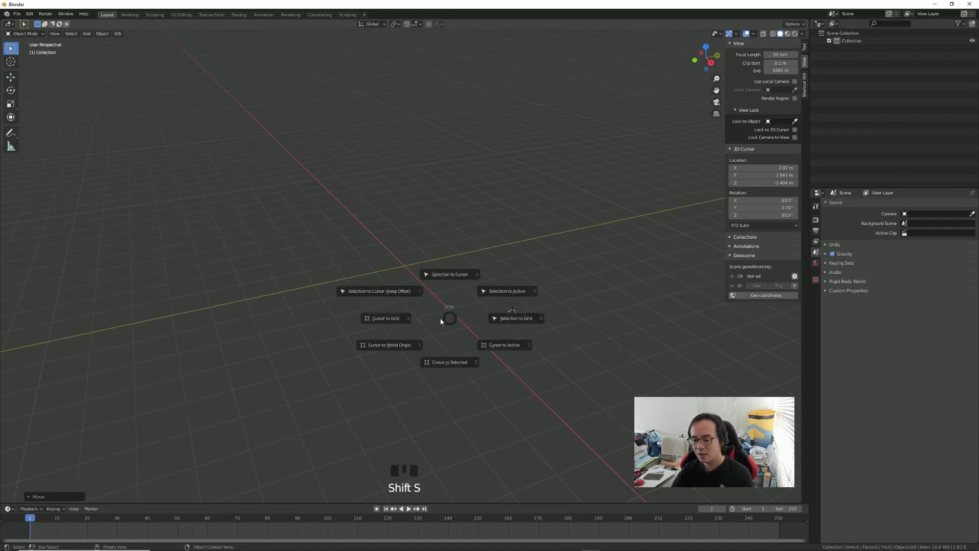
click(392, 342)
click(804, 47)
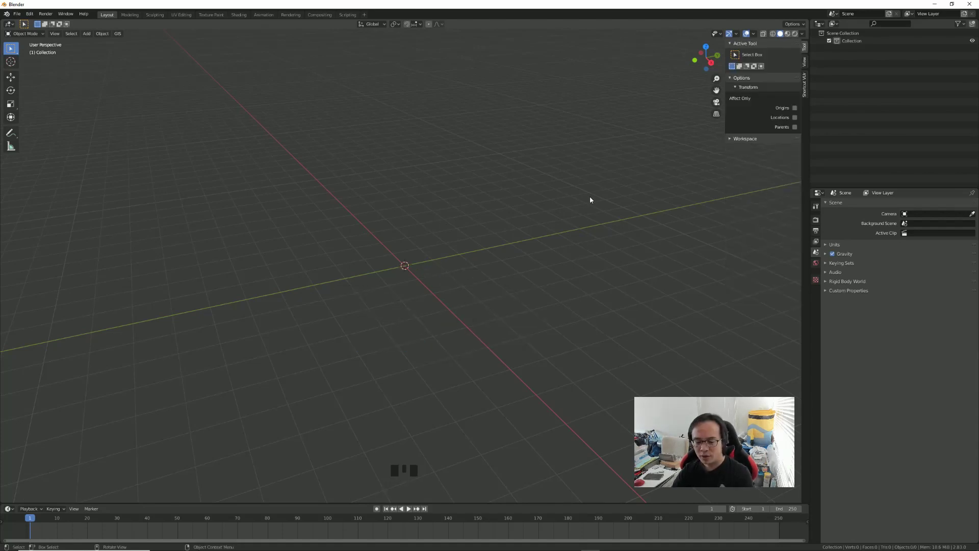
key(shift+a)
mouse_move(591, 190)
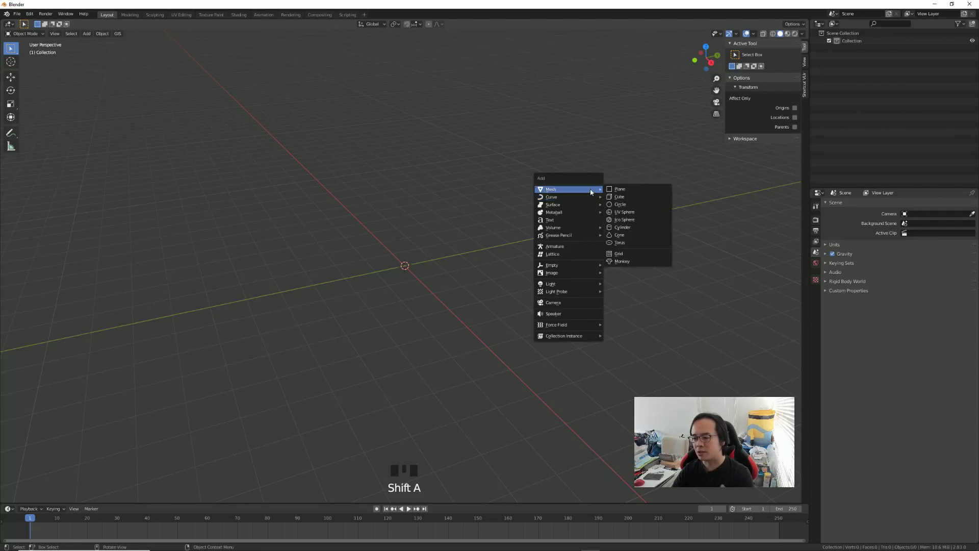
click(619, 197)
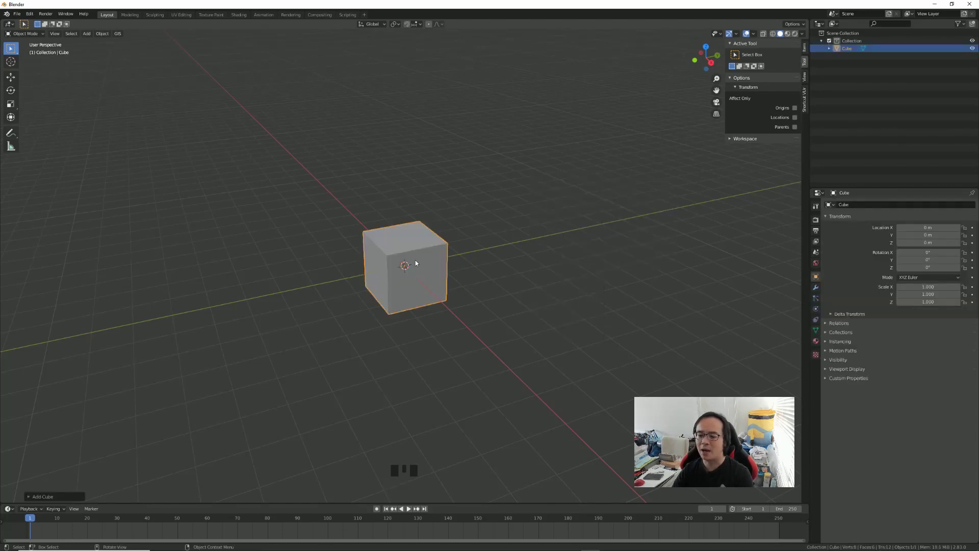
- Place the 3D cursor in empty space beside the cube and add a UV sphere at it
middle_drag(477, 288, 481, 268)
shift+right_drag(570, 256, 582, 267)
key(shift+a)
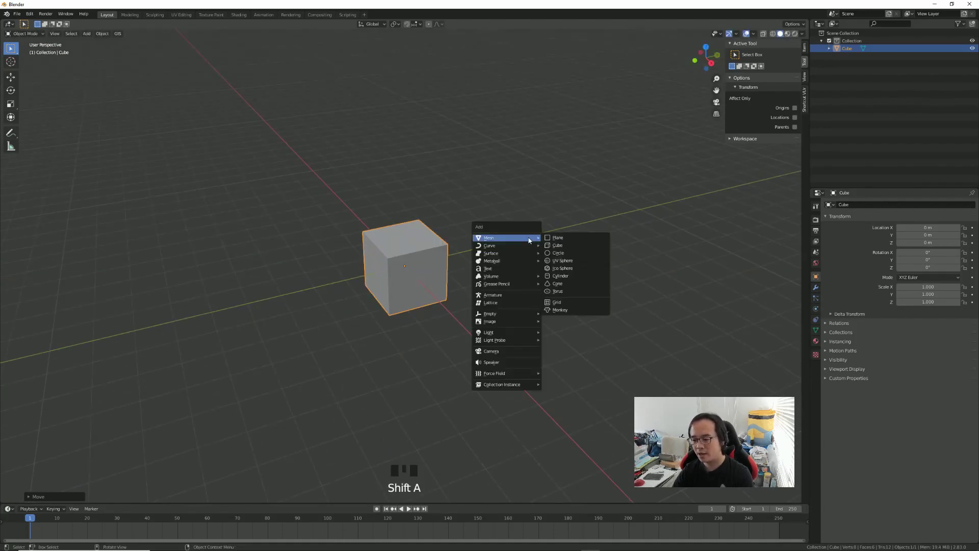
click(565, 262)
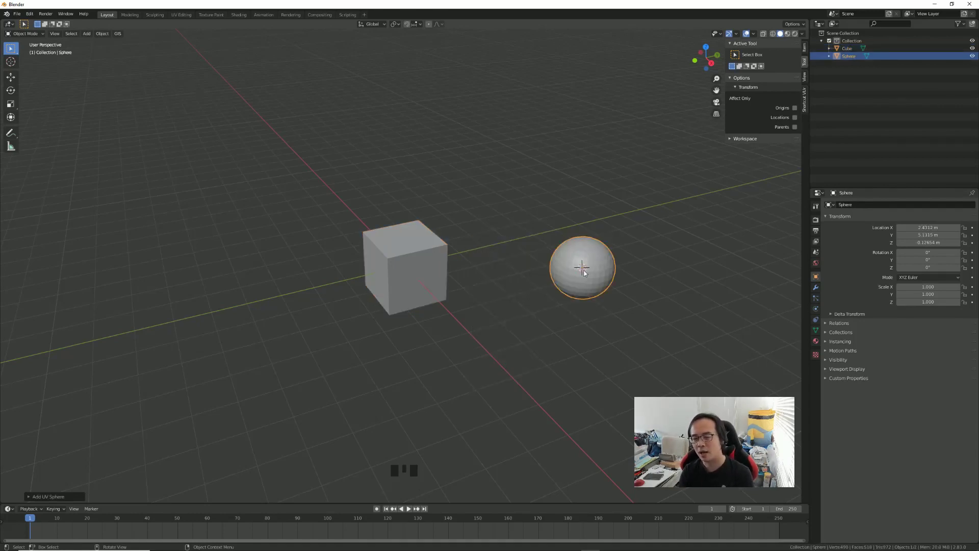
- Move the 3D cursor to a spot behind the cube, and enable snapping with Vertex as the target
shift+right_click(372, 179)
shift+middle_drag(481, 266, 443, 283)
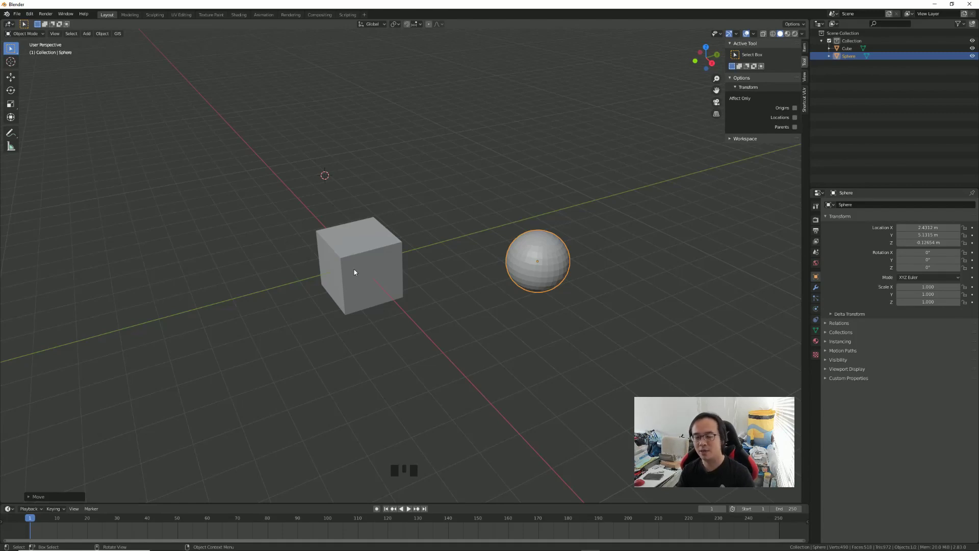
click(406, 24)
click(414, 24)
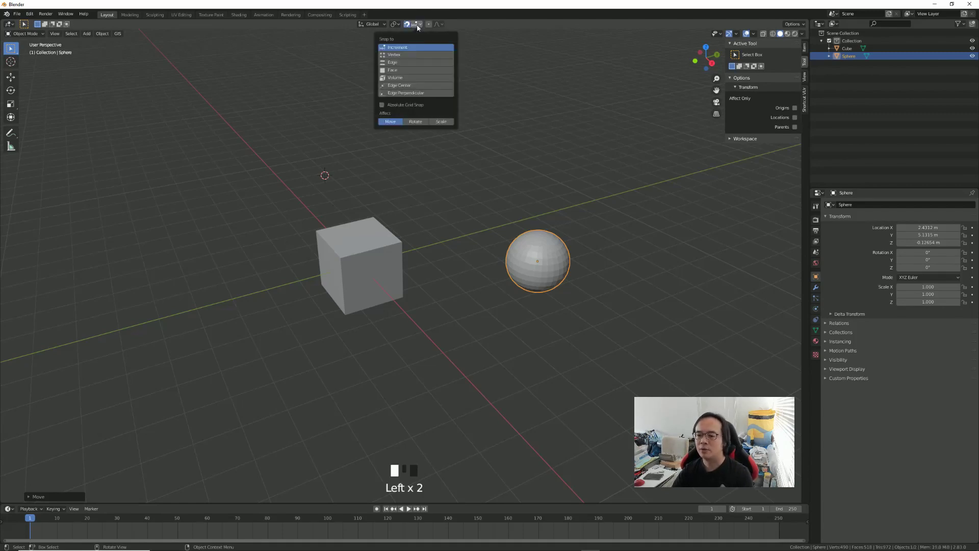
click(409, 55)
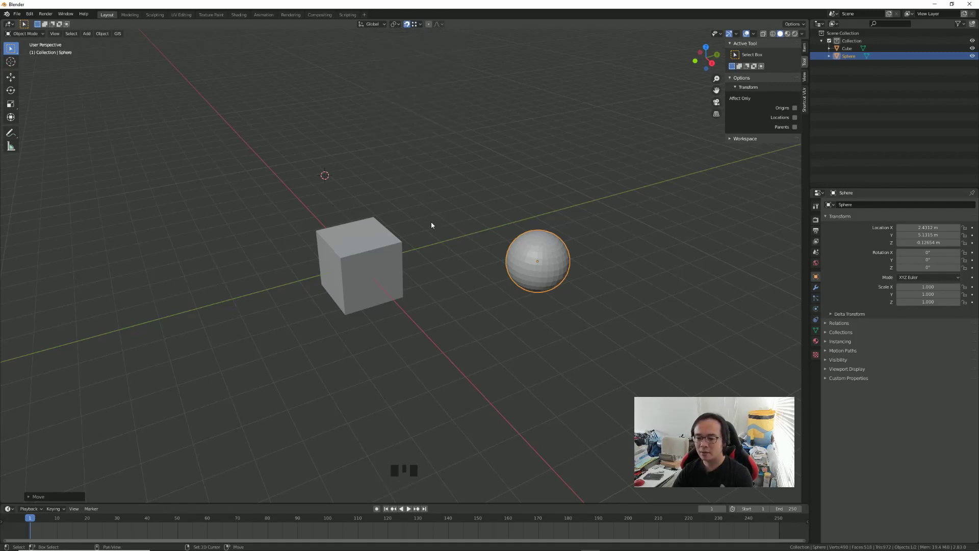
- Add a UV sphere at a top corner of the cube using the vertex-snapped 3D cursor, and scale it to 0.314
shift+right_drag(449, 218, 408, 243)
key(shift+a)
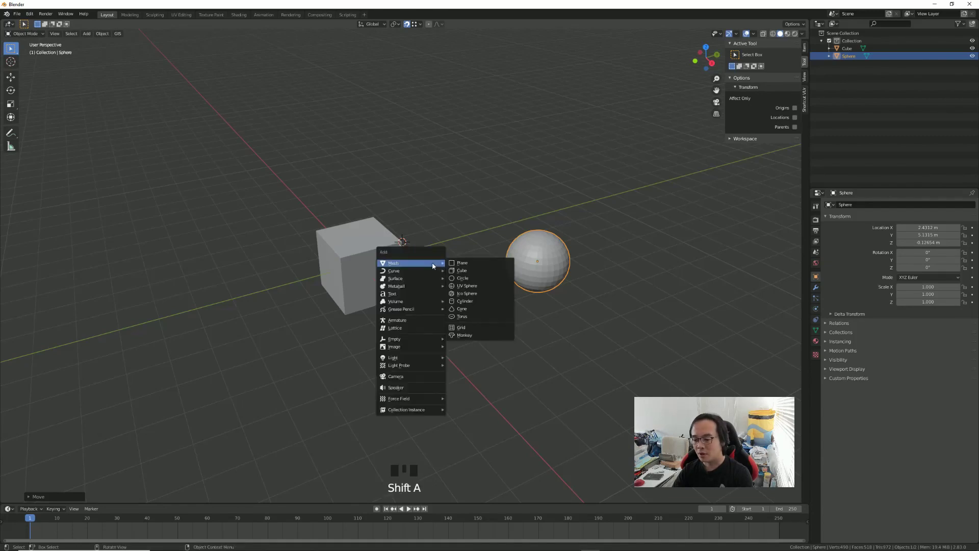
click(461, 286)
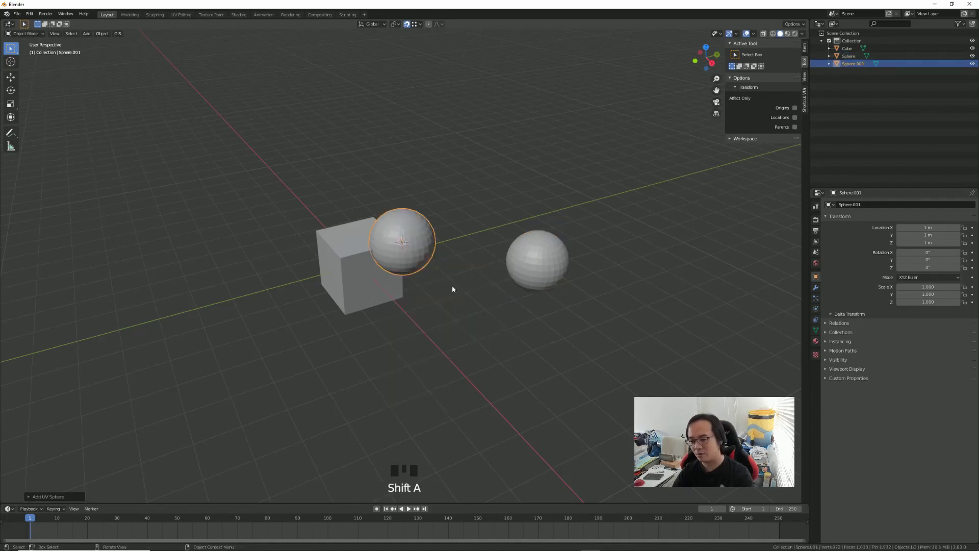
key(s)
click(420, 267)
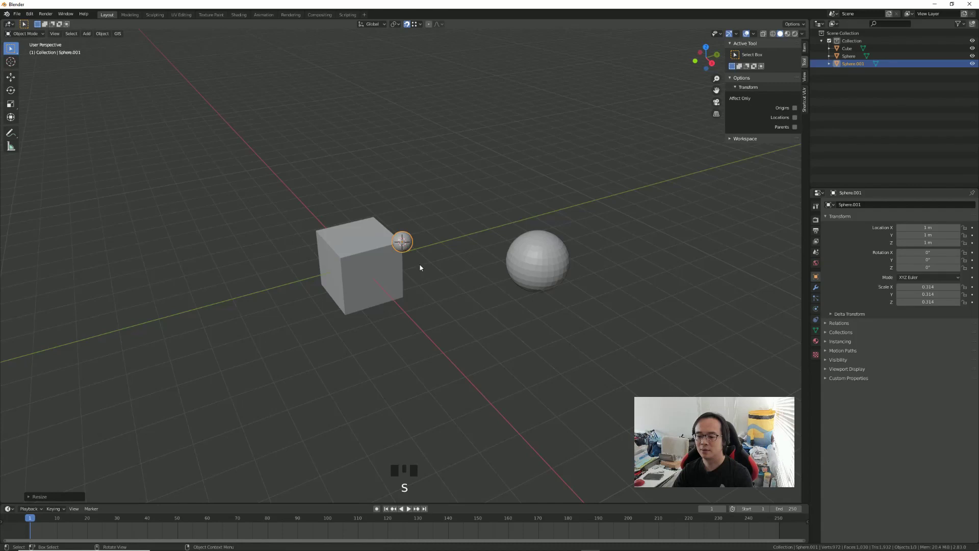
- Delete the small UV sphere at the cube's corner
shift+middle_drag(363, 289, 436, 282)
key(Delete)
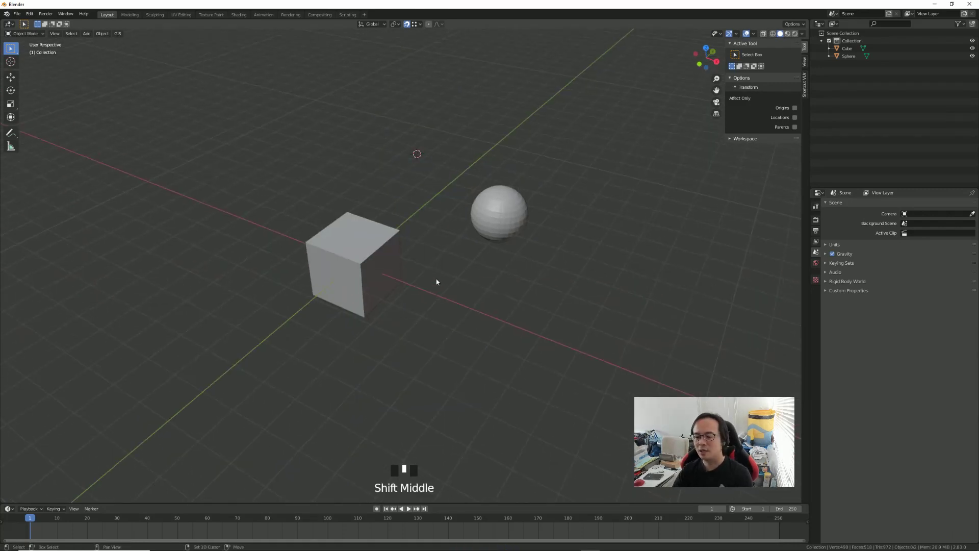
- Select the cube and the UV sphere in turn to examine their origin points
click(403, 278)
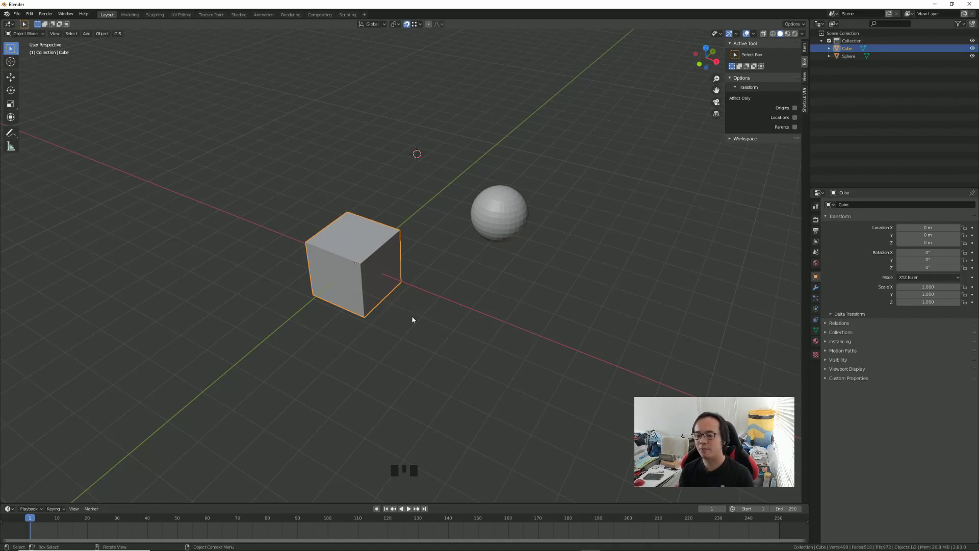
middle_drag(413, 324, 431, 314)
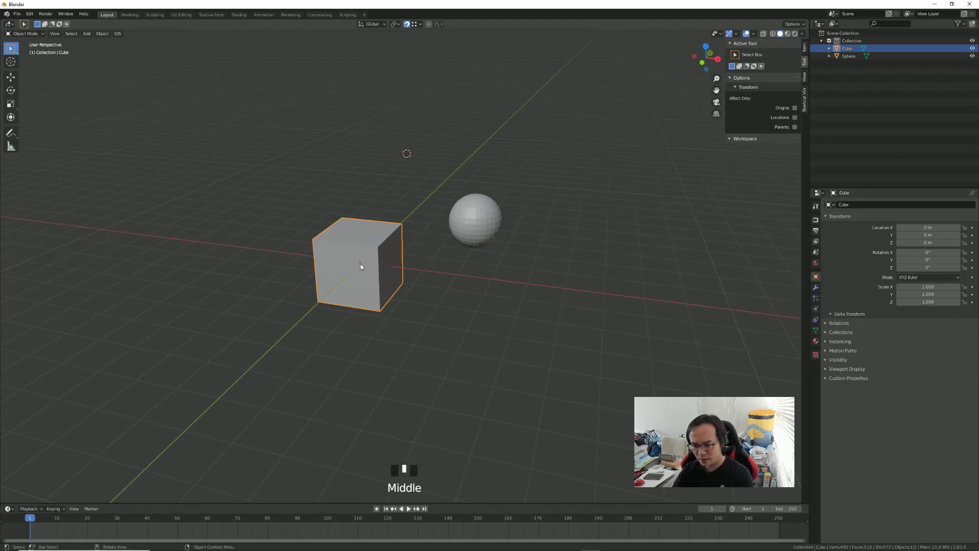
click(472, 230)
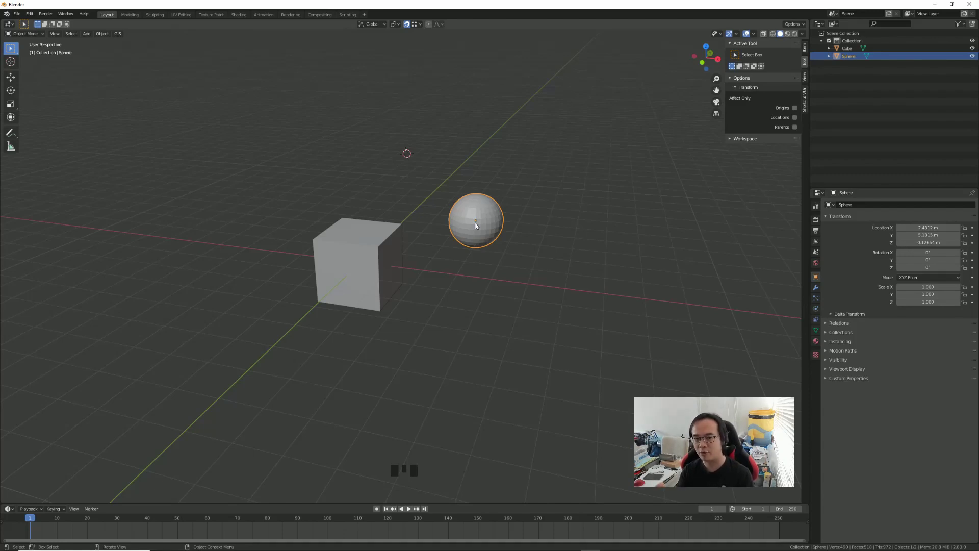
click(363, 265)
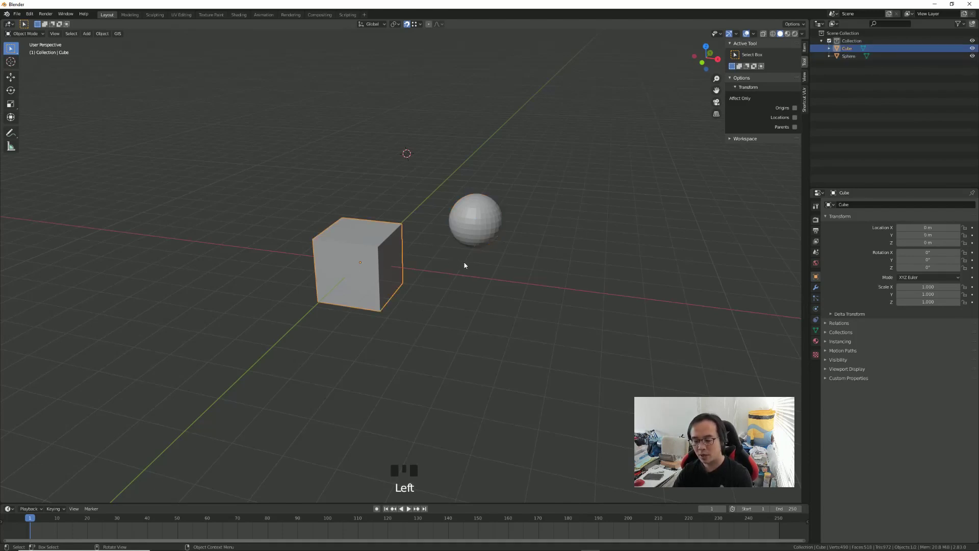
- Try rotating, scaling and moving the cube about its origin, cancelling each transform
key(r)
key(Escape)
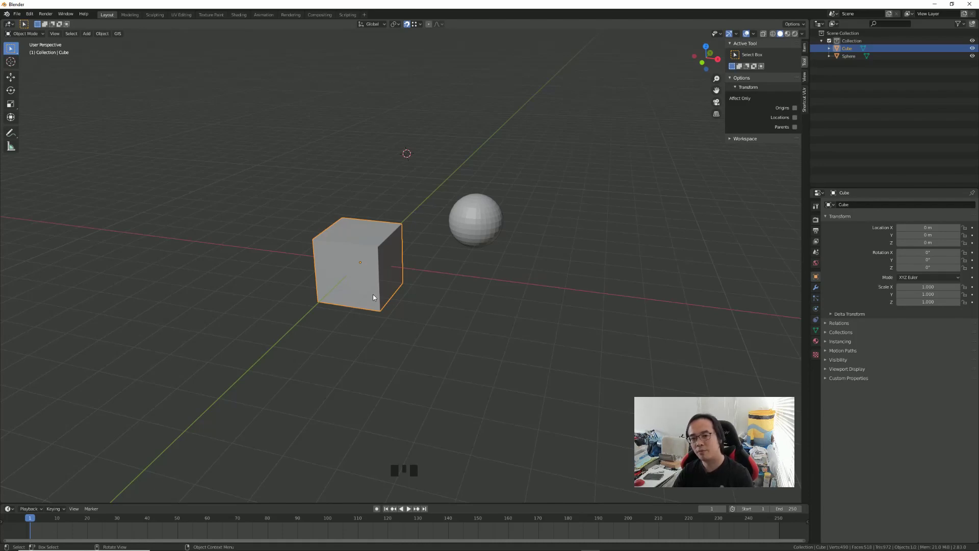
key(r)
key(Escape)
key(s)
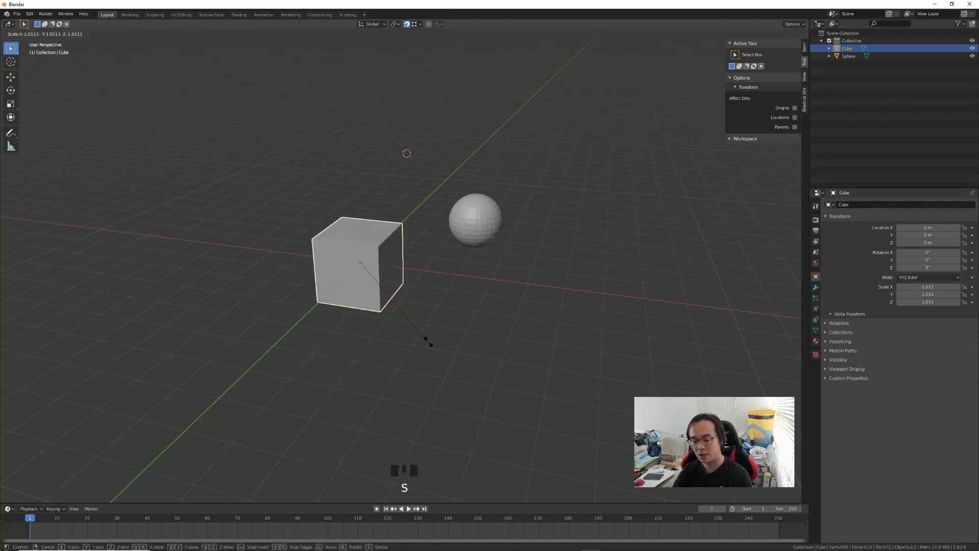
key(Escape)
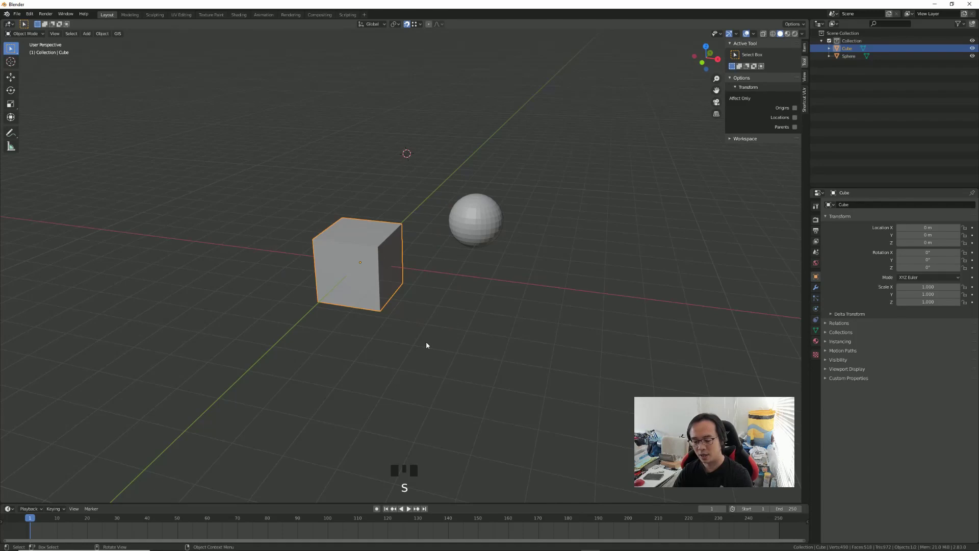
key(g)
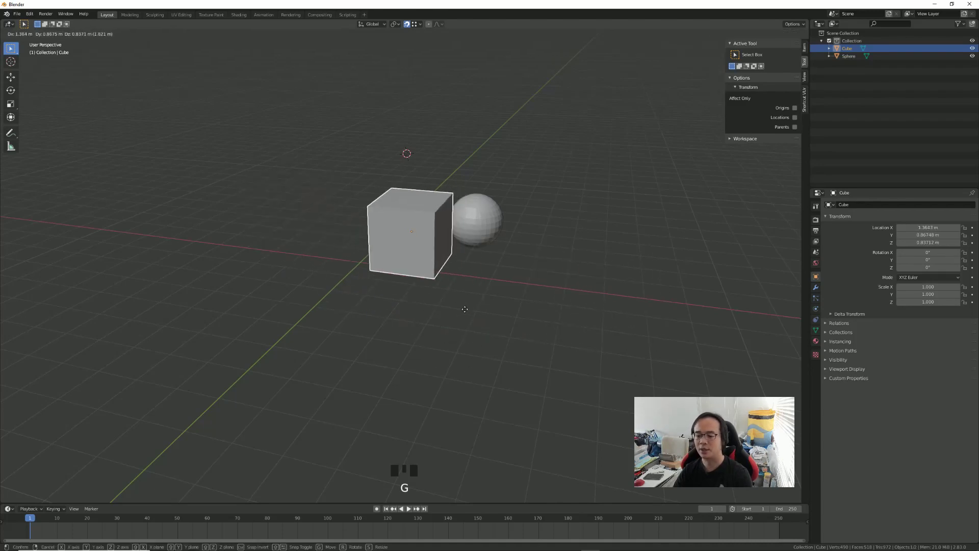
key(Escape)
- Enter Edit Mode on the cube with wireframe display and select individual top corner vertices to examine its geometry
mouse_move(402, 323)
middle_down()
mouse_move(427, 325)
mouse_move(393, 328)
middle_up()
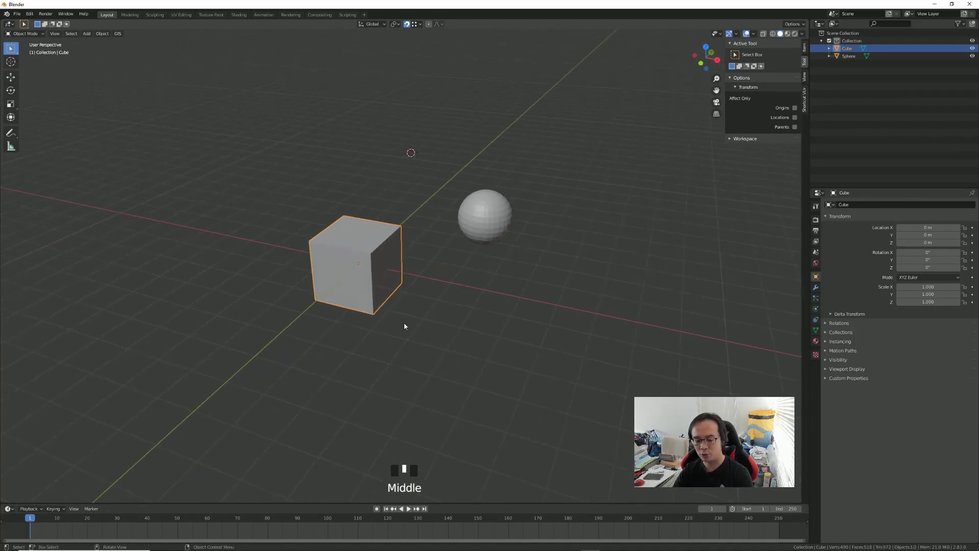
key(Tab)
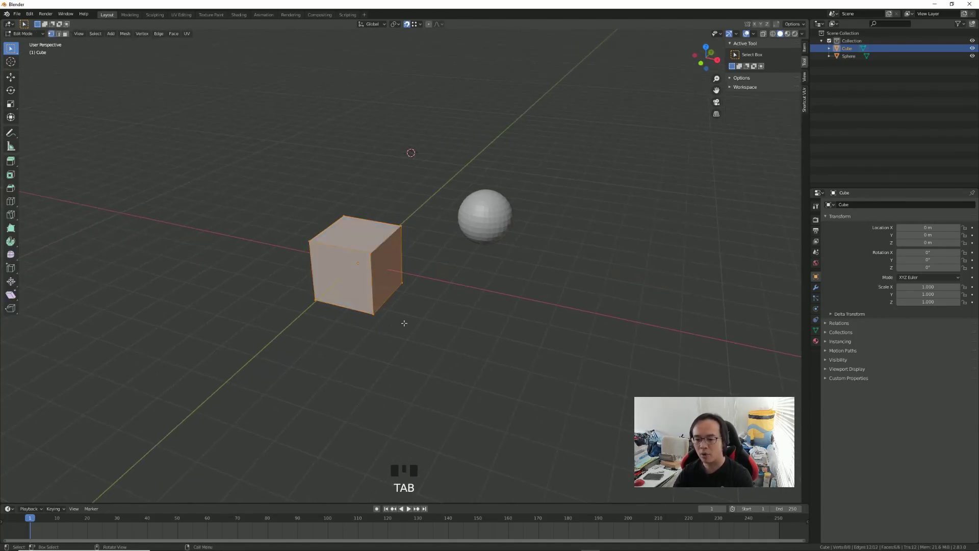
key(shift+z)
drag(294, 190, 412, 367)
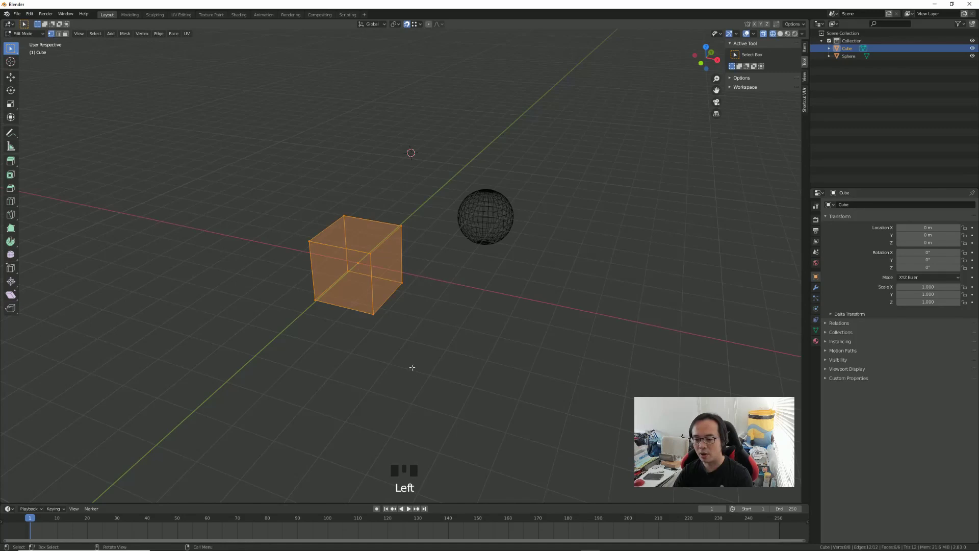
click(94, 78)
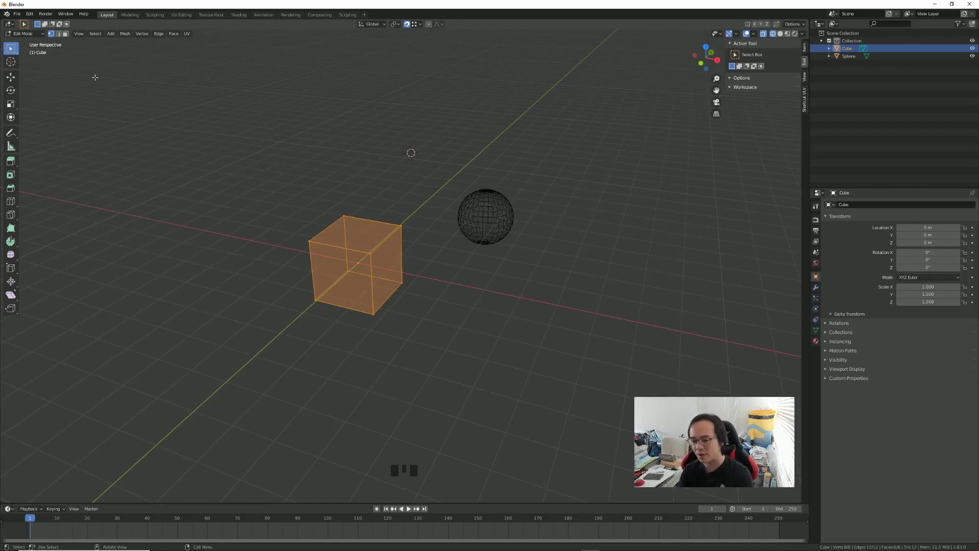
click(344, 214)
click(399, 226)
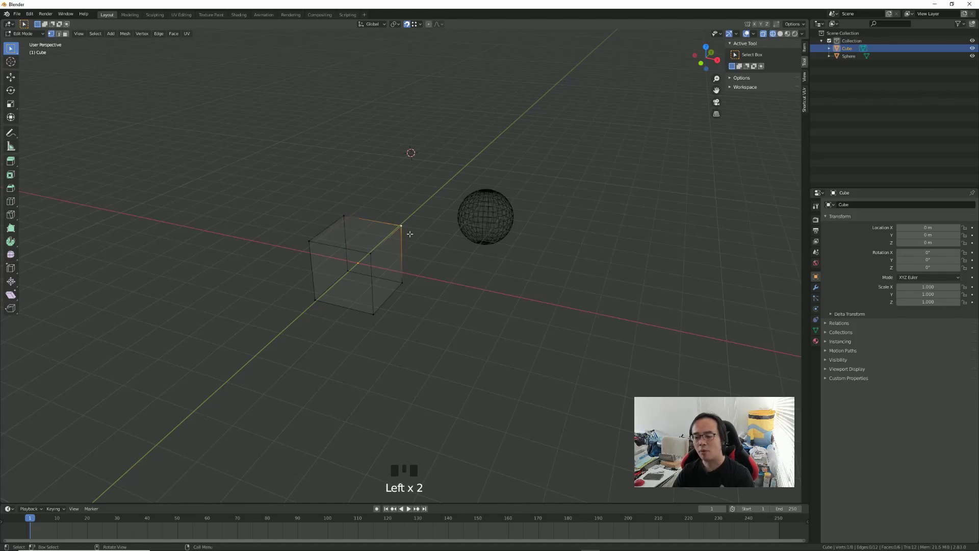
click(370, 253)
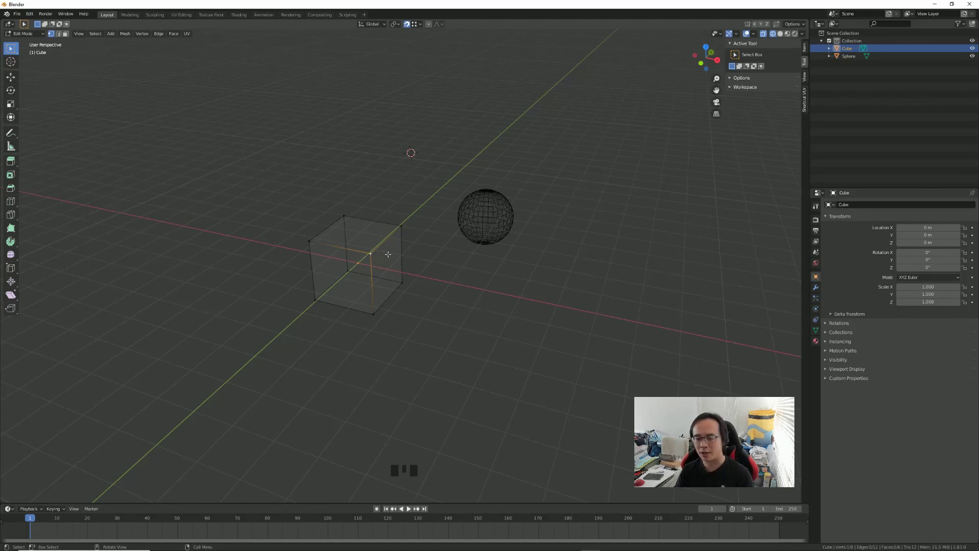
- Move all of the cube's vertices about 4.58 m along the global X axis, and return to Object Mode with solid display
drag(273, 188, 442, 388)
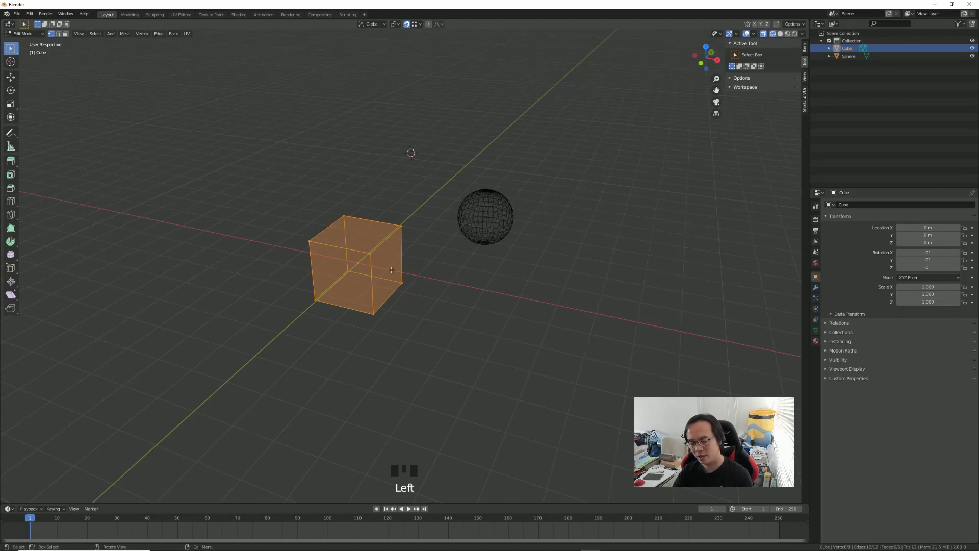
key(g)
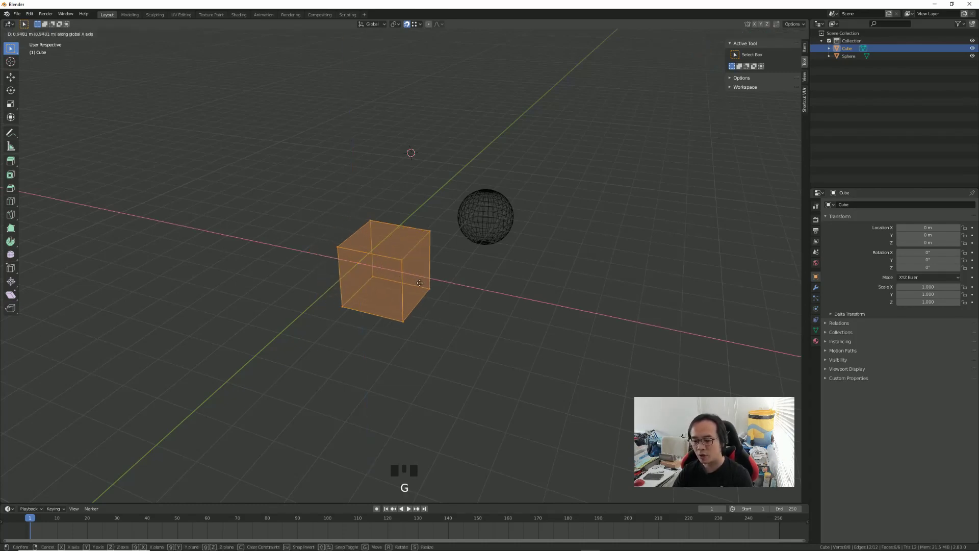
click(533, 325)
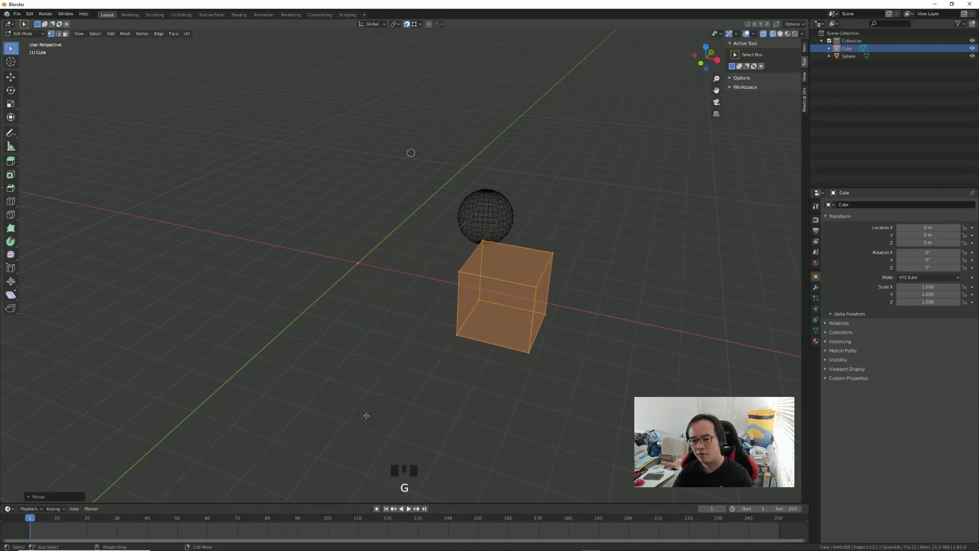
key(Tab)
key(shift+z)
- Try rotating the cube about its offset origin, and cancel the rotation
mouse_move(375, 356)
middle_down()
mouse_move(427, 357)
mouse_move(376, 370)
mouse_move(396, 370)
mouse_move(410, 352)
middle_up()
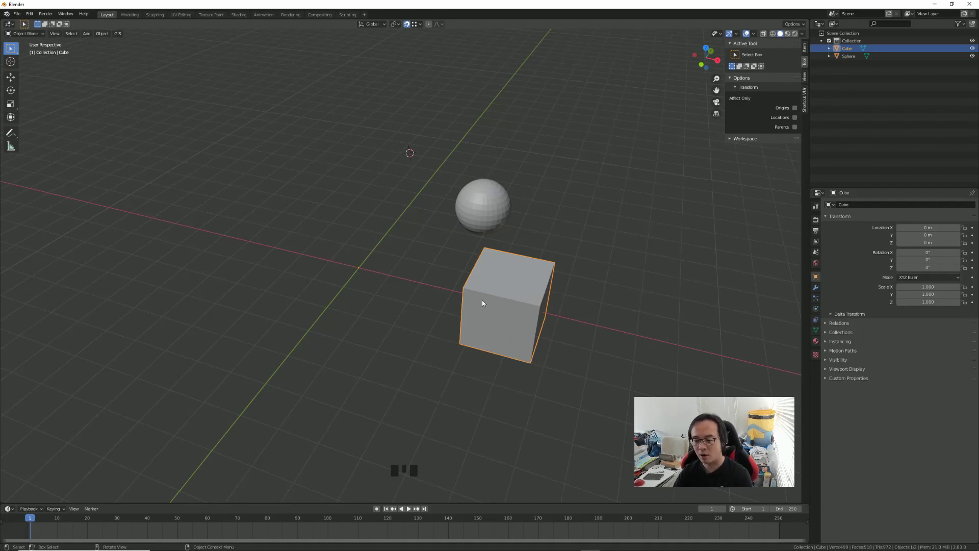
mouse_move(429, 335)
shift+middle_down()
mouse_move(448, 323)
mouse_move(417, 338)
mouse_move(435, 326)
shift+middle_up()
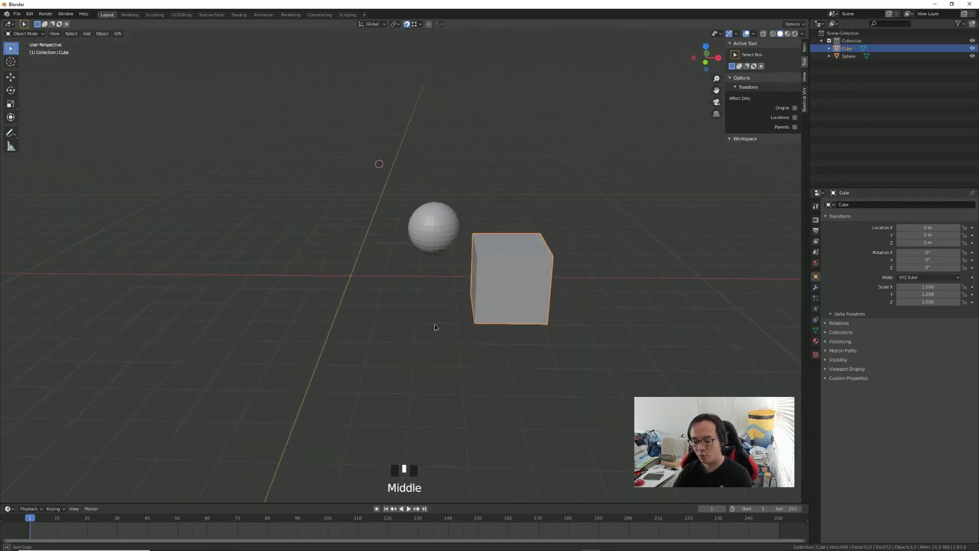
key(r)
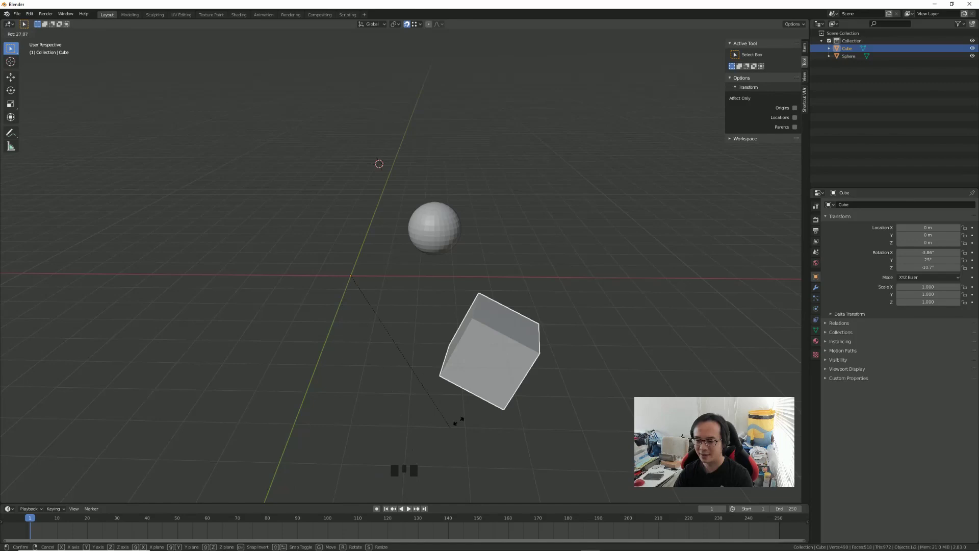
key(Escape)
middle_drag(356, 326, 395, 360)
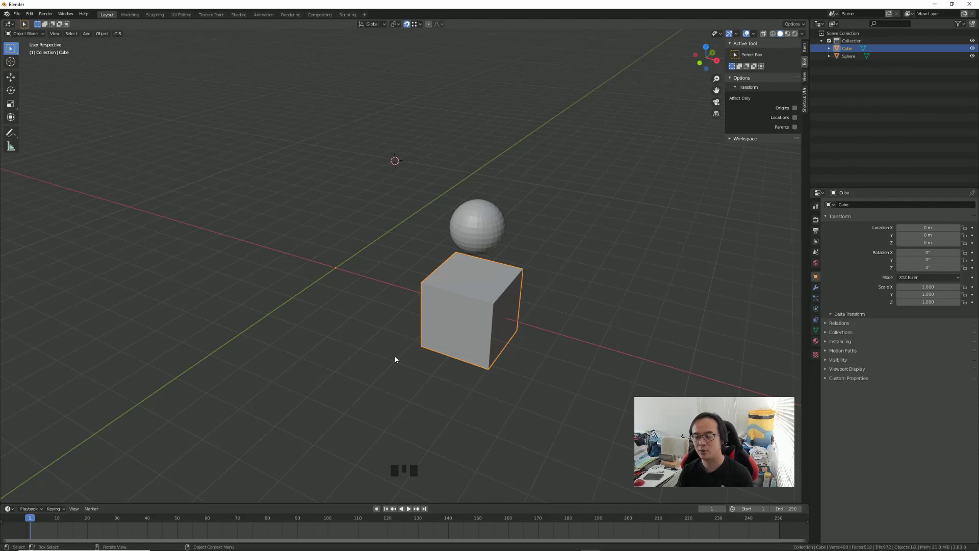
- Set the cube's origin to its geometry
middle_drag(325, 350, 350, 342)
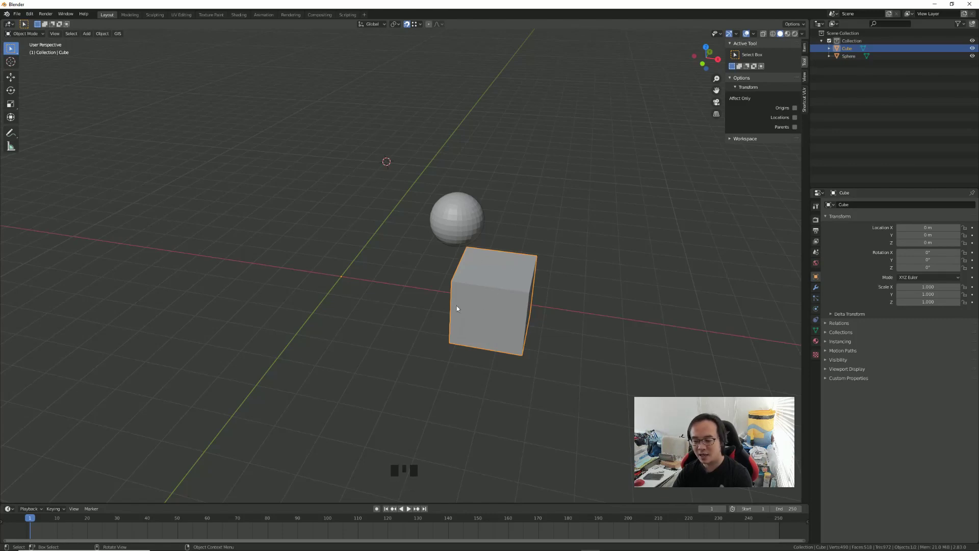
middle_drag(432, 328, 288, 261)
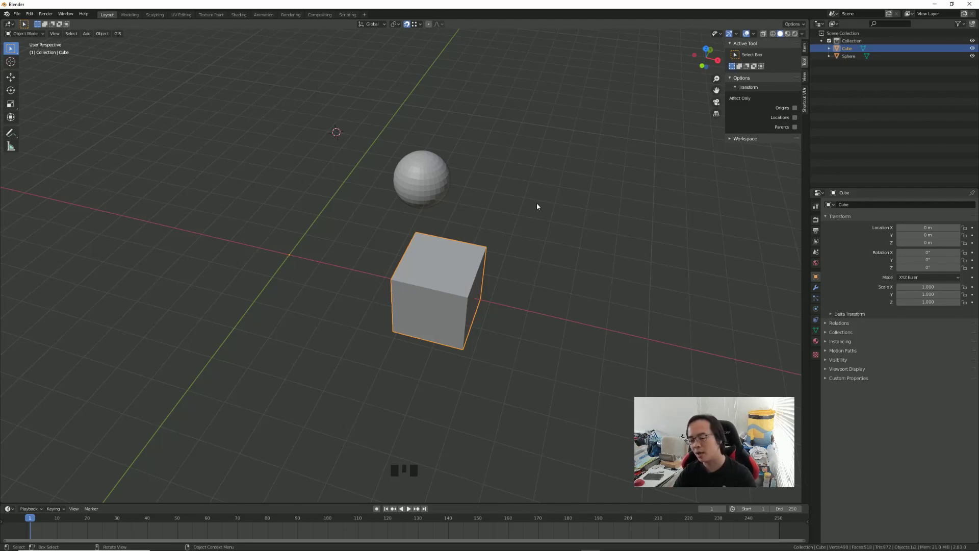
right_click(489, 185)
mouse_move(488, 182)
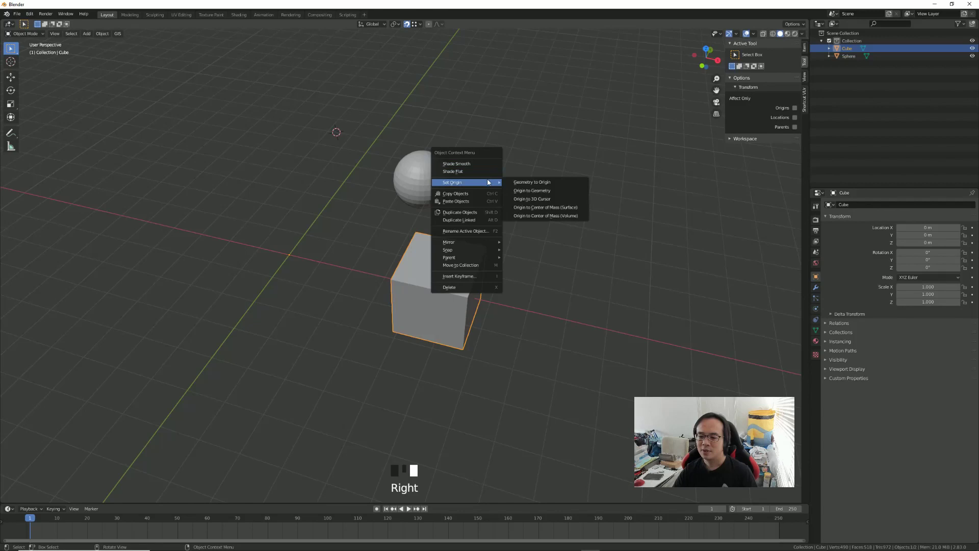
click(541, 191)
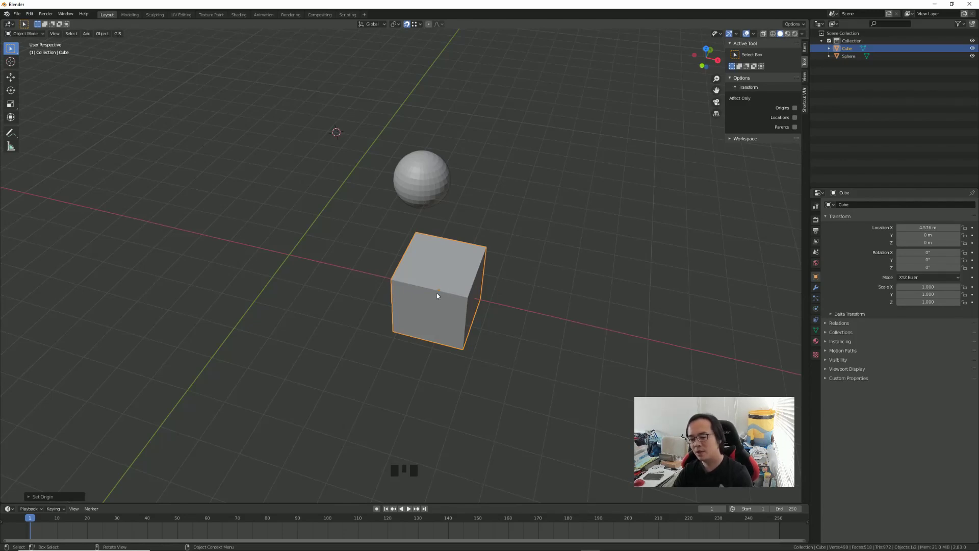
- Snap the 3D cursor to the selected UV sphere
middle_drag(438, 292, 339, 283)
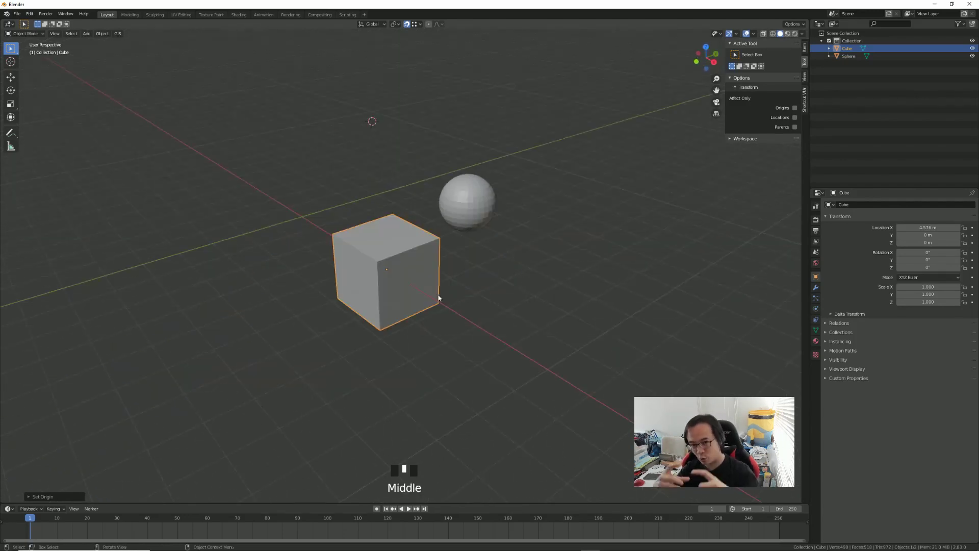
mouse_move(439, 298)
middle_down()
mouse_move(452, 307)
mouse_move(417, 289)
mouse_move(425, 295)
middle_up()
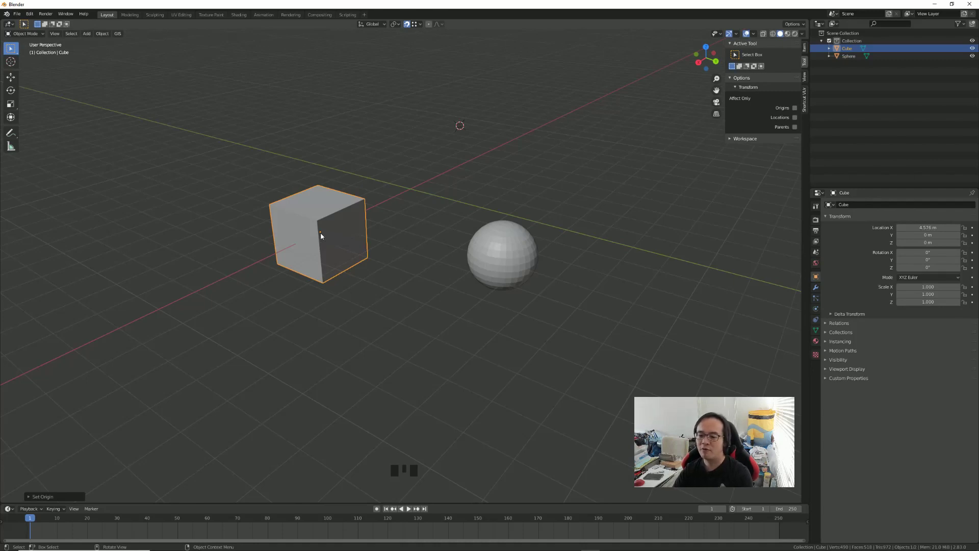
click(496, 270)
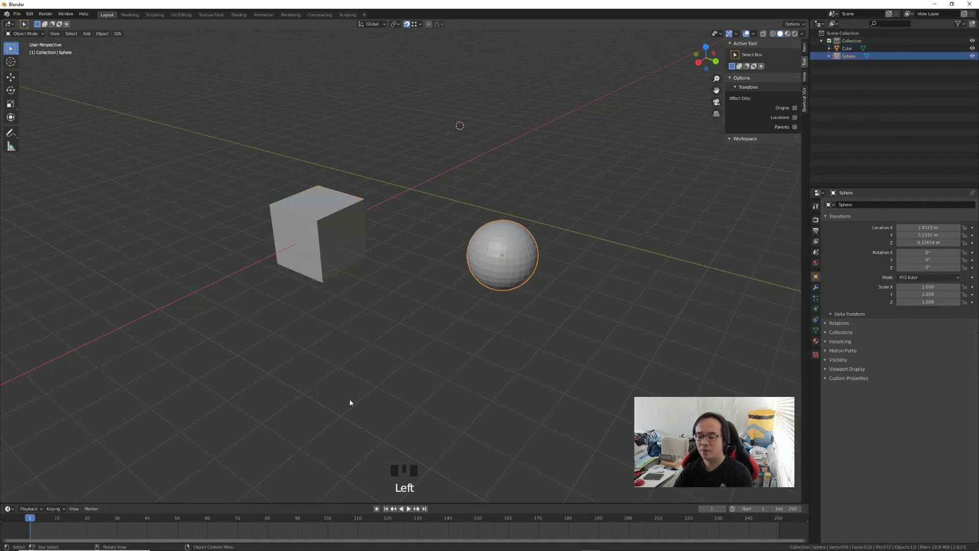
key(shift+s)
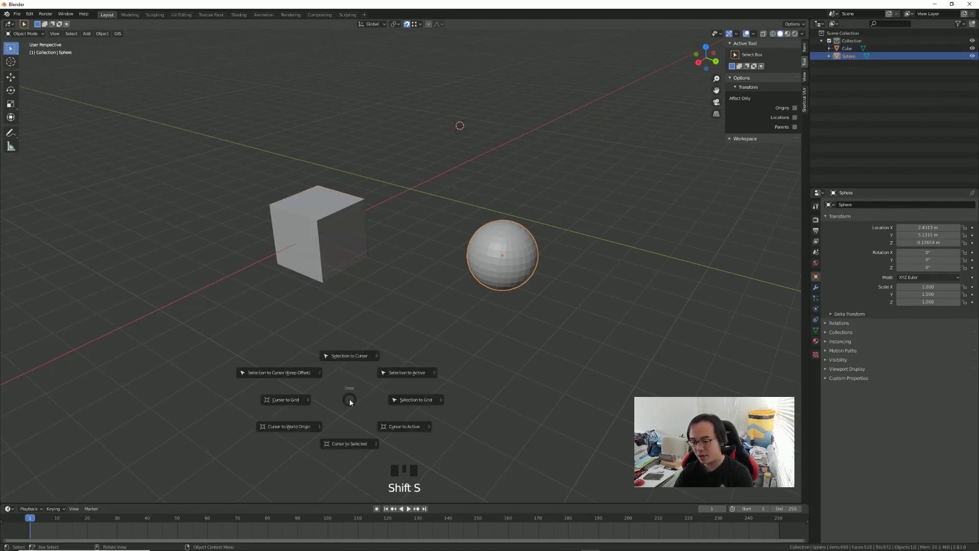
click(351, 448)
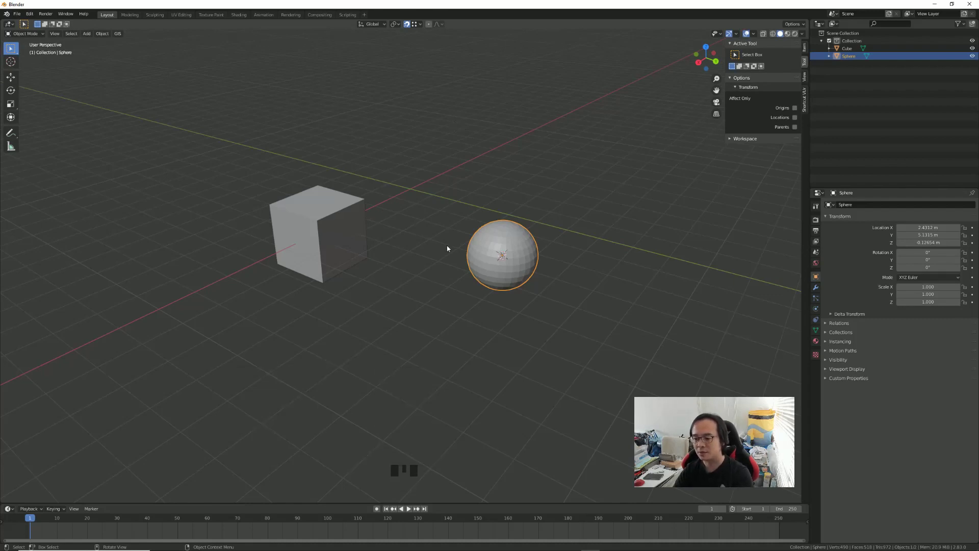
- Set the cube's origin to the 3D cursor at the sphere's centre
click(357, 248)
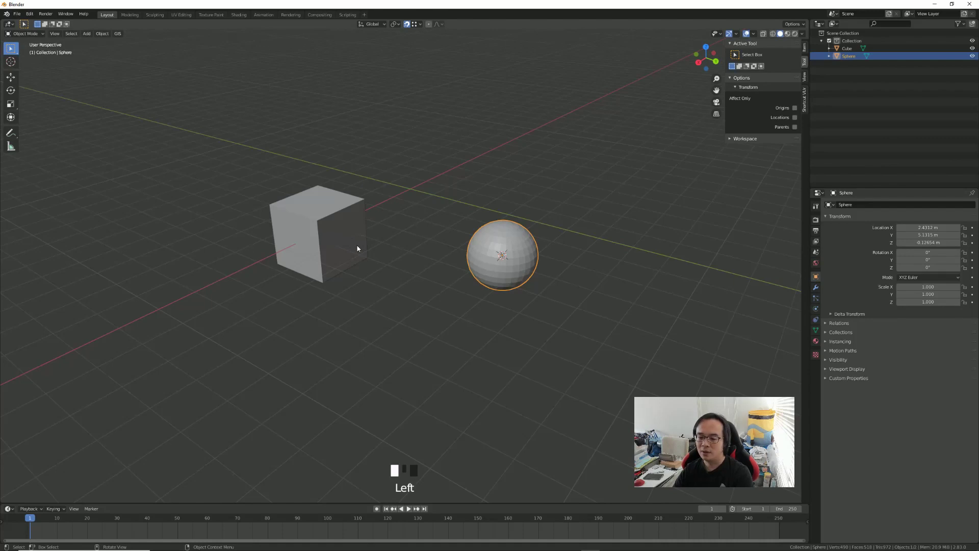
right_click(404, 219)
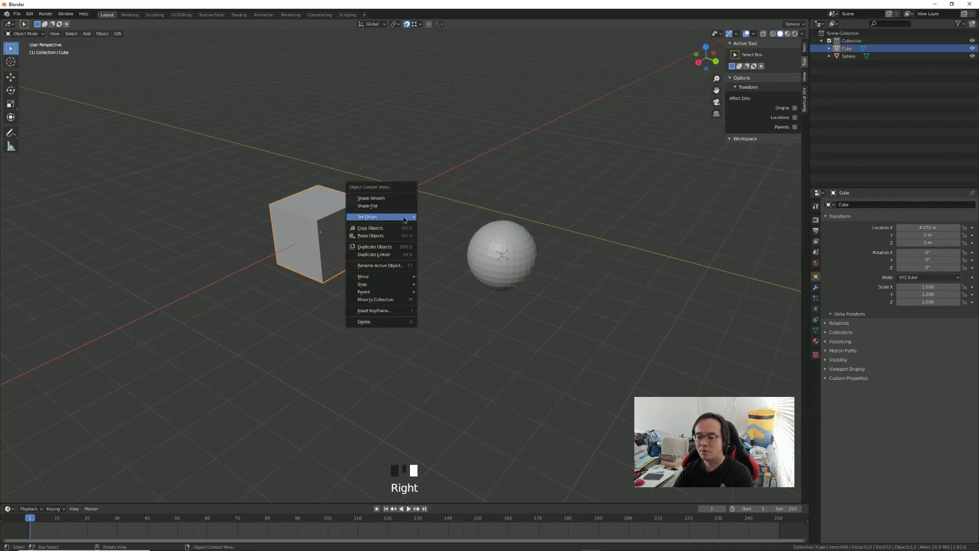
mouse_move(404, 219)
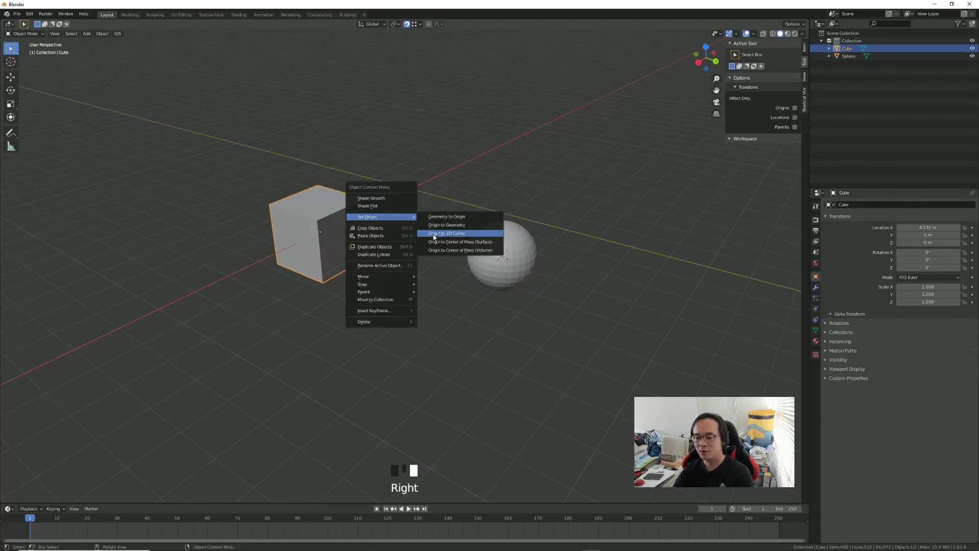
click(433, 237)
- Place the 3D cursor in empty space above the sphere and set the cube's origin to it
mouse_move(461, 181)
shift+right_down()
mouse_move(454, 160)
mouse_move(453, 208)
mouse_move(429, 127)
mouse_move(463, 175)
shift+right_up()
shift+right_click(466, 173)
right_click(404, 227)
mouse_move(404, 228)
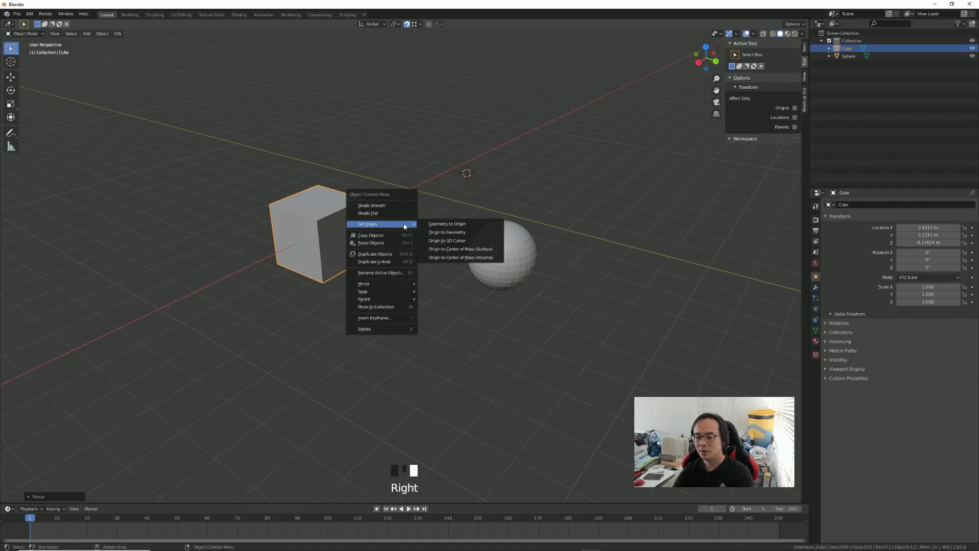
click(434, 239)
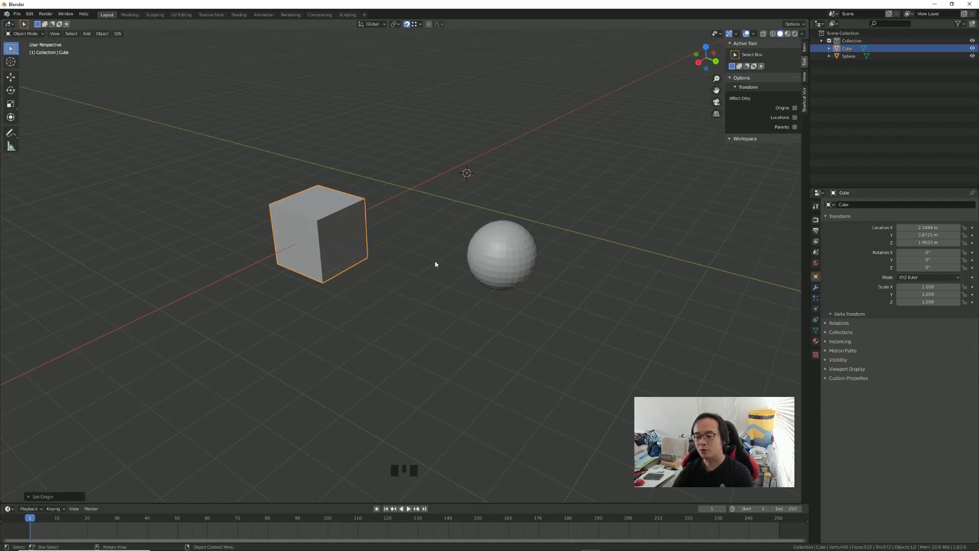
- Snap the 3D cursor to the centre of the UV sphere
click(501, 267)
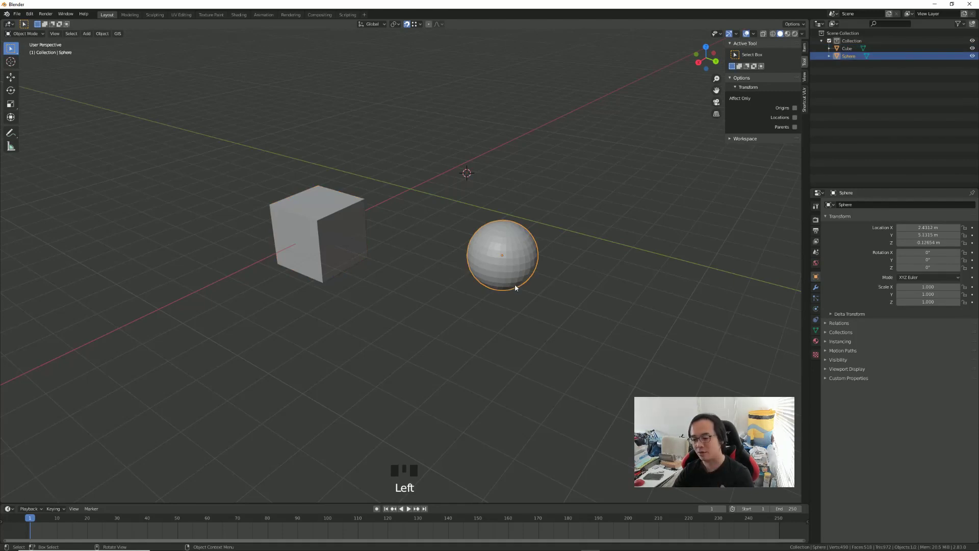
key(shift+s)
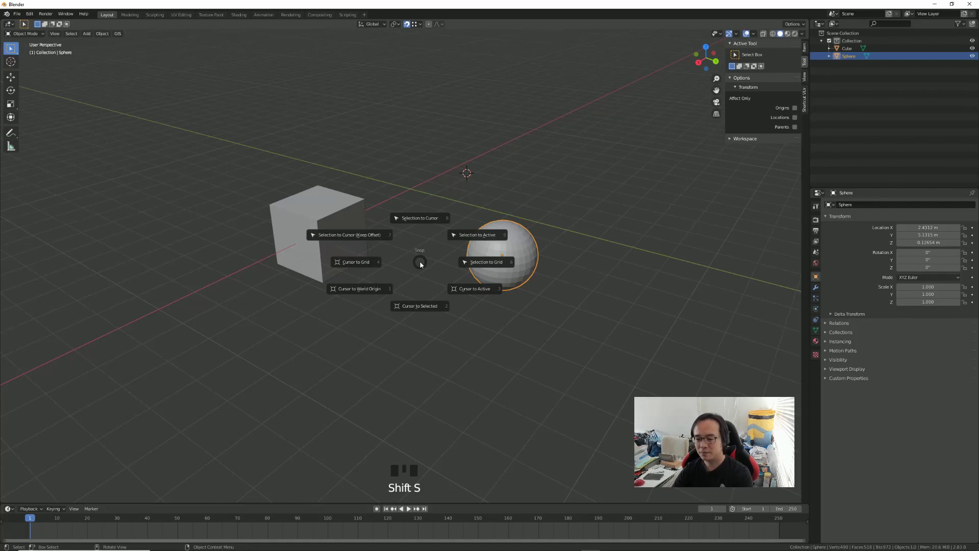
click(423, 309)
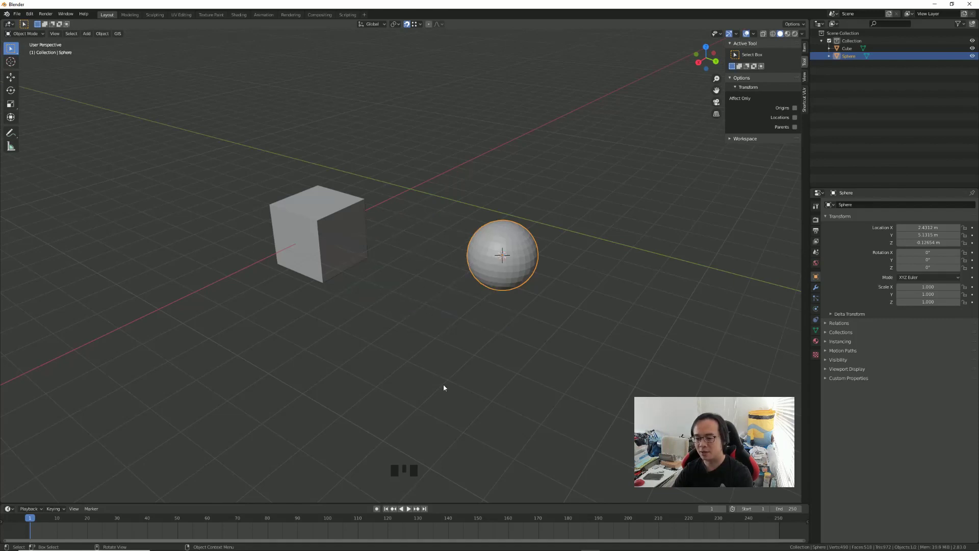
- Set the cube's origin to the 3D cursor inside the sphere
click(348, 241)
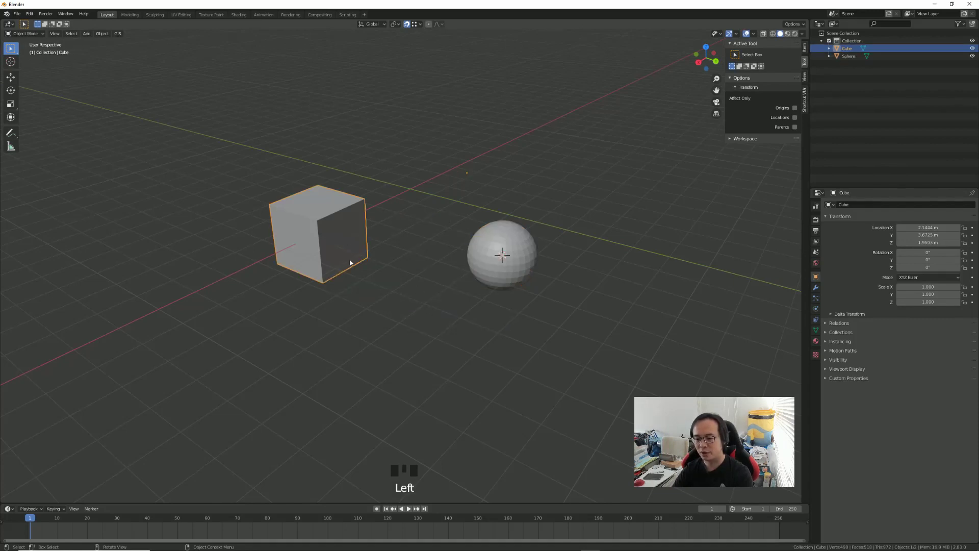
right_click(397, 249)
mouse_move(399, 248)
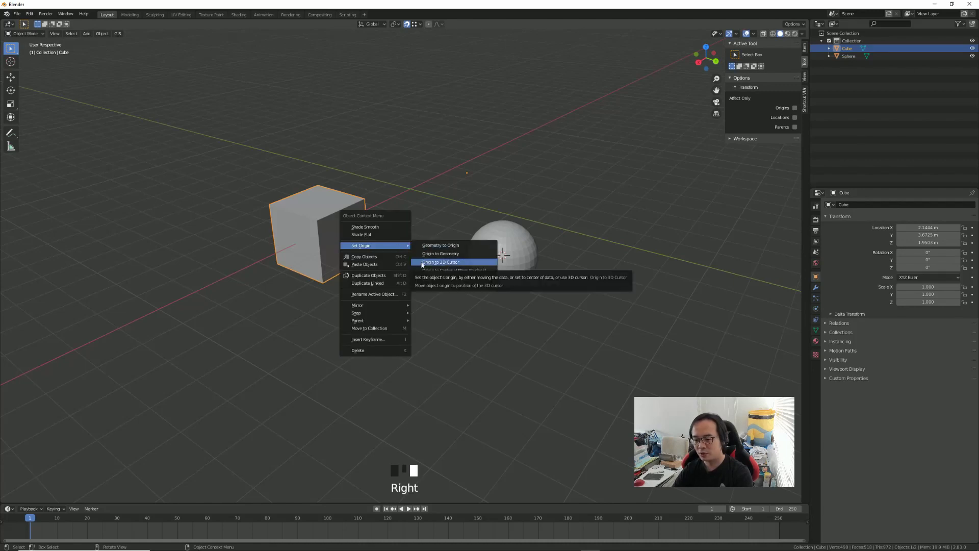
click(422, 263)
click(481, 276)
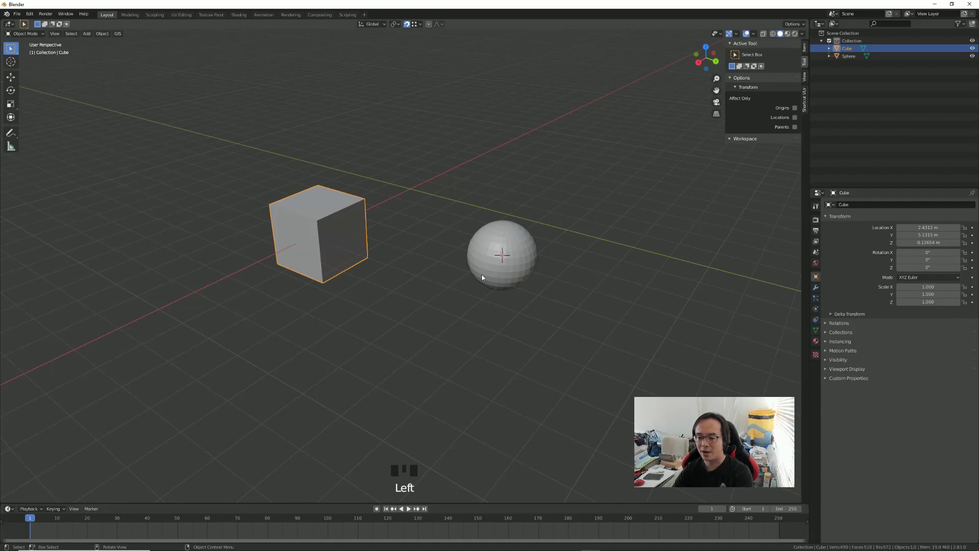
- Try rotating the cube around its origin at the sphere's centre, then cancel and deselect the cube
key(r)
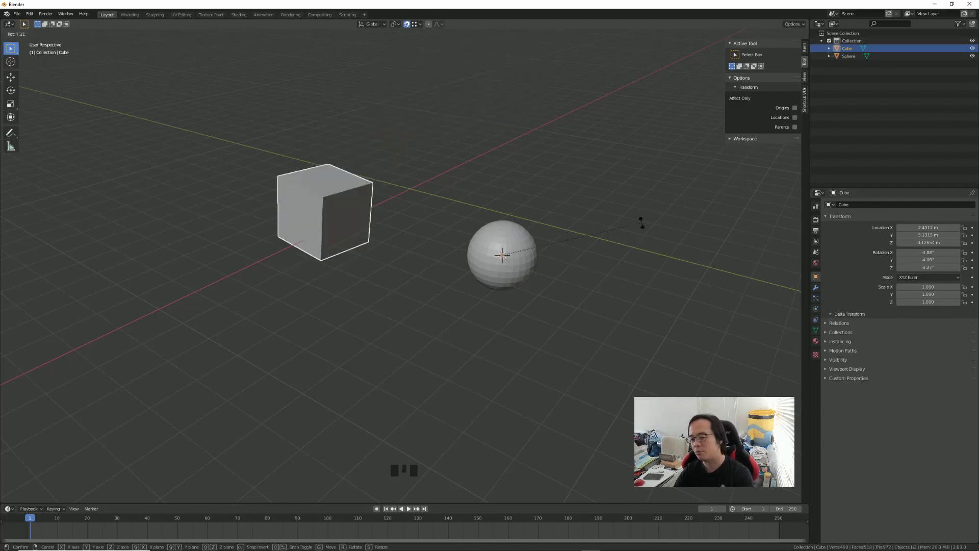
right_click(601, 176)
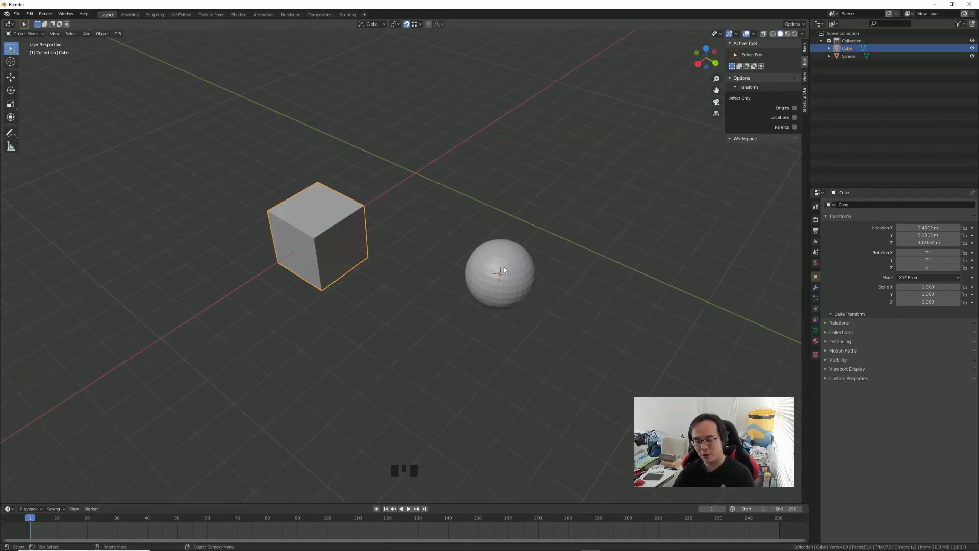
right_click(453, 199)
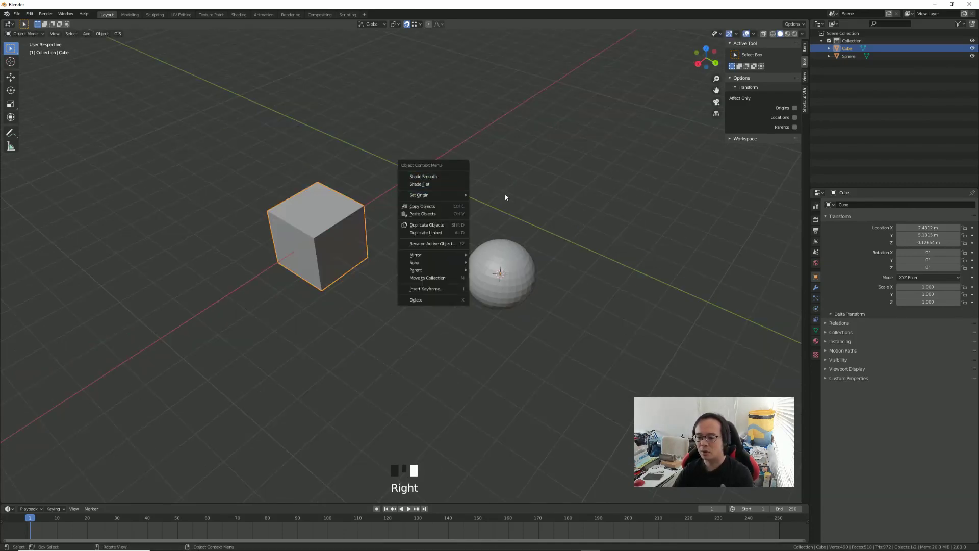
click(572, 225)
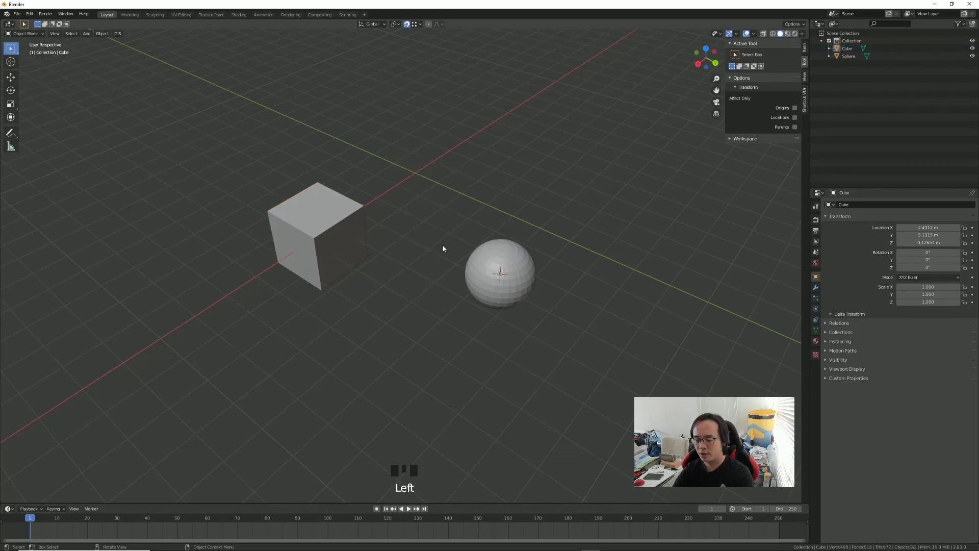
- Place the 3D cursor in empty space above the sphere and set the cube's origin back to its geometry
shift+right_click(475, 170)
click(363, 275)
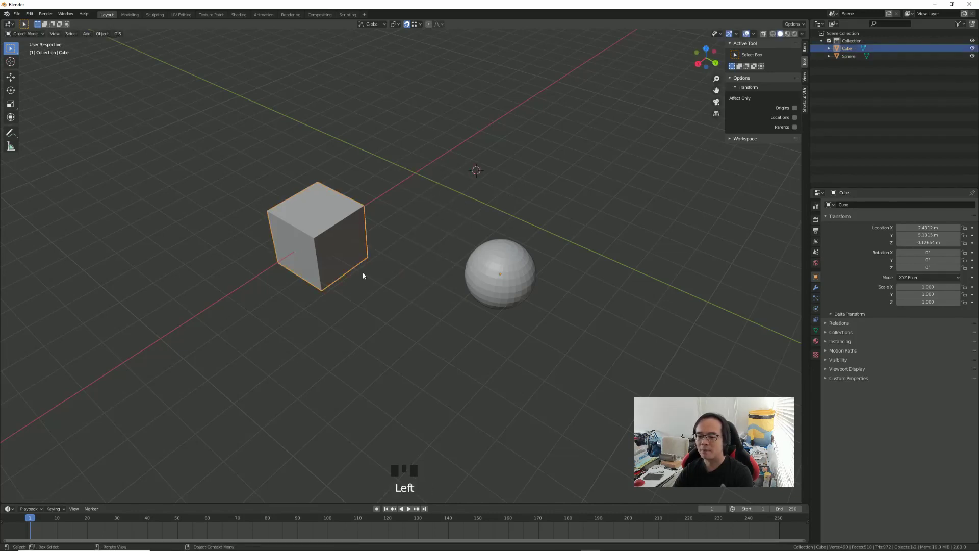
right_click(387, 235)
mouse_move(398, 233)
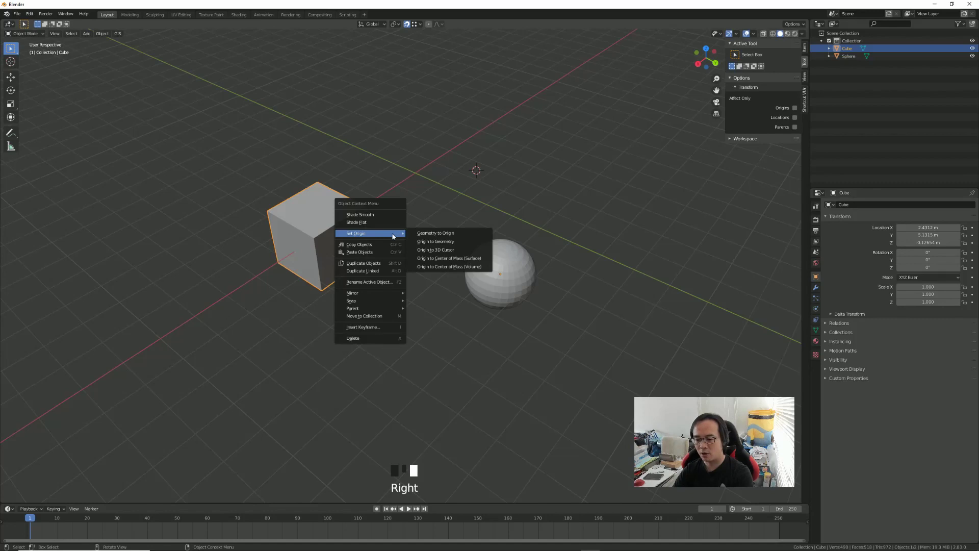
click(439, 244)
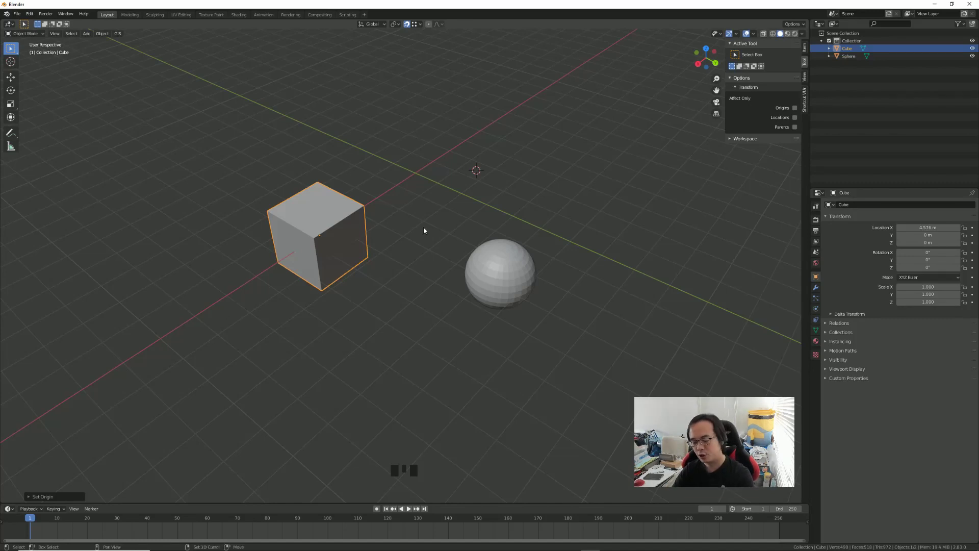
- Snap the cube to the 3D cursor above the sphere
key(shift+s)
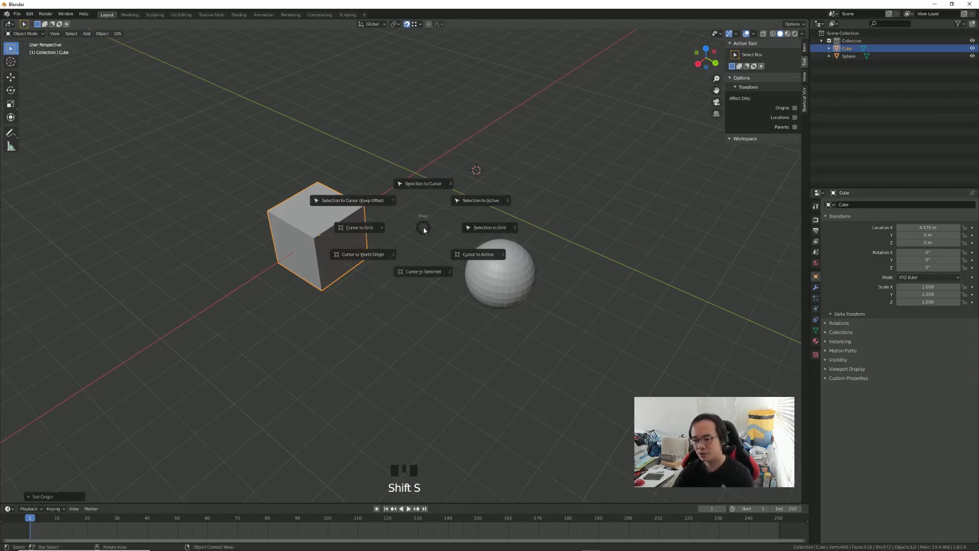
click(425, 185)
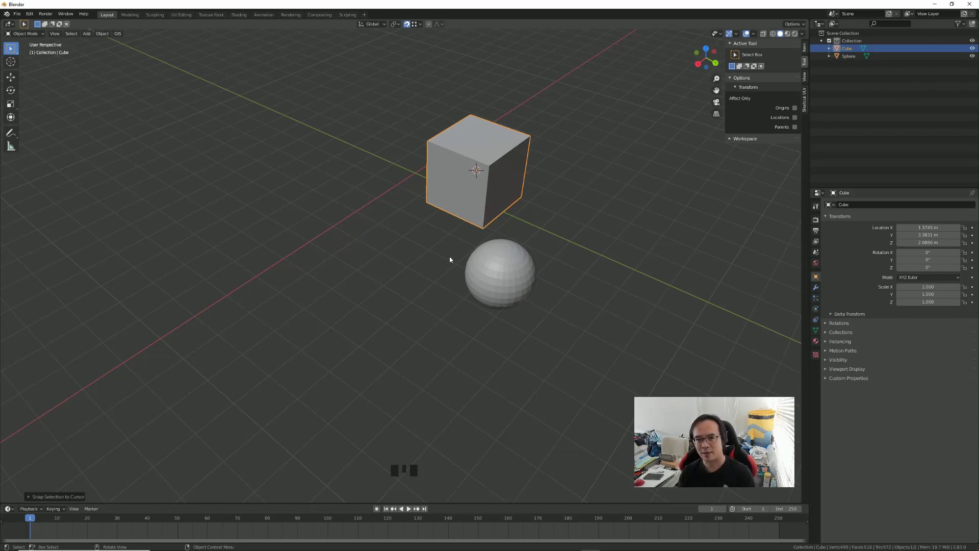
middle_drag(449, 256, 387, 342)
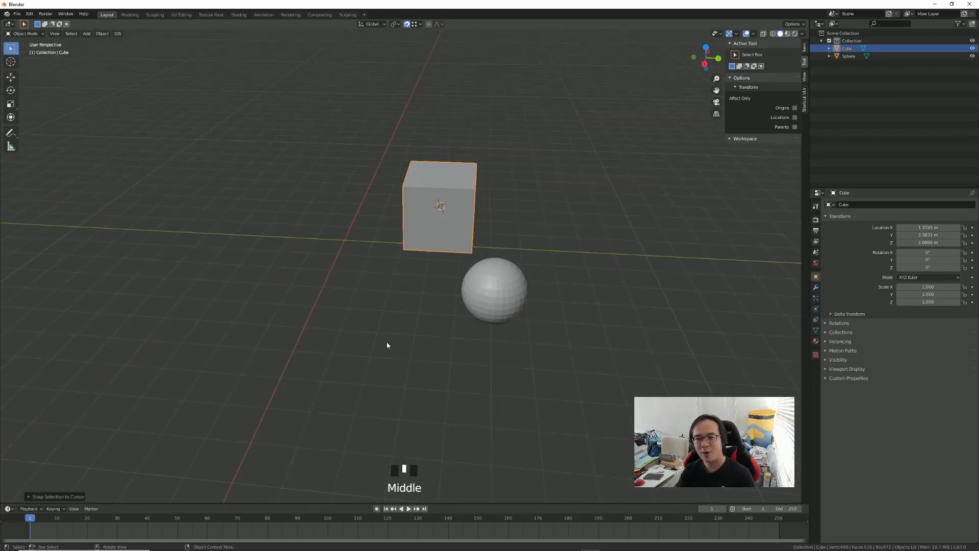
- Move the cube away from the 3D cursor, across the X axis to the side opposite the sphere, and keep it selected
key(g)
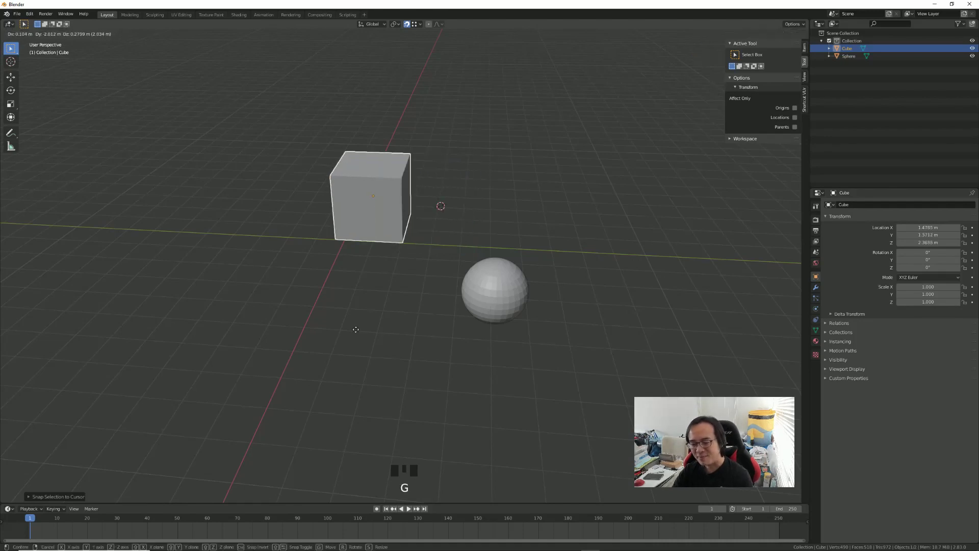
click(291, 334)
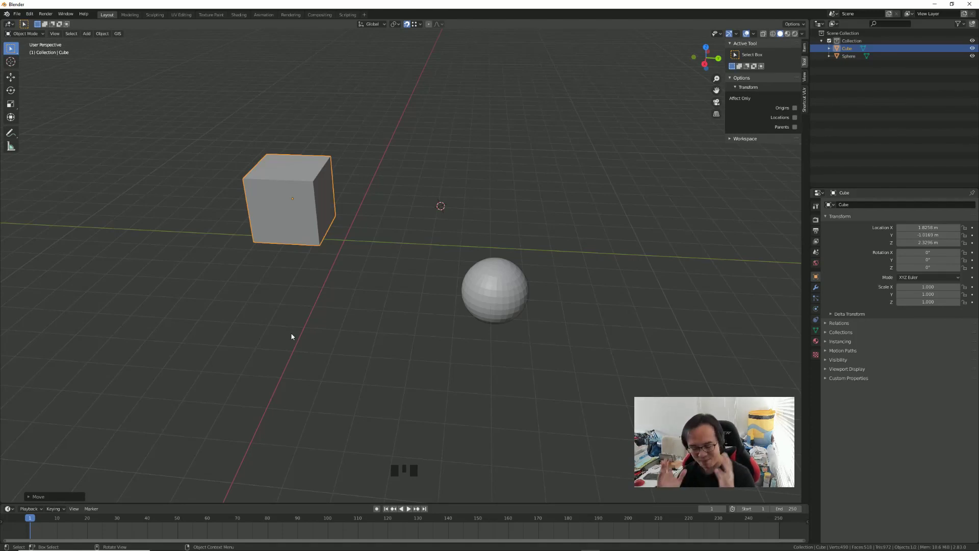
click(373, 310)
click(263, 206)
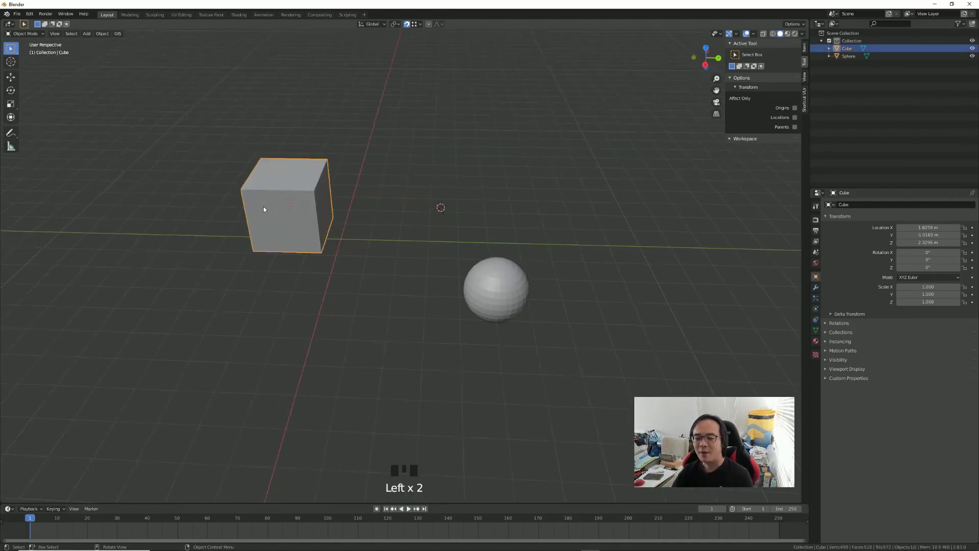
- Parent the sphere to the cube using the Object option
click(501, 306)
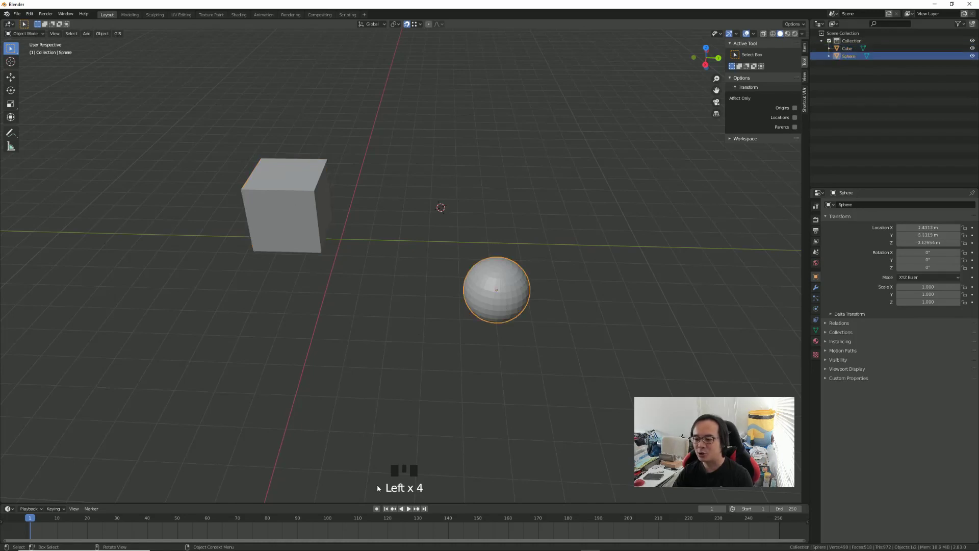
shift+click(282, 226)
key(ctrl+p)
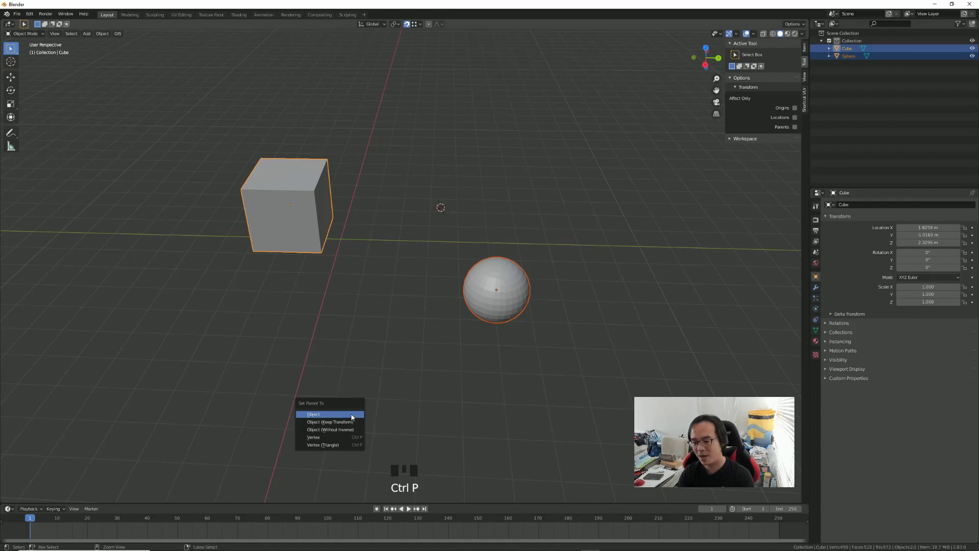
click(334, 415)
- Test the parent relationship with trial rotations of the cube and a trial move of the sphere, cancelling each transform
key(r)
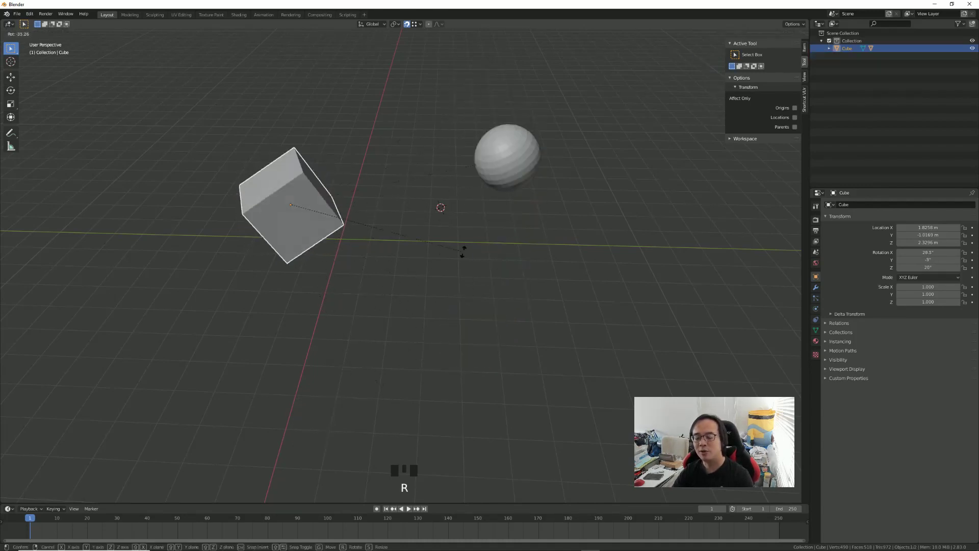
right_click(455, 328)
click(509, 295)
key(g)
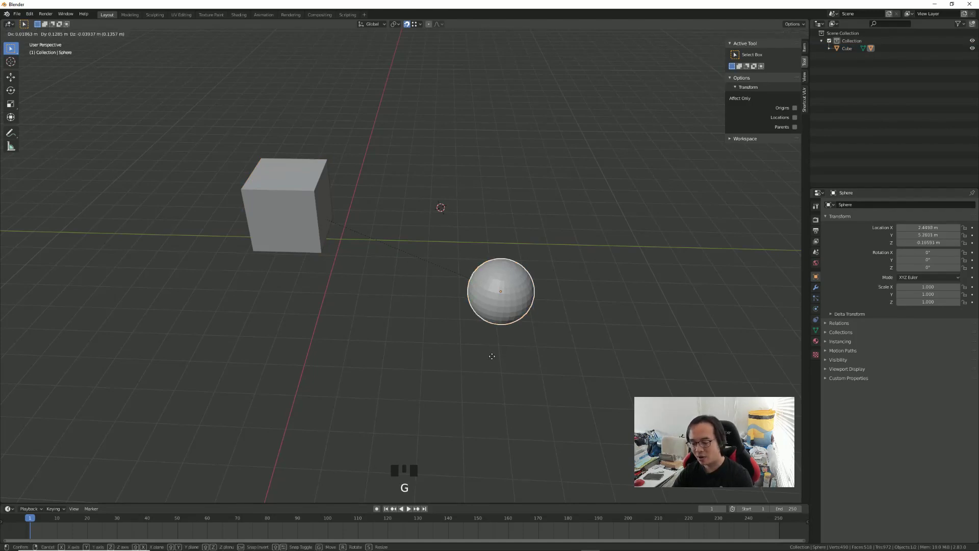
click(526, 312)
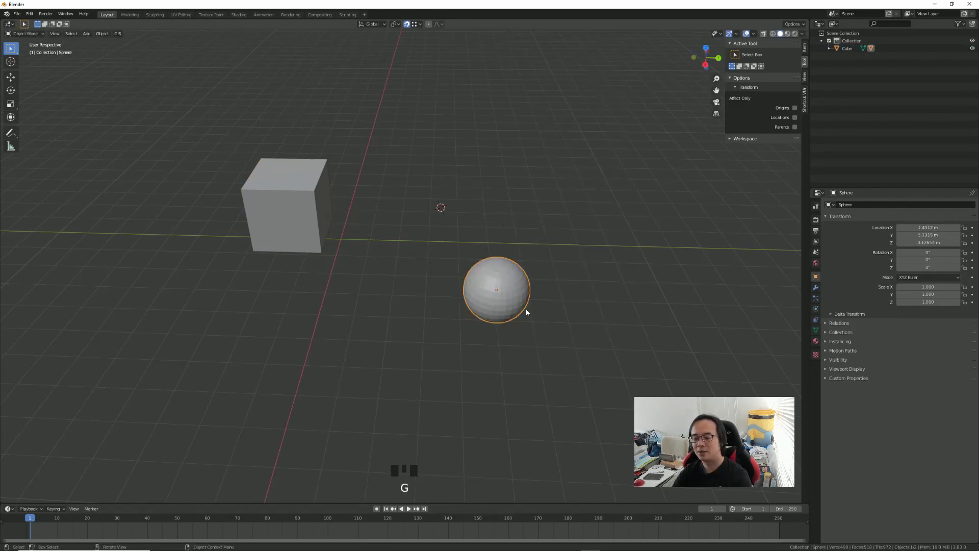
click(316, 234)
key(r)
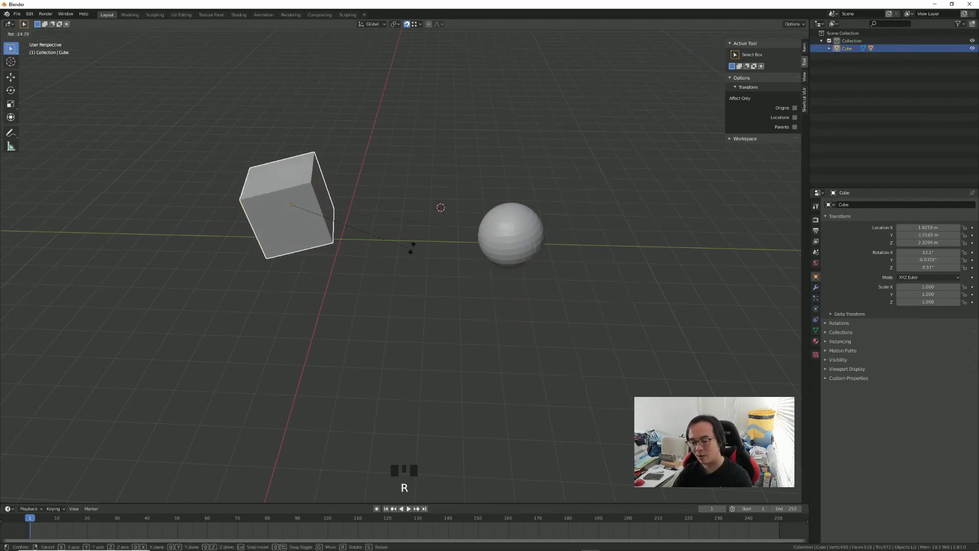
click(411, 192)
click(475, 287)
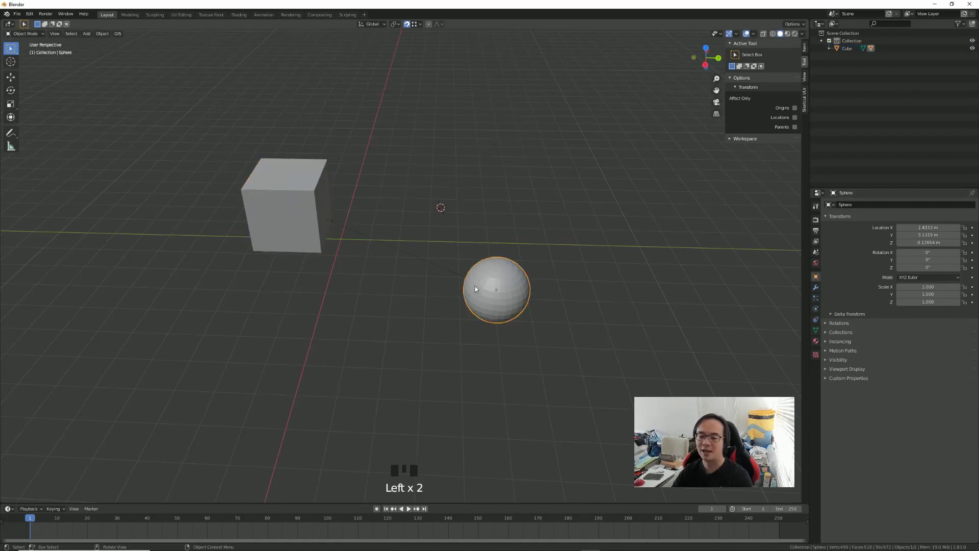
middle_drag(476, 286, 467, 330)
- Delete both the cube and the sphere from the scene
click(172, 133)
drag(168, 113, 597, 390)
key(Delete)
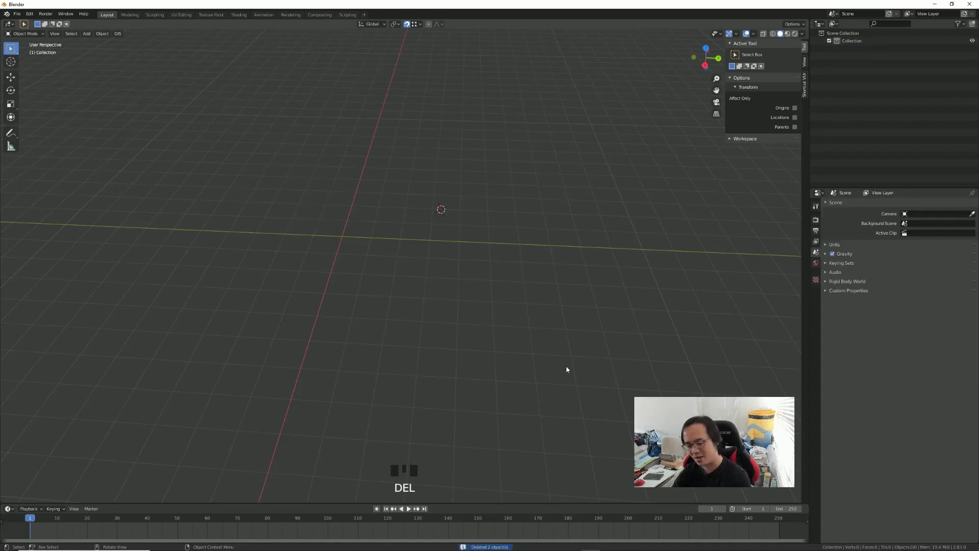
- Return the 3D cursor to the world origin and add a UV sphere there
key(shift+s)
click(501, 364)
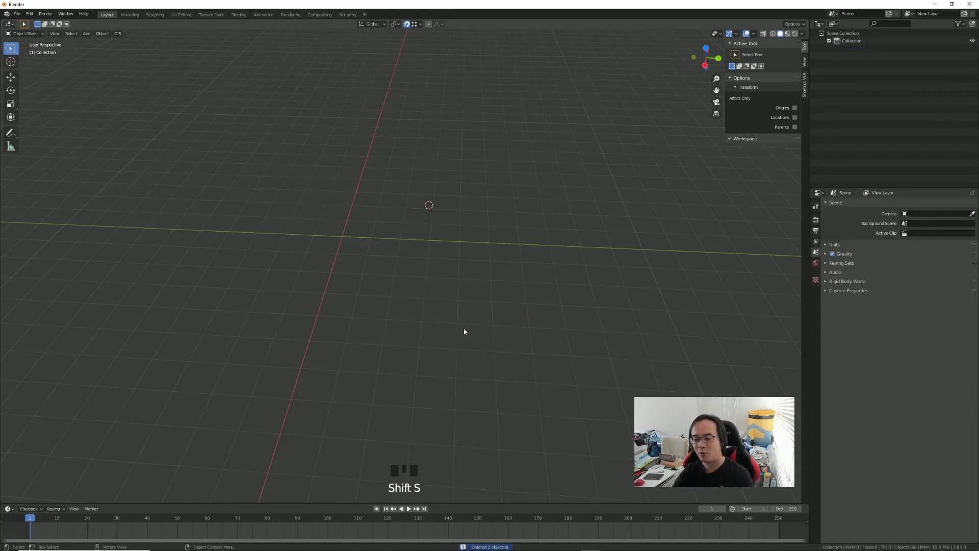
shift+middle_drag(464, 331, 347, 239)
key(shift+a)
mouse_move(390, 253)
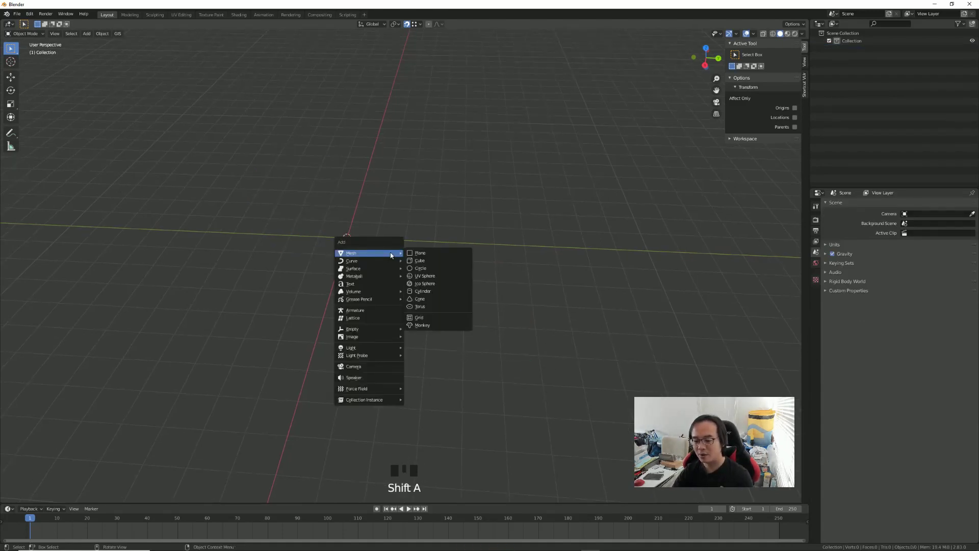
click(424, 276)
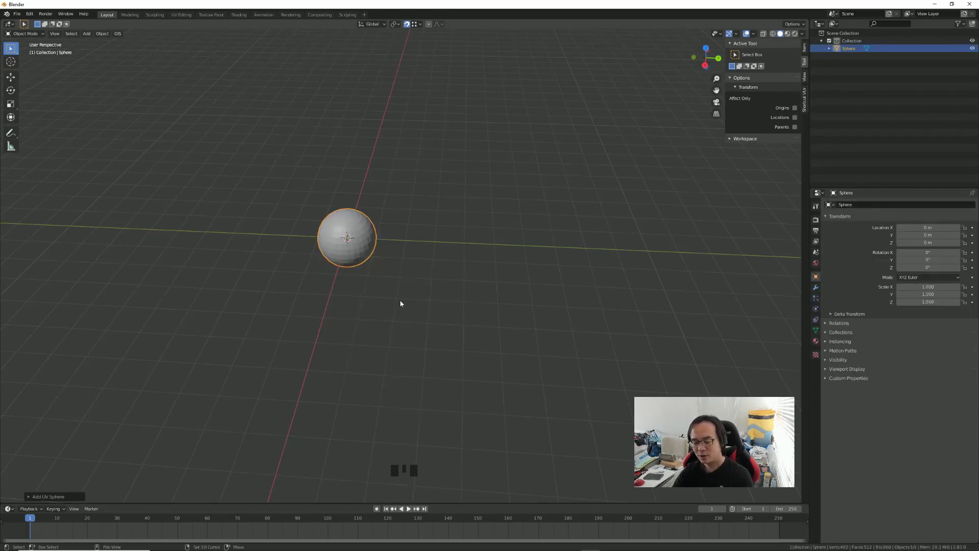
- Add a cube at the world origin and stretch it along Y to a scale of about 3.4
key(shift+a)
mouse_move(401, 301)
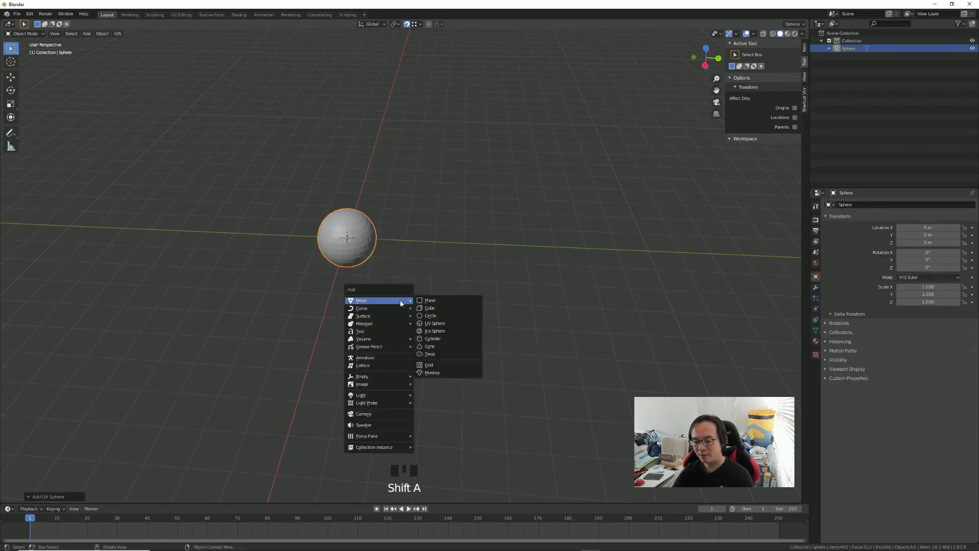
click(442, 309)
key(s)
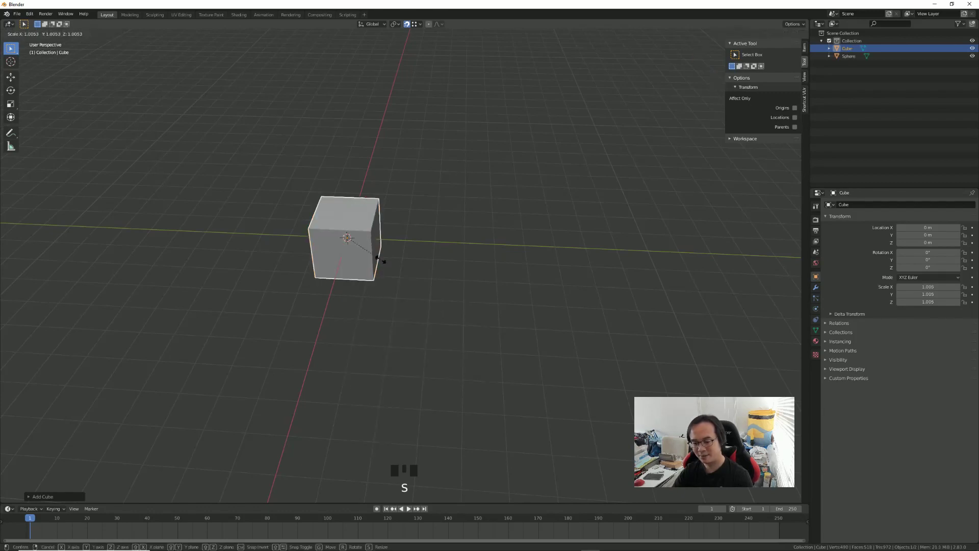
key(y)
click(478, 273)
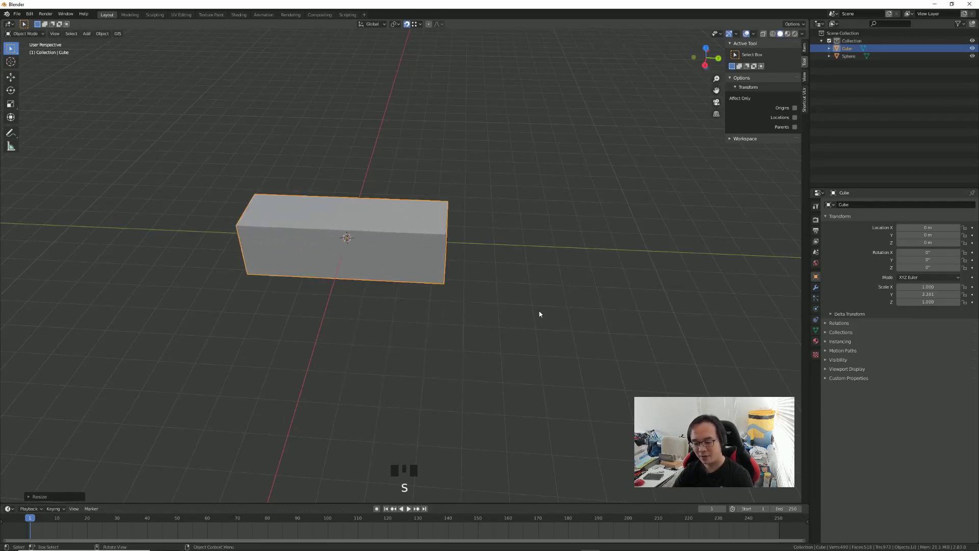
- Scale the cube to about 0.52 in X and Z and 2.0 along Y, and move it along Y beside the sphere
key(s)
key(shift+y)
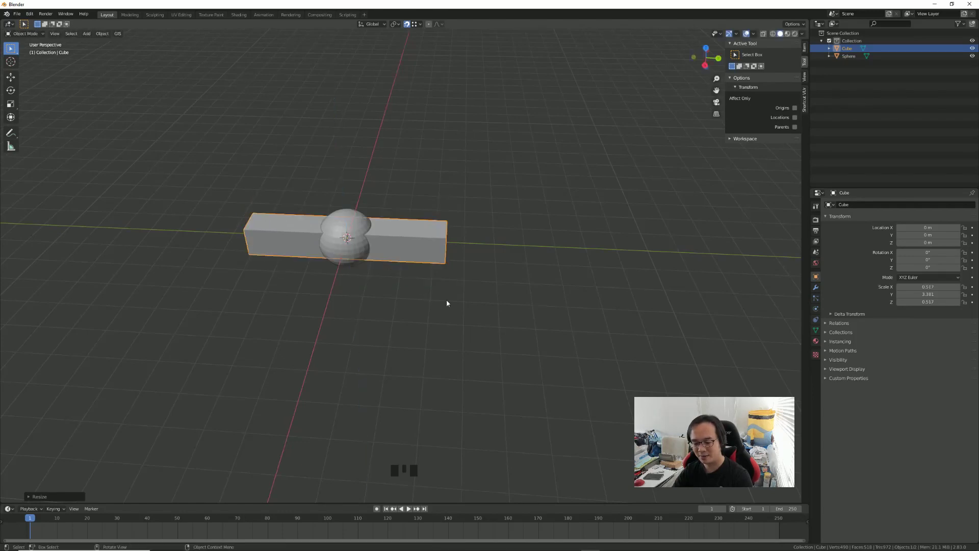
click(400, 290)
key(g)
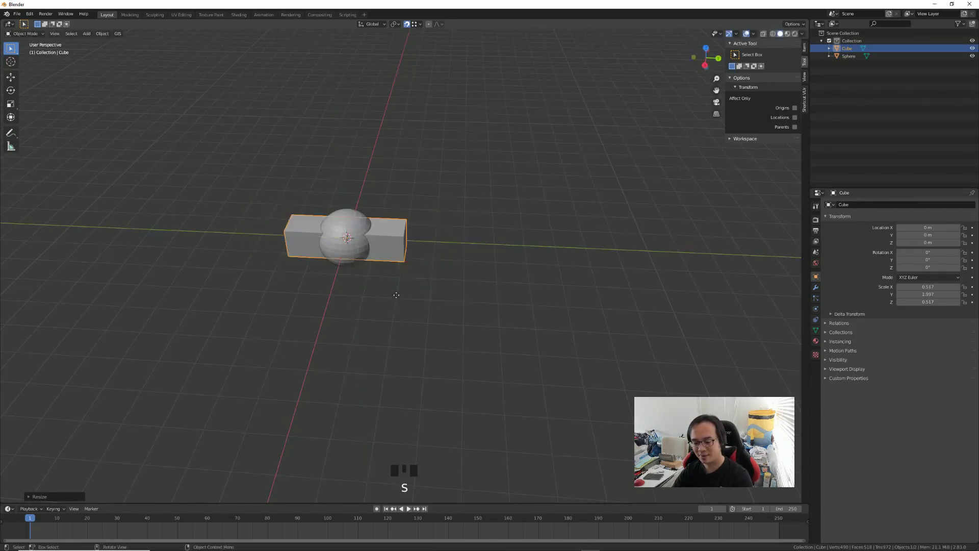
key(y)
click(482, 300)
- Duplicate the sphere along Y to the bar's far end, scale the copy to about 0.78 and nudge it against the bar
click(359, 261)
key(shift+d)
click(539, 330)
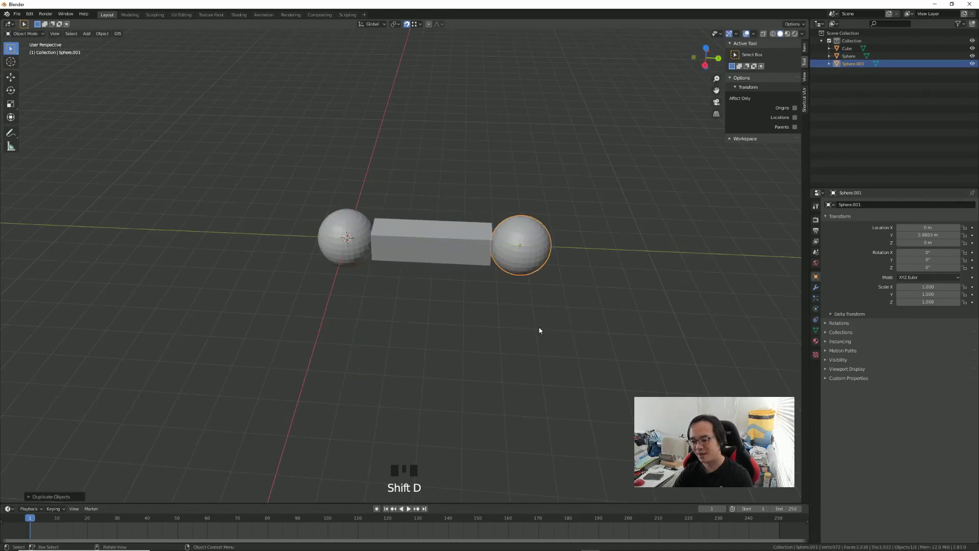
key(s)
click(579, 313)
key(g)
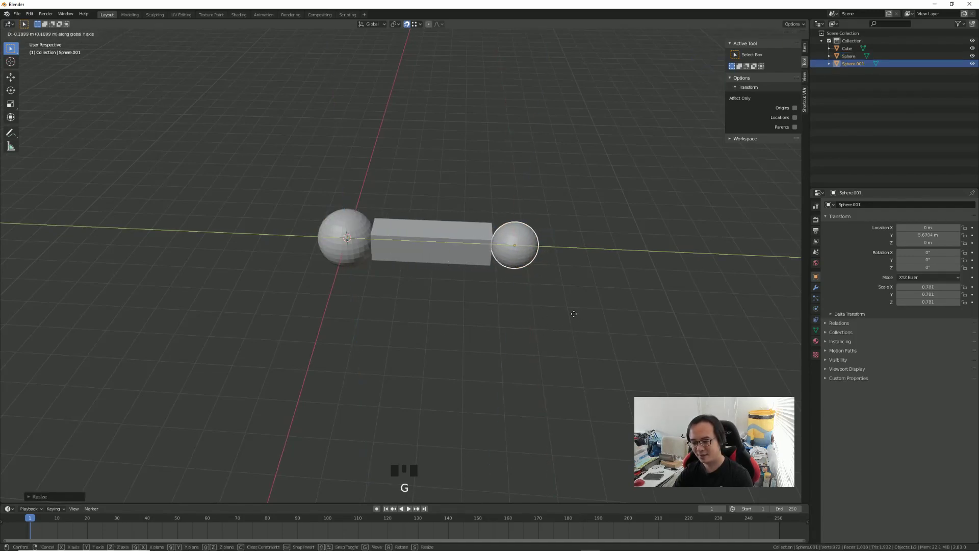
click(574, 314)
- Duplicate the bar along Y to just past the second sphere and thicken the copy in X and Z to about 0.69
click(450, 263)
key(shift+d)
click(588, 328)
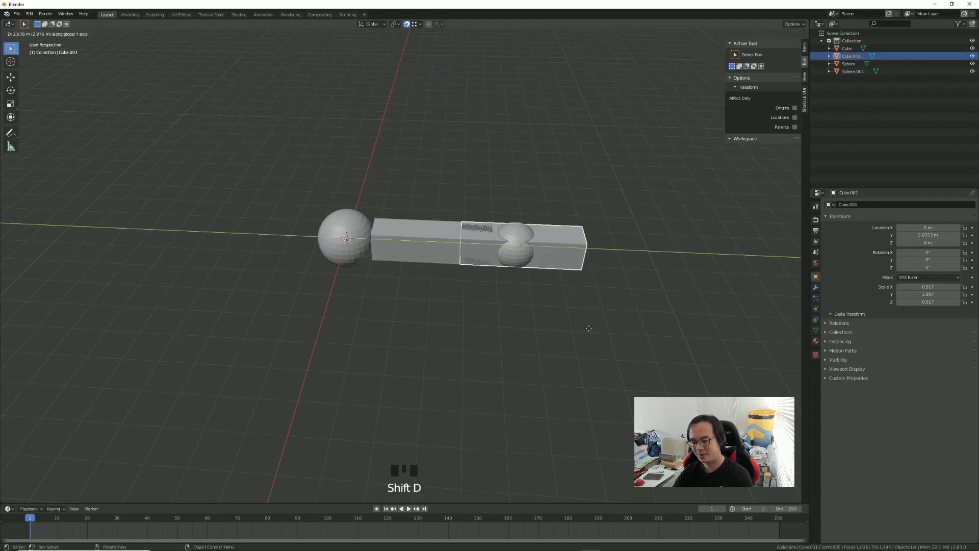
click(658, 331)
shift+middle_drag(610, 321, 504, 338)
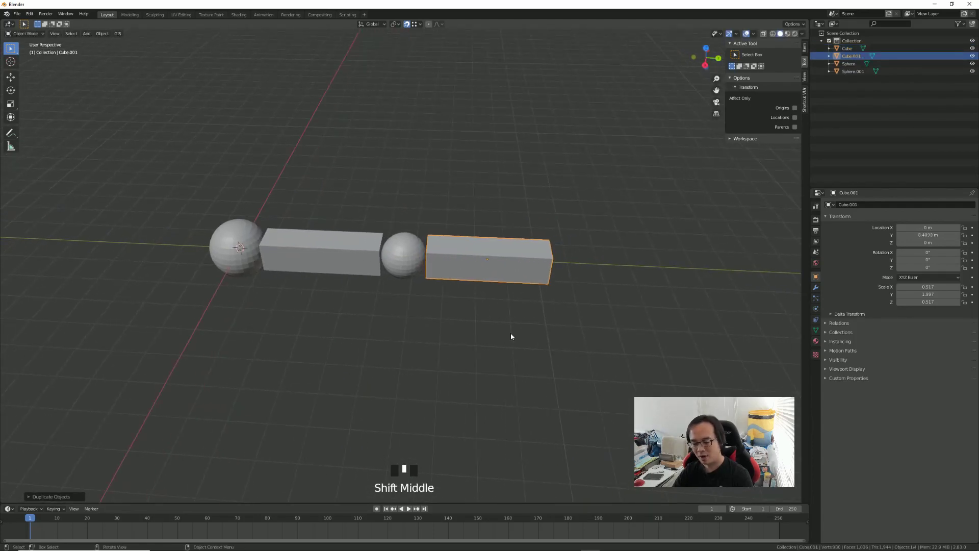
key(s)
key(shift+y)
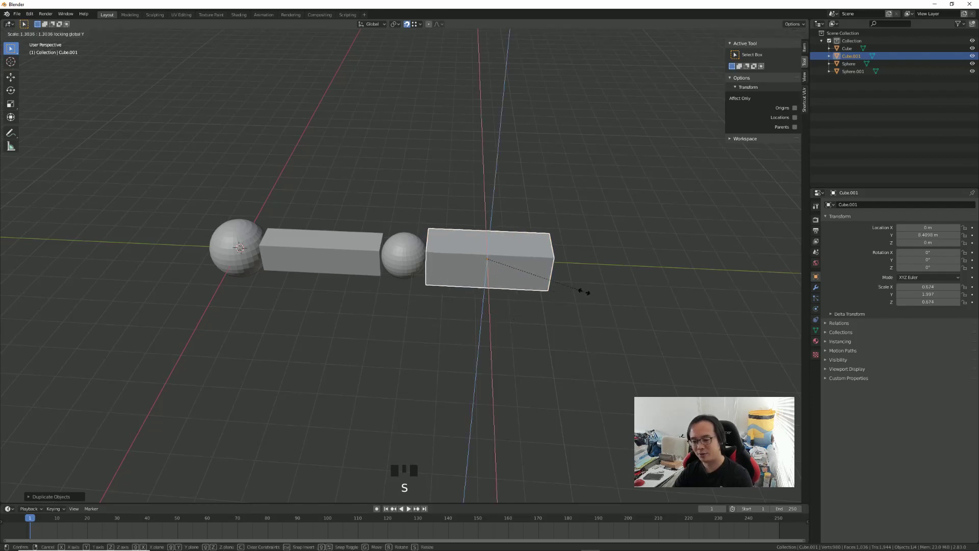
click(586, 290)
- Duplicate the smaller sphere along Y to the far end of the thicker bar
click(403, 254)
key(shift+d)
key(y)
click(510, 332)
- Duplicate the thicker bar along the Y axis to just past the third sphere
middle_drag(509, 331, 513, 295)
click(513, 295)
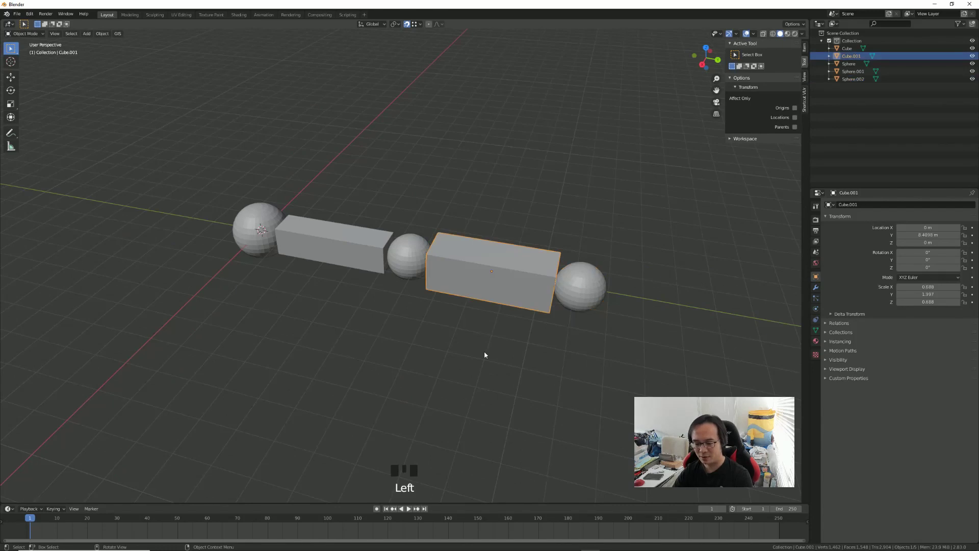
key(shift+d)
key(y)
click(659, 360)
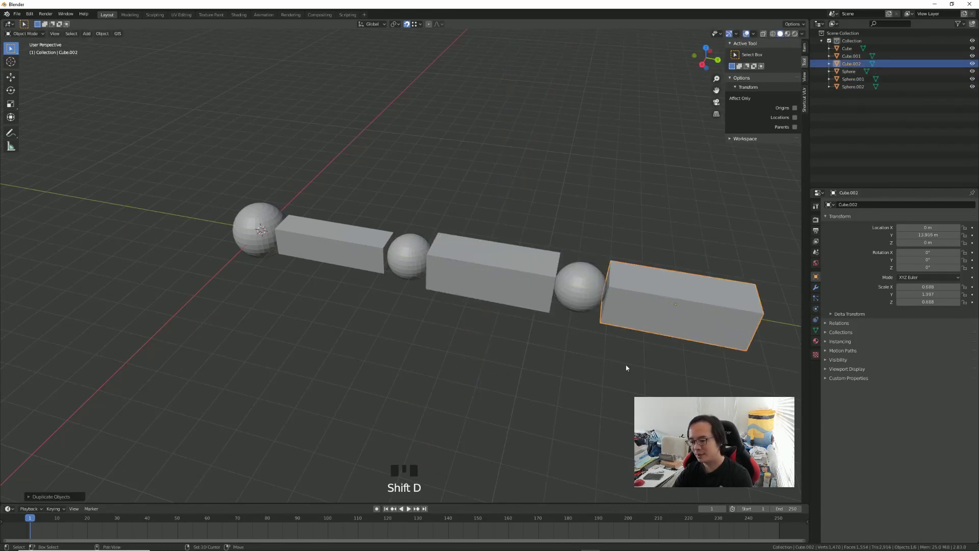
shift+middle_drag(659, 359, 558, 349)
- Scale the last block to about 0.8 along Y and 0.4 along Z, and move it along Y against the third sphere
key(s)
key(y)
click(595, 357)
key(s)
key(z)
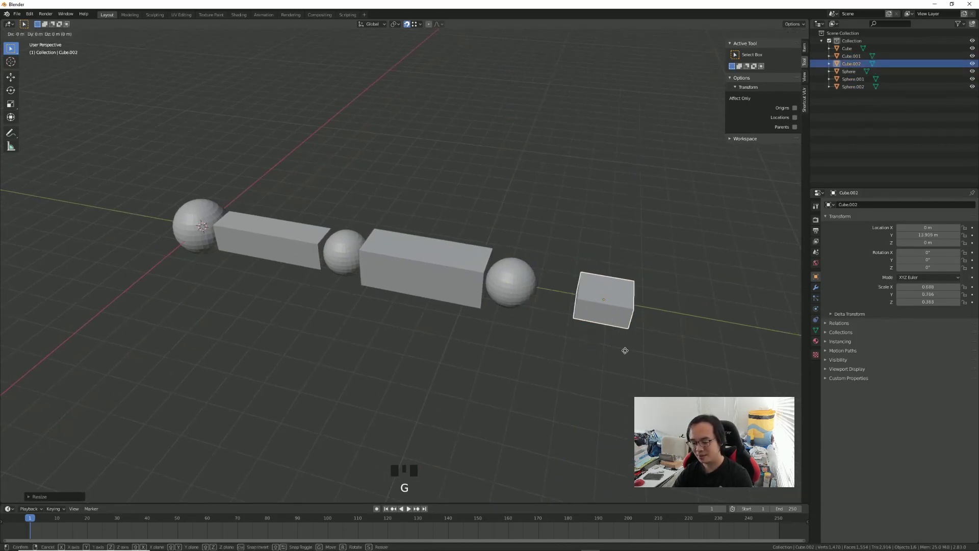
click(623, 345)
key(g)
key(y)
click(582, 345)
- Examine the arm-like chain by selecting its spheres and blocks one after another
middle_drag(363, 346, 387, 347)
click(429, 287)
click(552, 281)
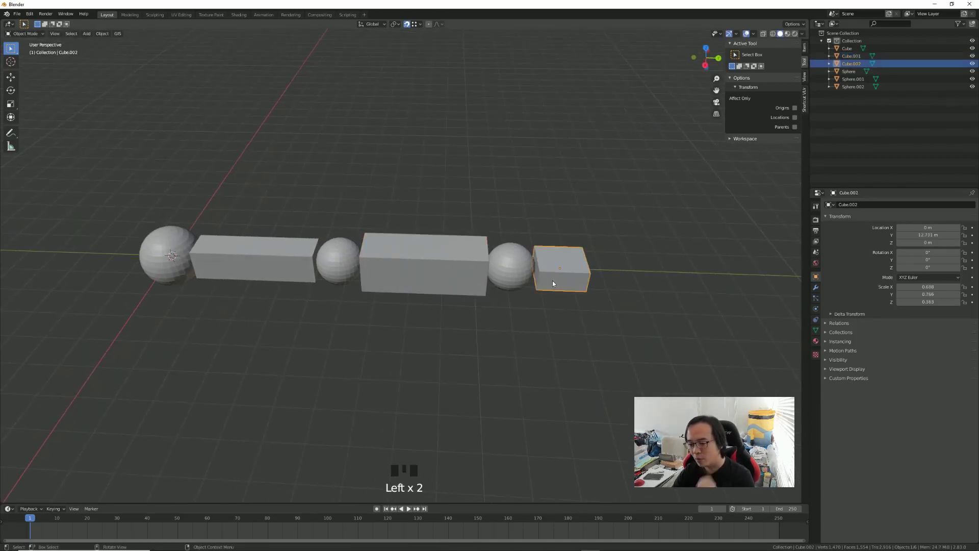
click(511, 270)
click(410, 278)
click(168, 257)
click(288, 280)
click(351, 273)
click(449, 283)
click(518, 274)
click(549, 289)
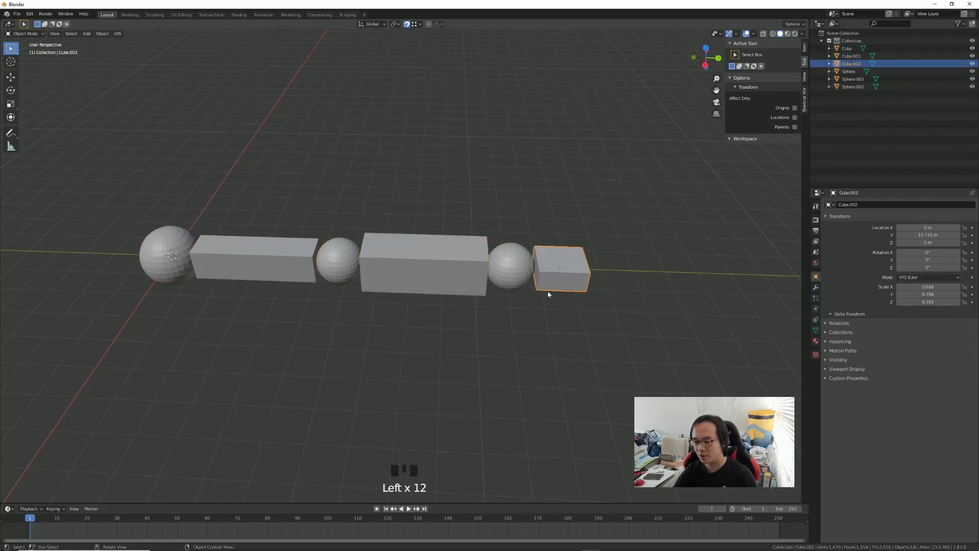
click(502, 280)
click(432, 288)
click(341, 273)
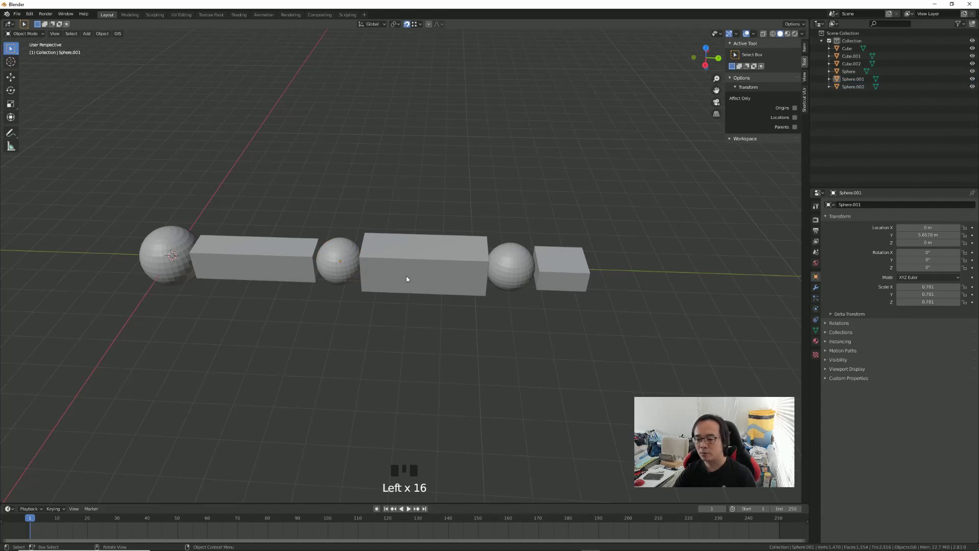
- Snap the 3D cursor to the center of the second sphere
click(341, 262)
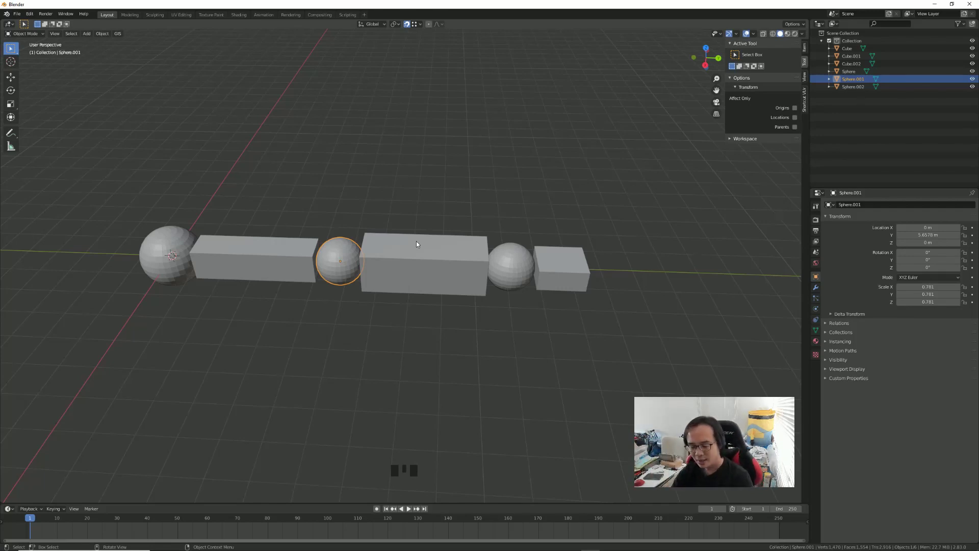
middle_drag(412, 324, 423, 322)
click(433, 278)
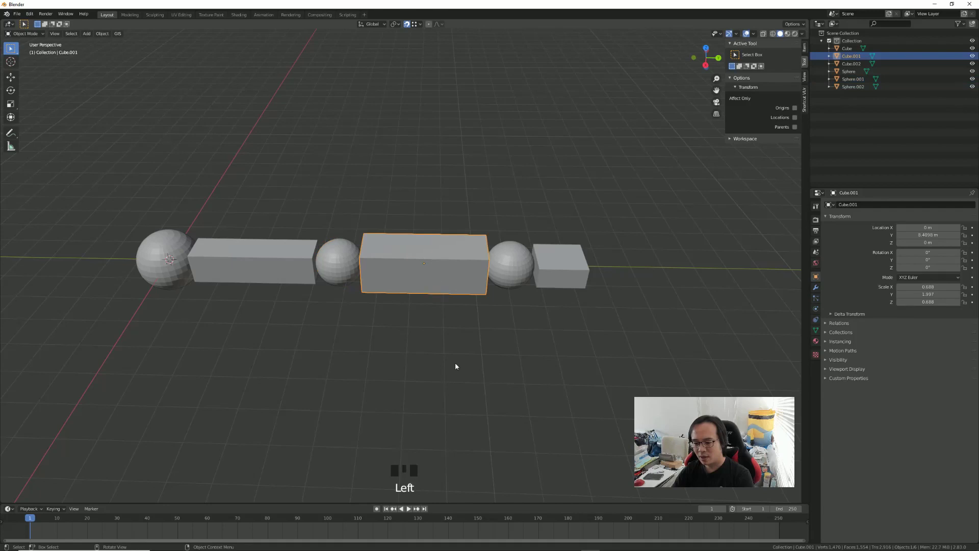
click(338, 262)
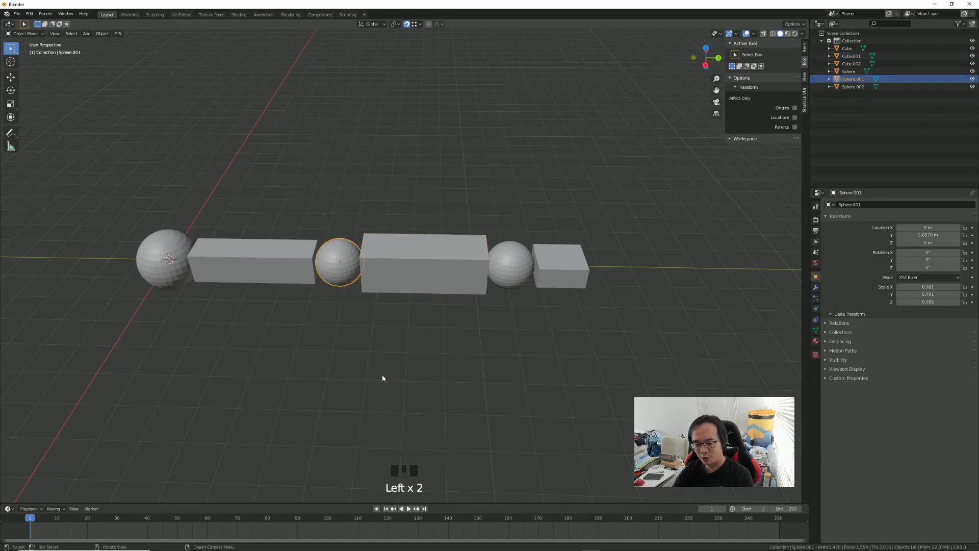
key(shift+s)
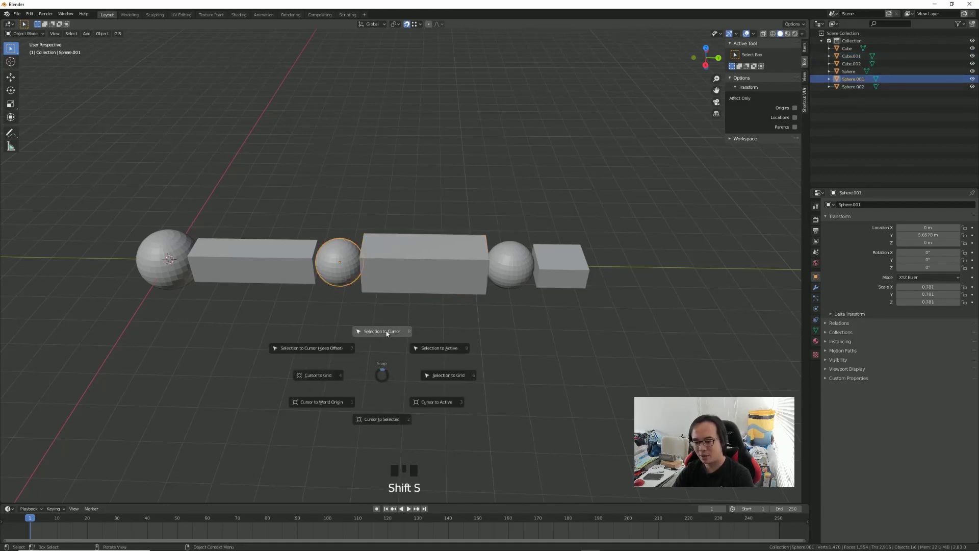
click(386, 430)
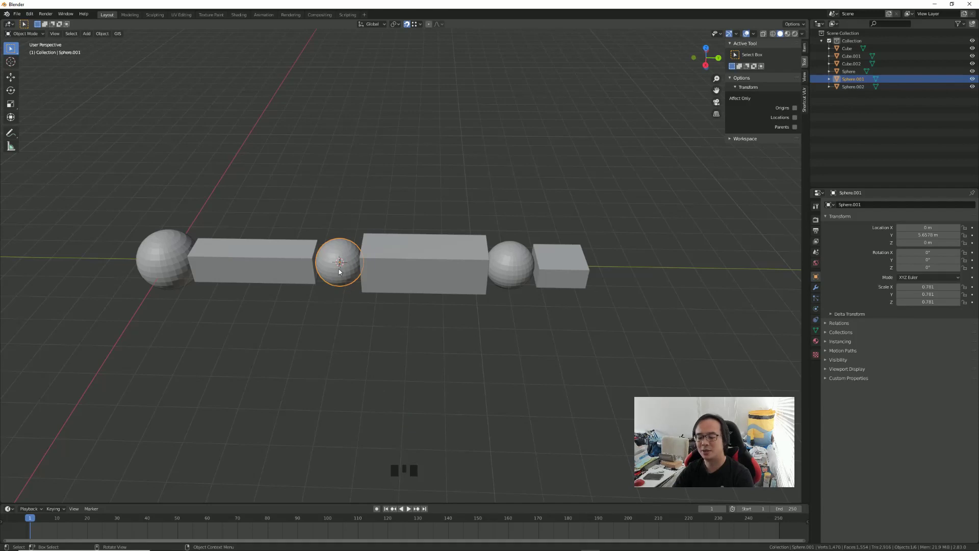
- Set the middle block's origin to the 3D cursor at the second sphere, then deselect the block
click(445, 281)
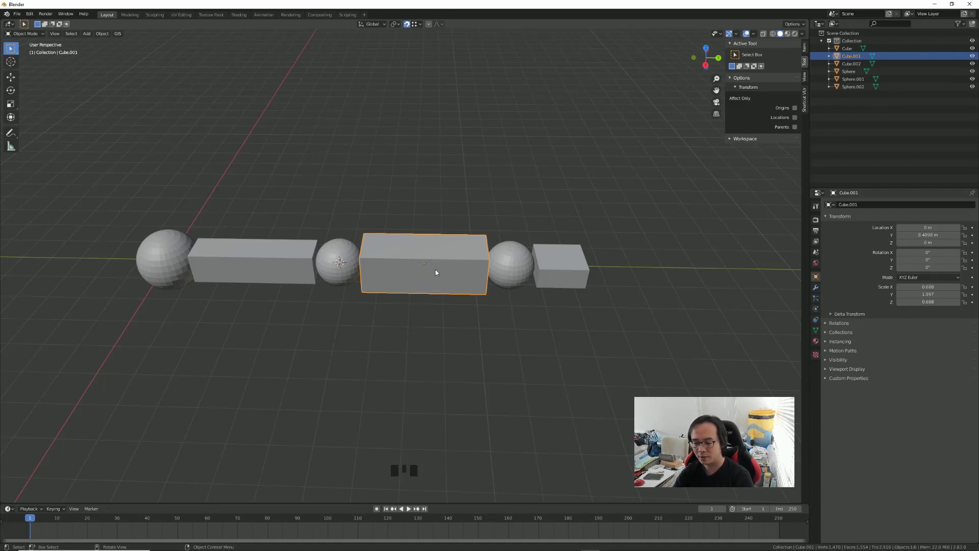
right_click(419, 299)
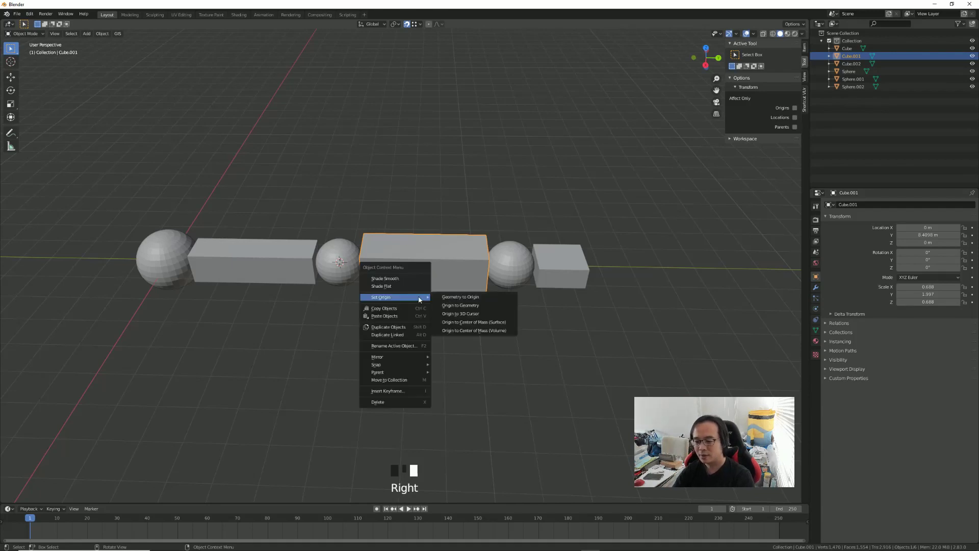
click(451, 316)
click(408, 344)
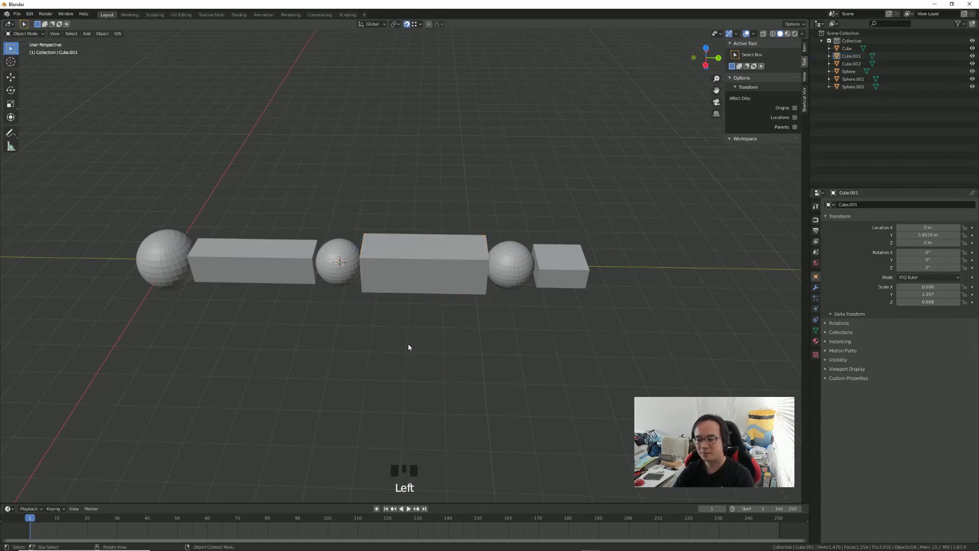
- Try rotating the middle block about Z around its new origin, then cancel the rotation
click(380, 290)
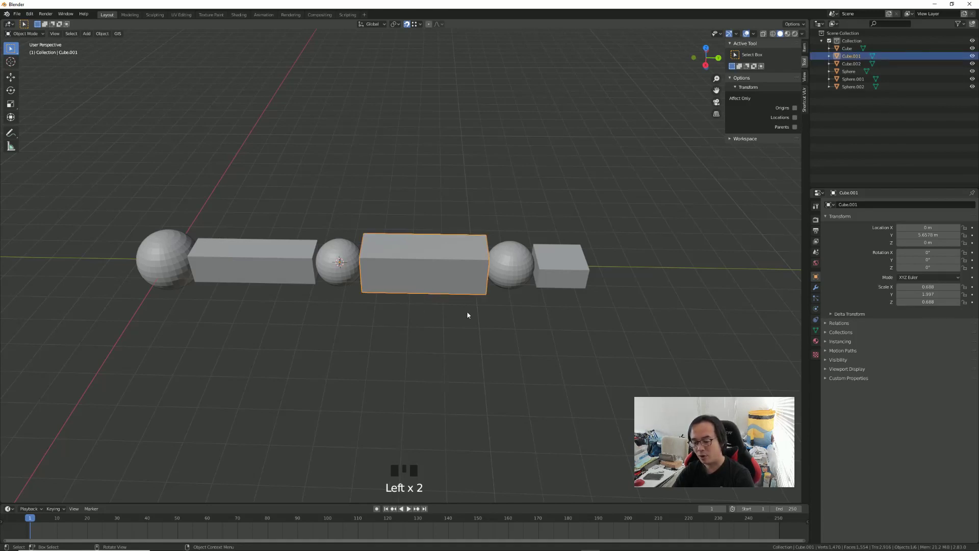
key(r)
key(z)
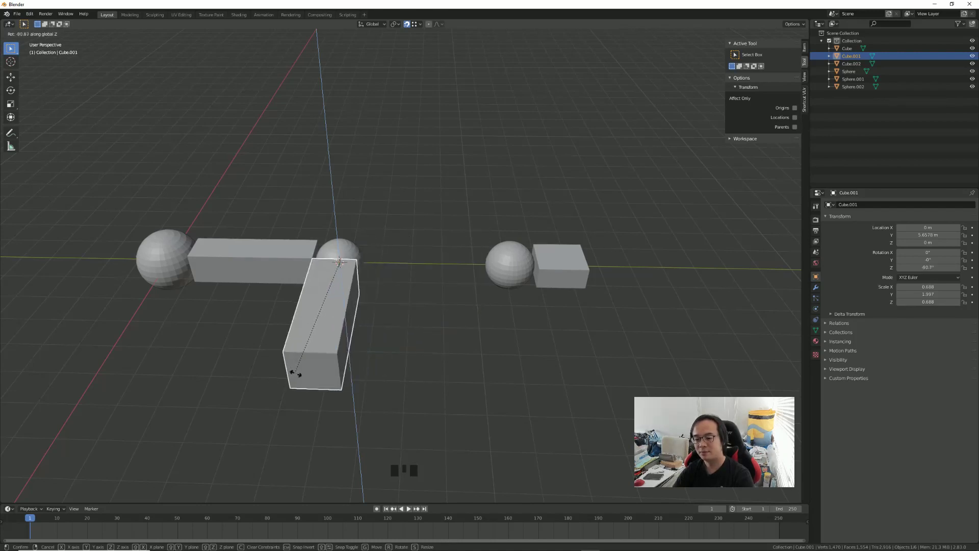
click(427, 316)
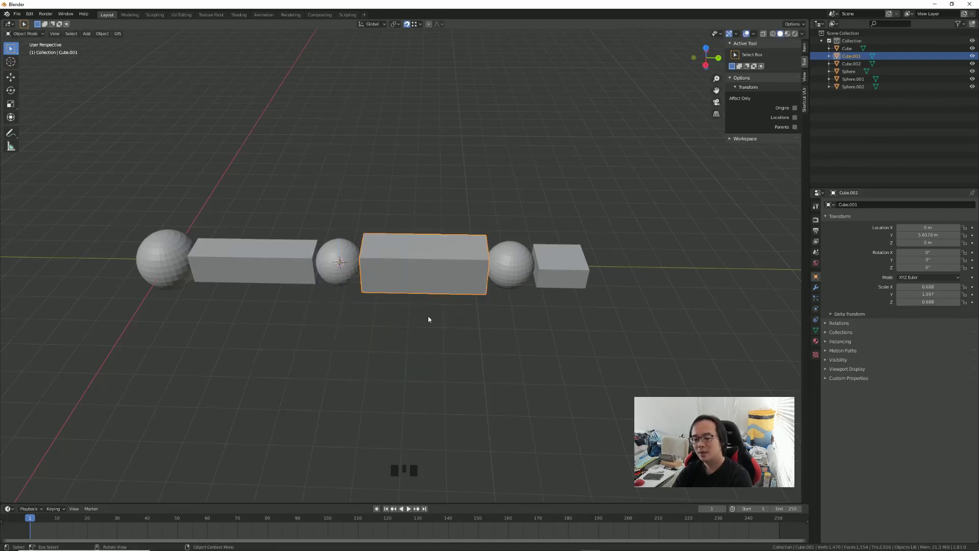
- Join the second sphere into the middle block, keeping the block as the active object
click(344, 242)
shift+click(385, 246)
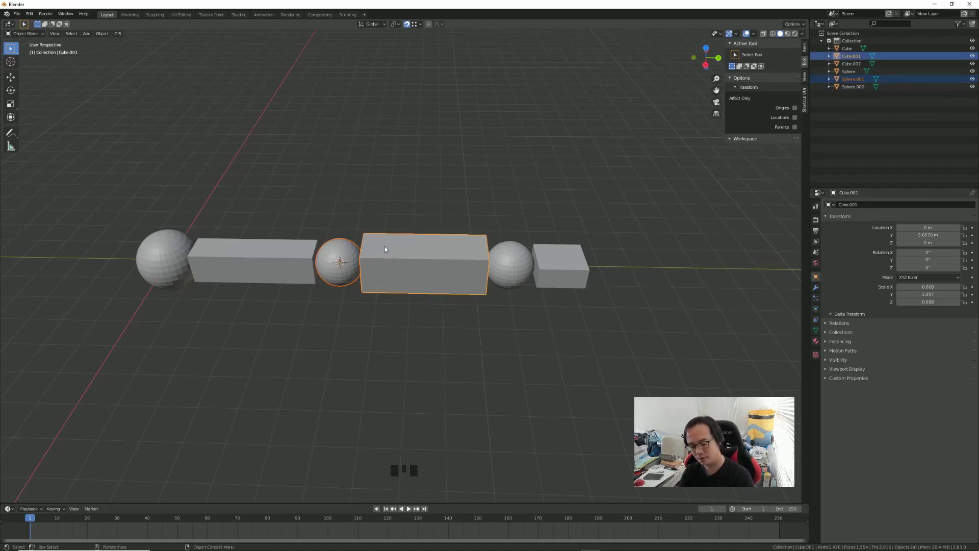
key(ctrl+j)
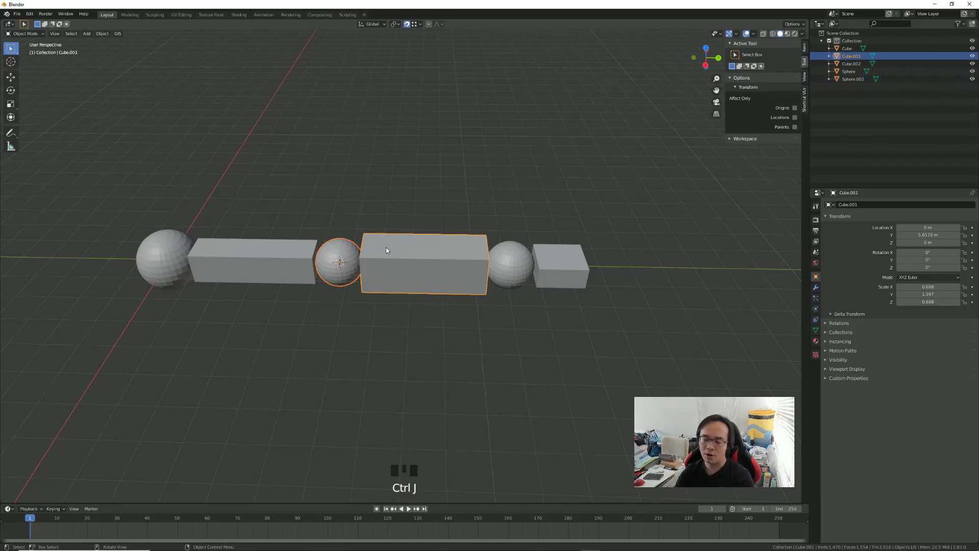
- Try rotating the joined second sphere and middle block about Z, then cancel the rotation
key(r)
key(r)
key(z)
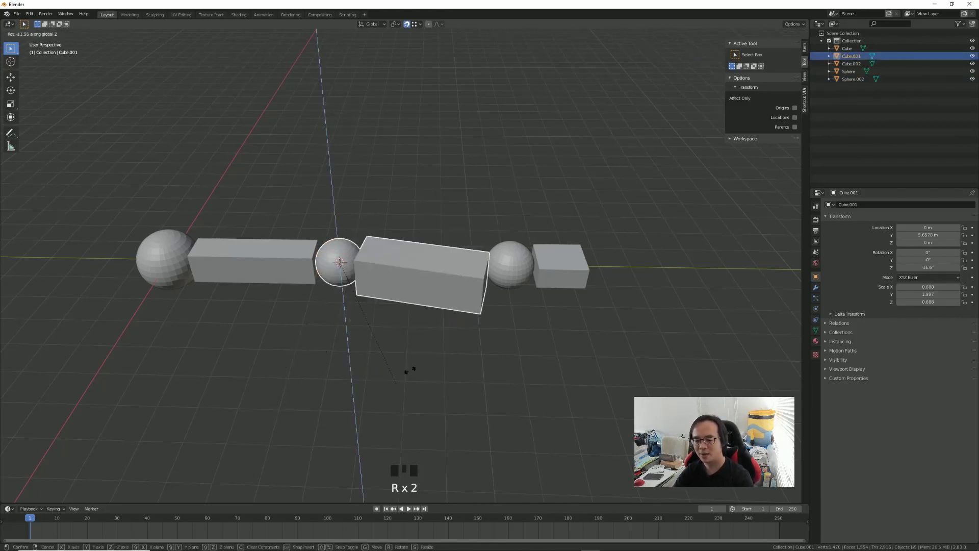
right_click(403, 365)
- Place the 3D cursor at the center of the first, largest sphere
shift+middle_drag(350, 342, 359, 301)
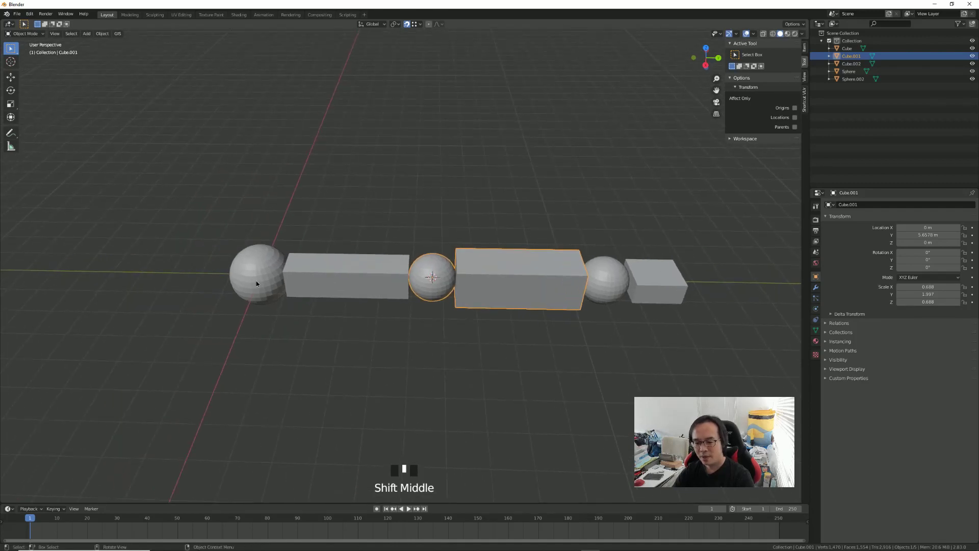
double_click(371, 268)
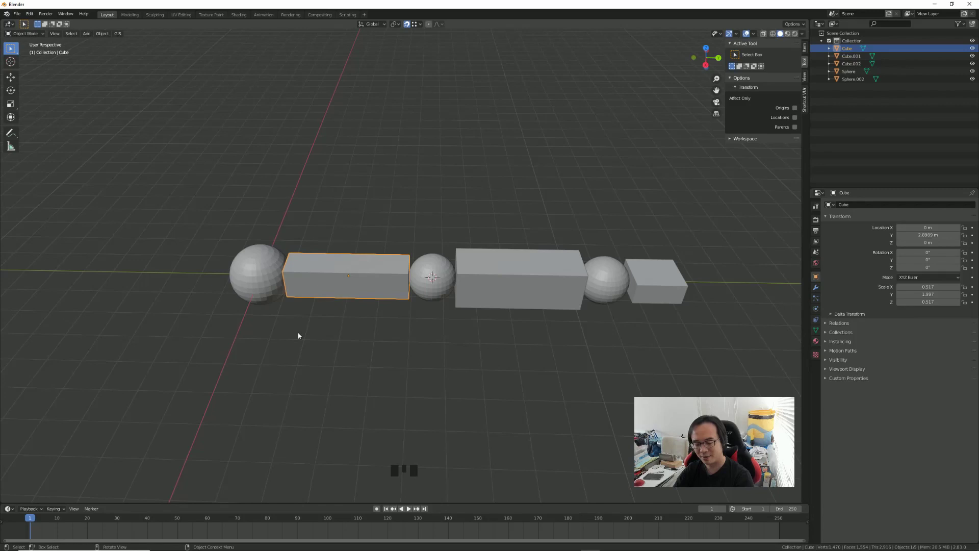
click(240, 283)
key(shift+s)
- Set the first bar's origin to the 3D cursor at the largest sphere
click(347, 275)
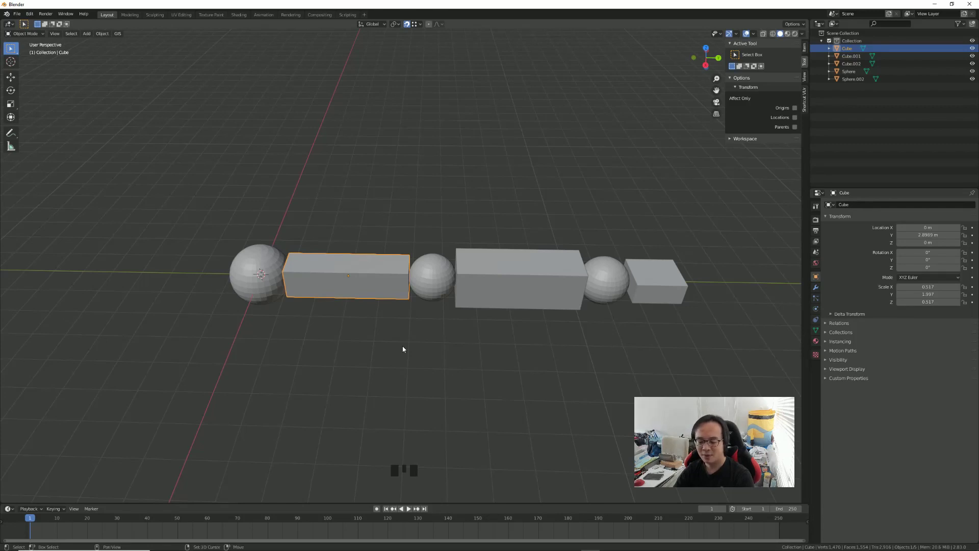
key(shift+s)
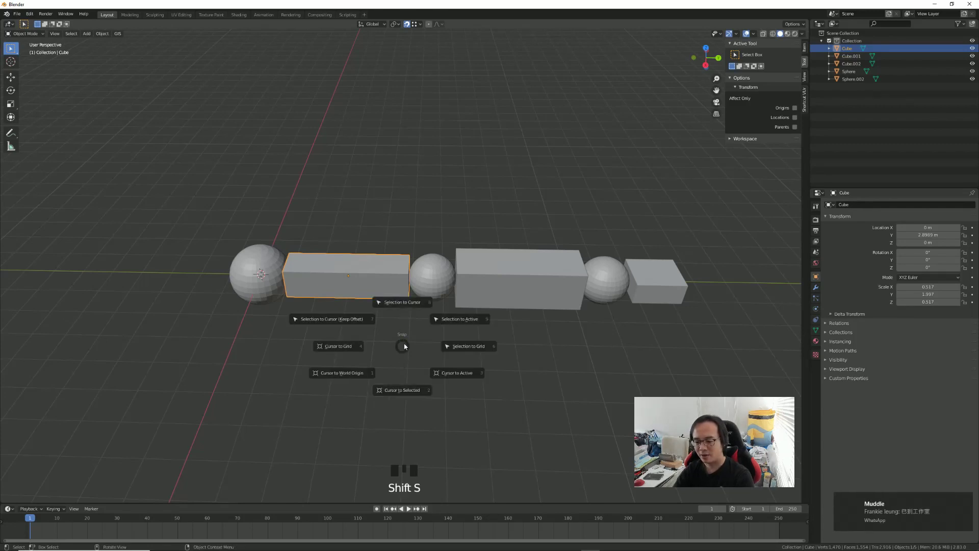
right_click(382, 315)
mouse_move(377, 314)
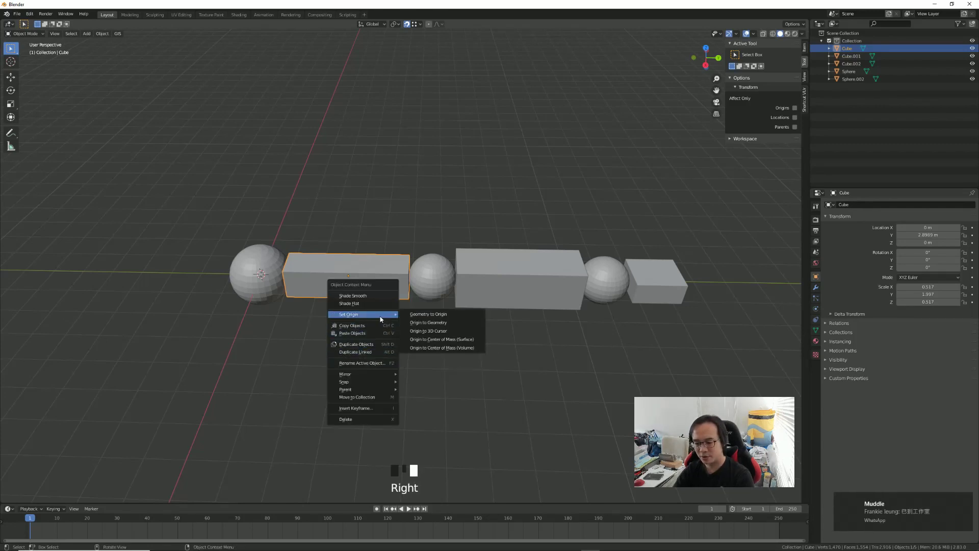
click(438, 330)
- Join the first bar into the largest sphere, keeping the sphere as the active object
shift+click(265, 297)
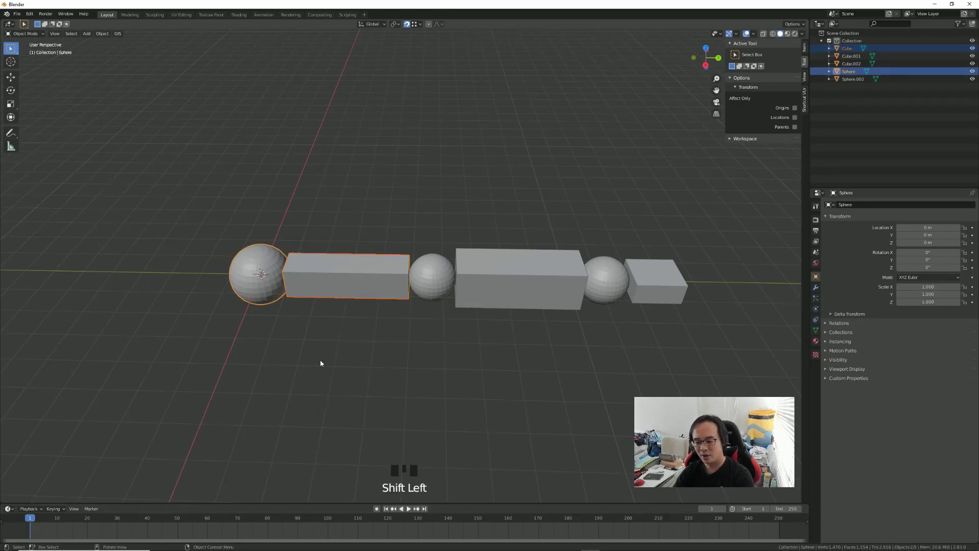
key(ctrl+j)
click(319, 322)
- Try rotating the joined largest sphere and first bar, then cancel the rotation
click(275, 304)
key(r)
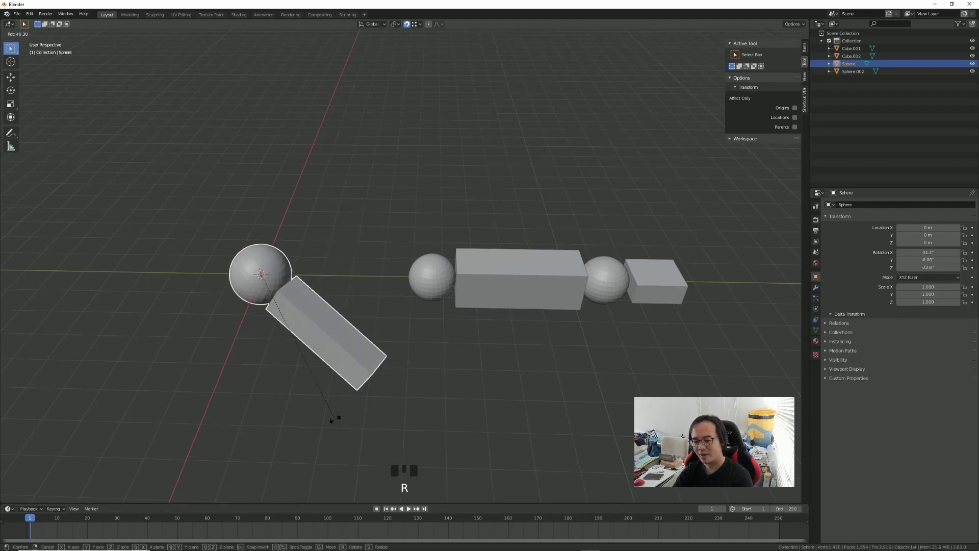
key(Escape)
- Place the 3D cursor at the center of the third sphere, beside the small end block
click(641, 284)
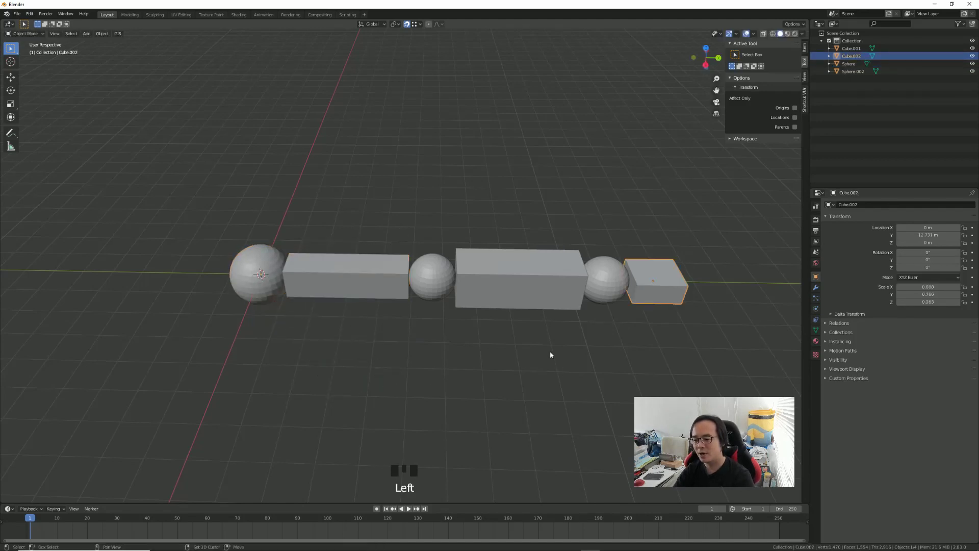
shift+middle_drag(549, 351, 456, 359)
click(481, 294)
key(shift+s)
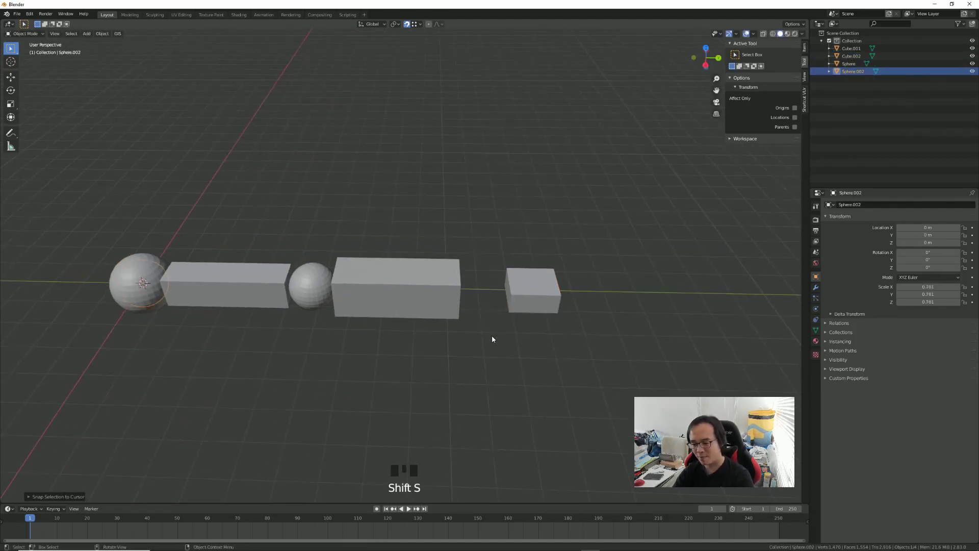
key(ctrl+z)
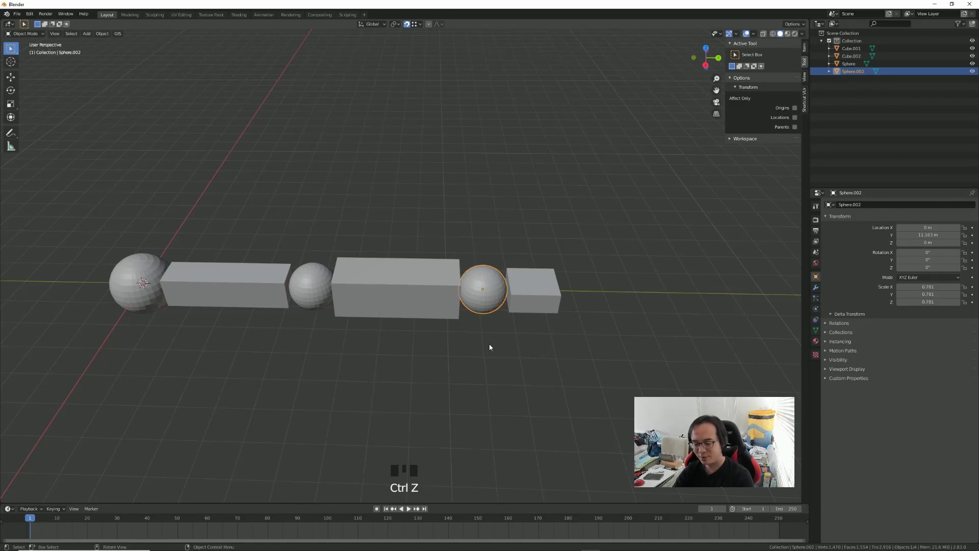
key(shift+s)
click(489, 385)
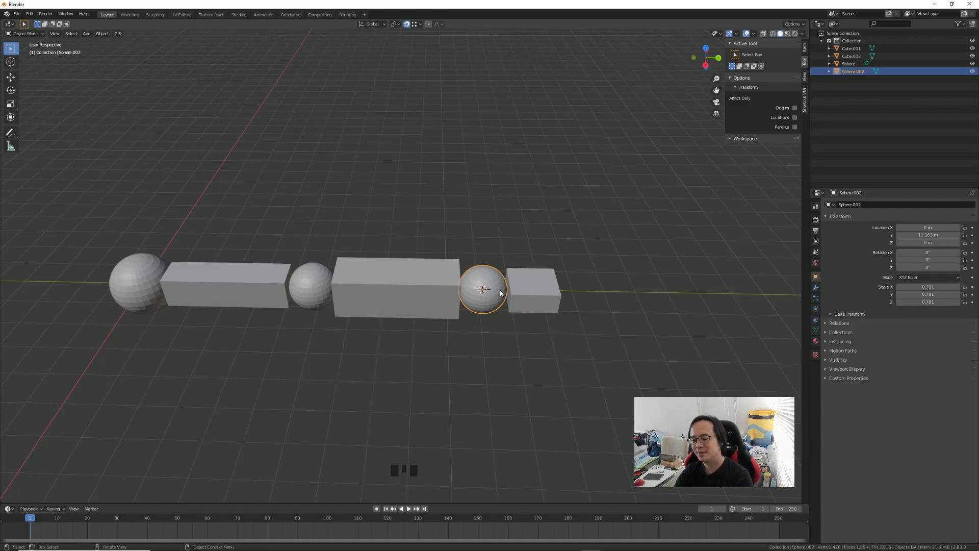
- Set the small end block's origin to the 3D cursor at the third sphere
click(525, 297)
key(shift+s)
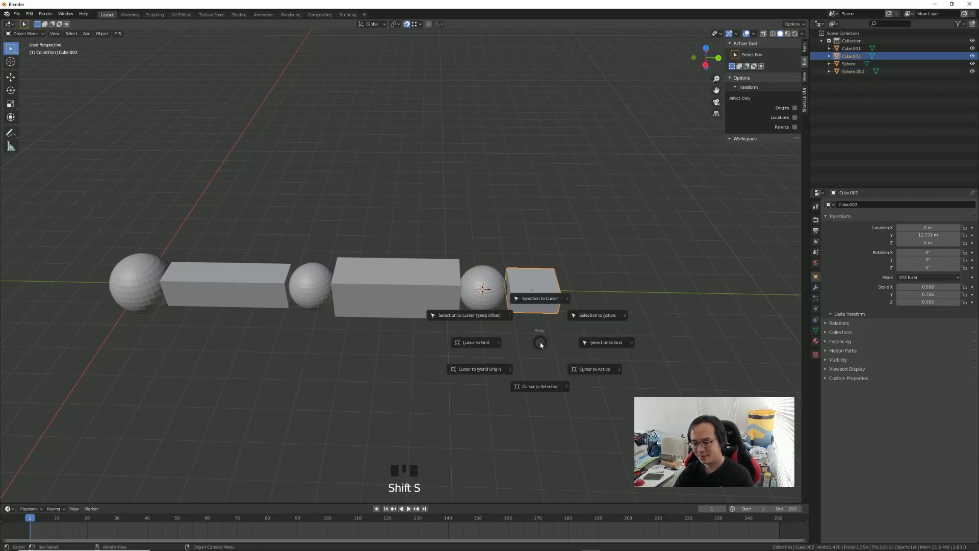
right_click(520, 320)
mouse_move(546, 323)
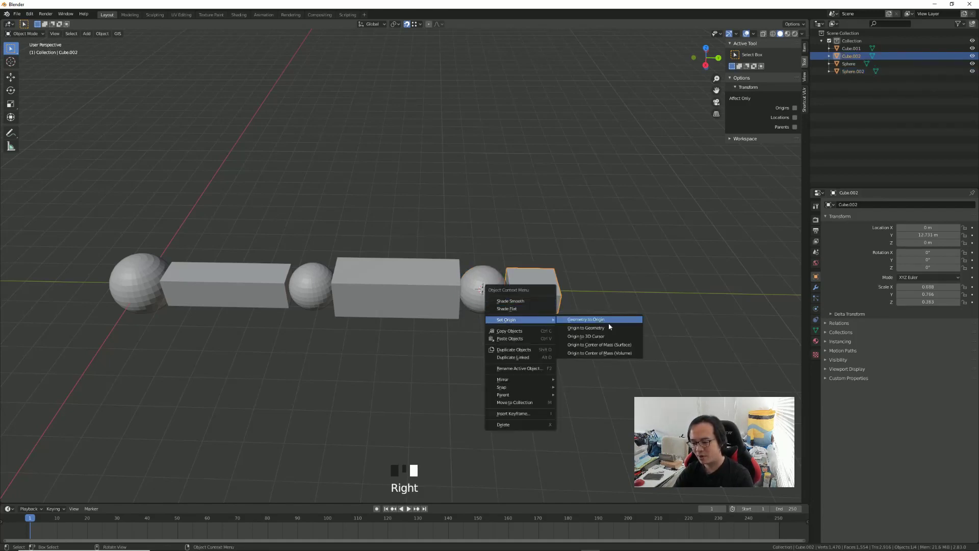
- Join the small end block into the third sphere, keeping the sphere as the active object
shift+click(493, 305)
key(ctrl+j)
click(496, 319)
click(850, 51)
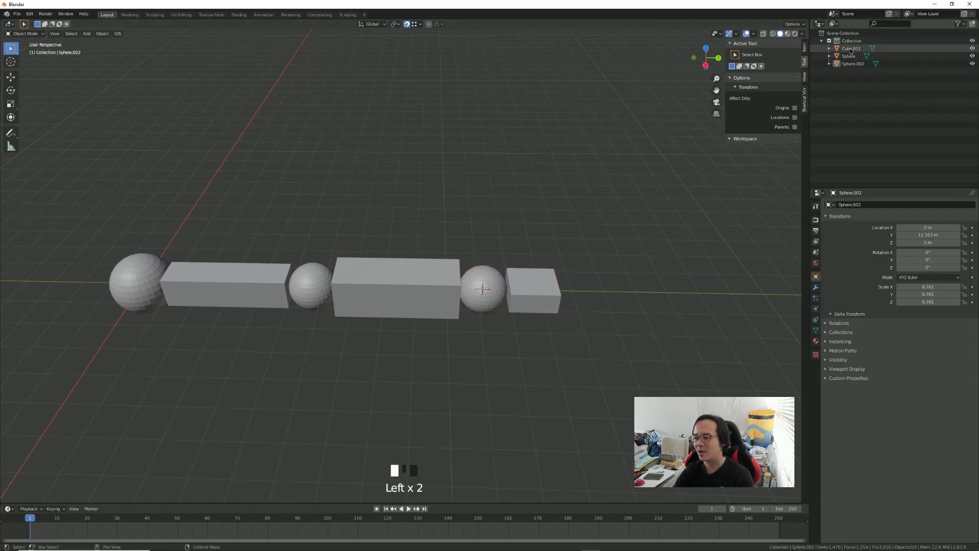
click(851, 50)
click(501, 318)
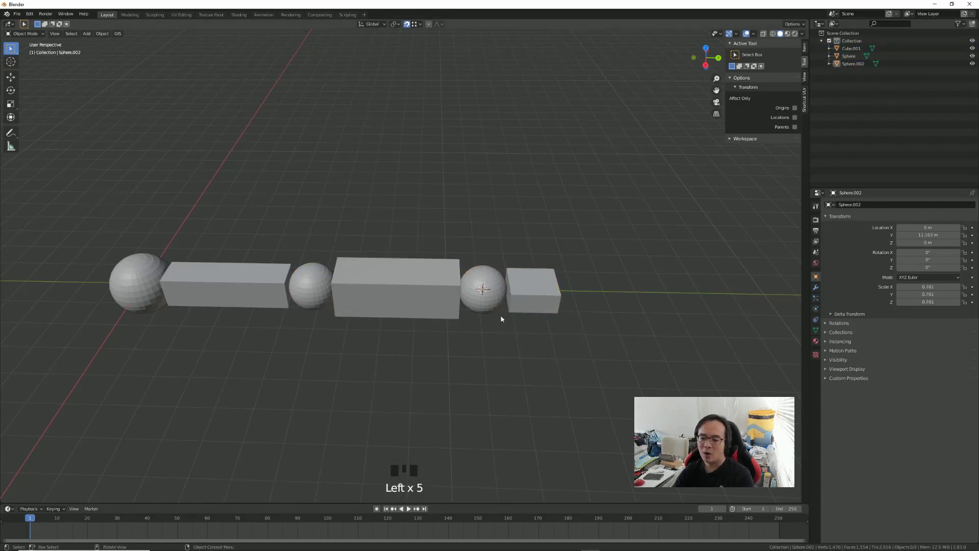
- Parent the joined third sphere and end block to the middle segment, using the Object parent type
click(528, 347)
shift+click(384, 292)
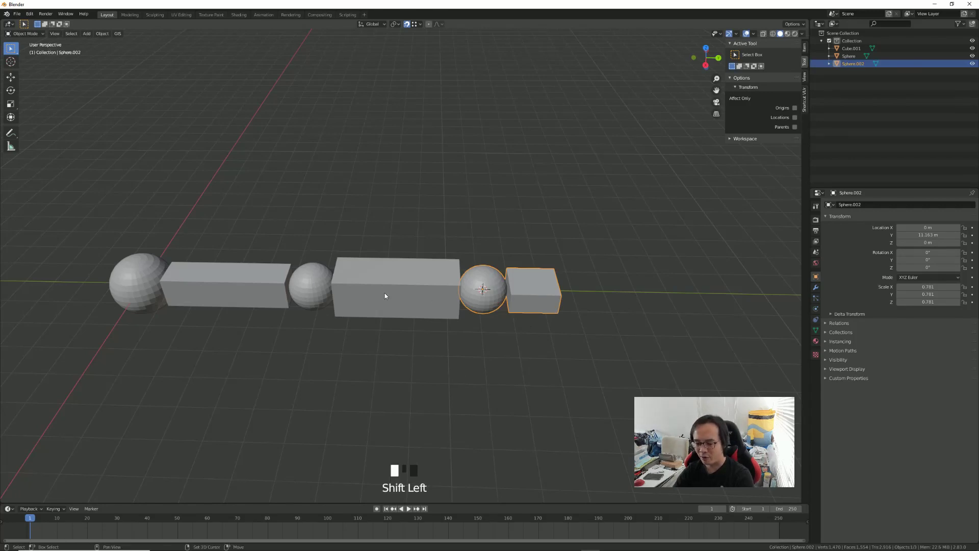
key(ctrl+p)
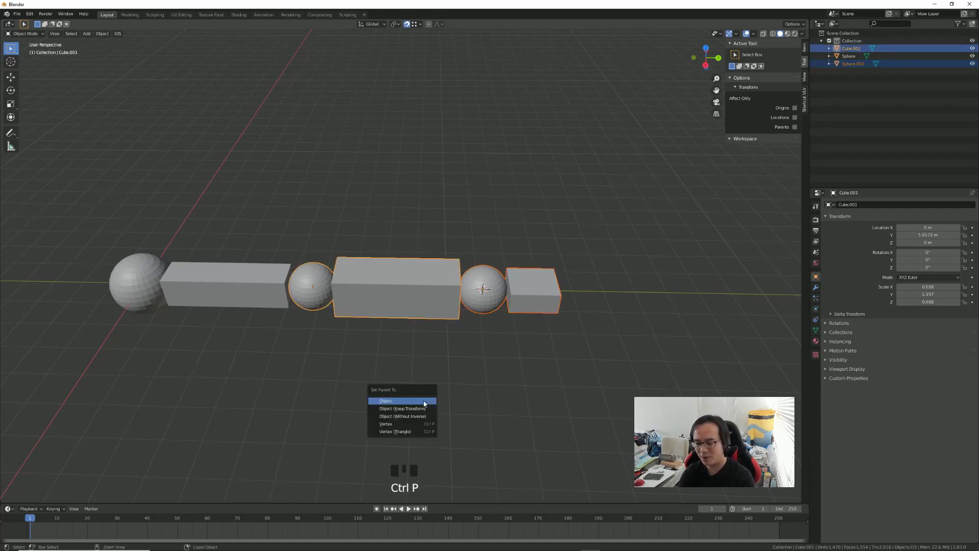
click(423, 401)
- Parent the middle segment to the first segment with the largest sphere, using the Object parent type
click(344, 293)
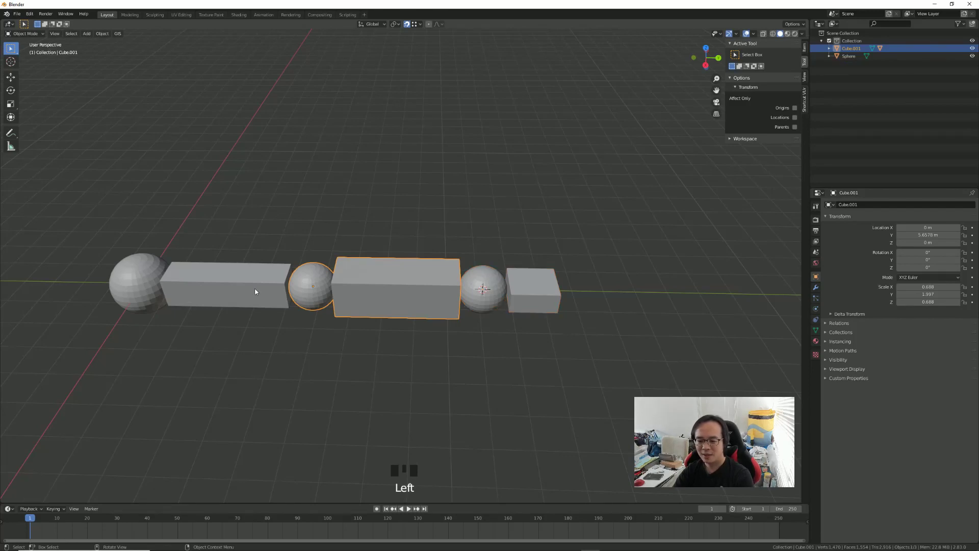
shift+click(245, 290)
key(ctrl+p)
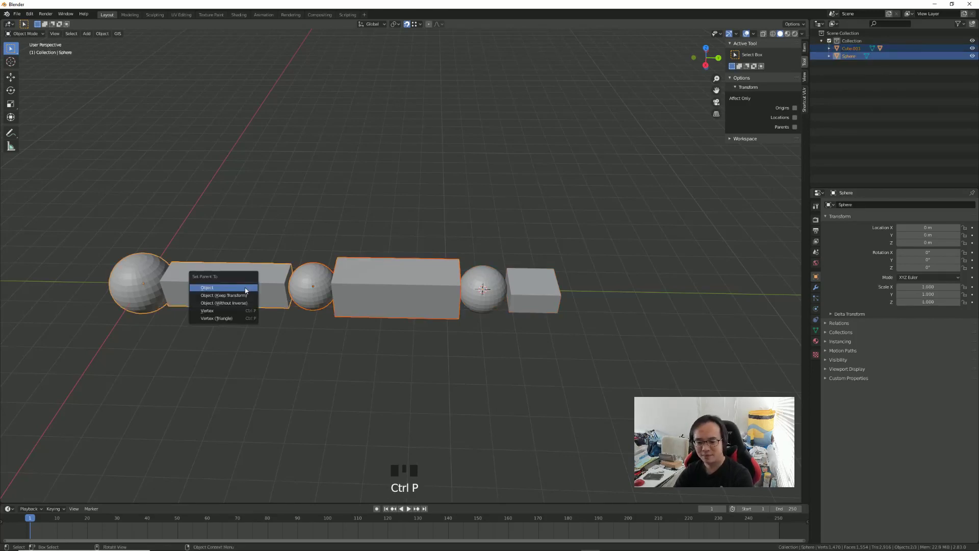
click(245, 290)
- Rotate the first segment about the global Z axis to swing the whole chain from the largest sphere
click(312, 343)
shift+middle_drag(313, 343, 398, 328)
key(r)
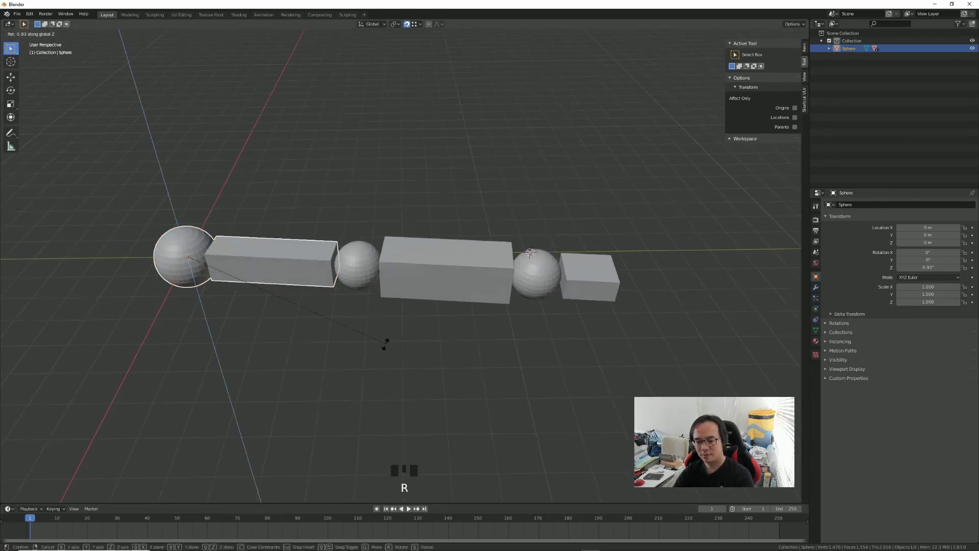
key(z)
click(417, 267)
- Rotate the middle segment about the global Z axis so it bends at the second sphere
click(449, 234)
key(r)
key(z)
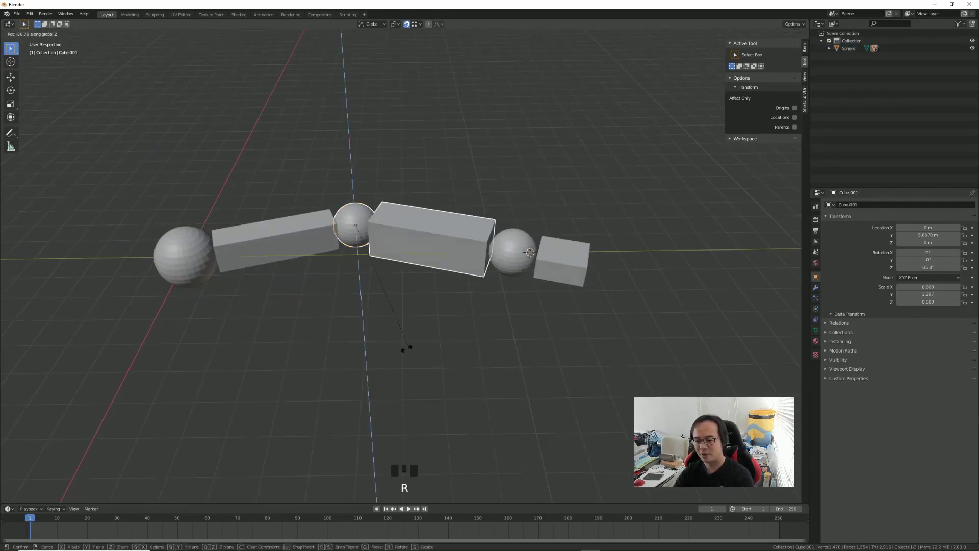
click(373, 374)
- Rotate the end segment about the global Z axis so it bends at the third sphere
click(517, 282)
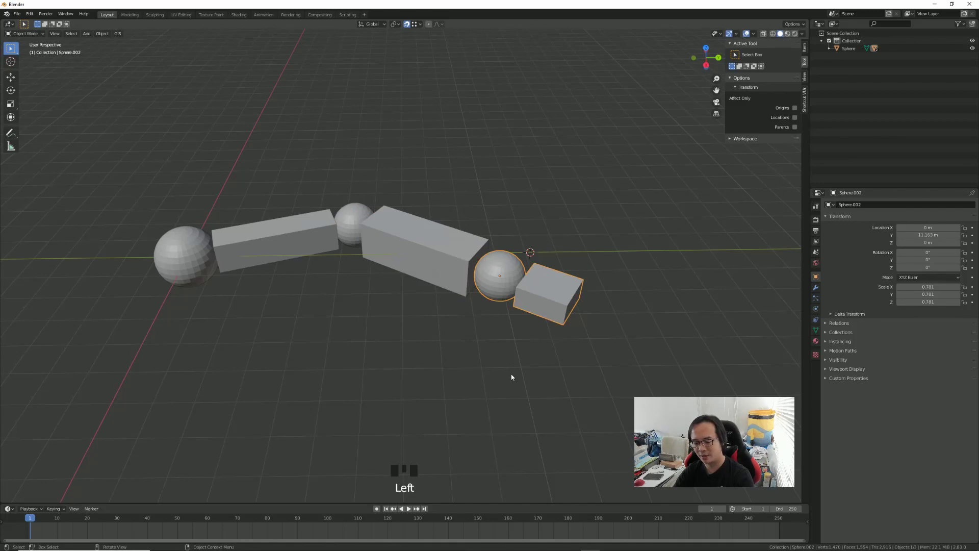
key(r)
key(z)
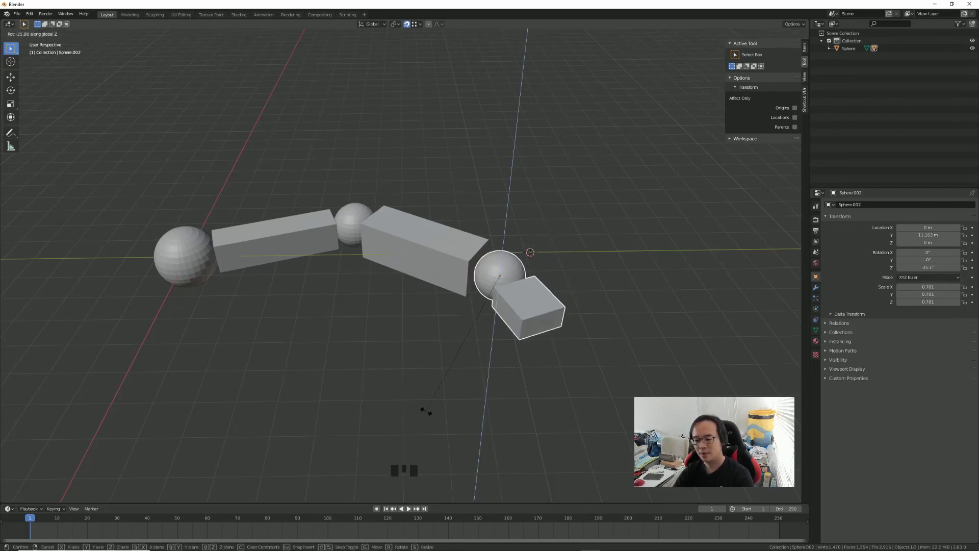
click(450, 409)
- Undo the three segment rotations to straighten the chain again
key(ctrl+z)
key(ctrl+z)
key(ctrl+z)
- Place the 3D cursor at the center of the largest sphere and add an Arrows empty there
middle_drag(450, 409, 379, 323)
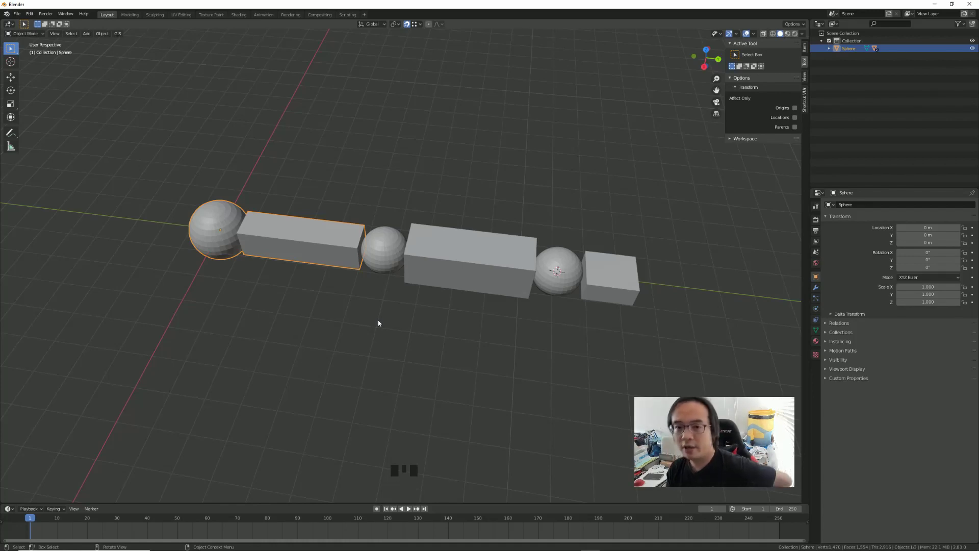
click(376, 290)
middle_drag(375, 290, 417, 358)
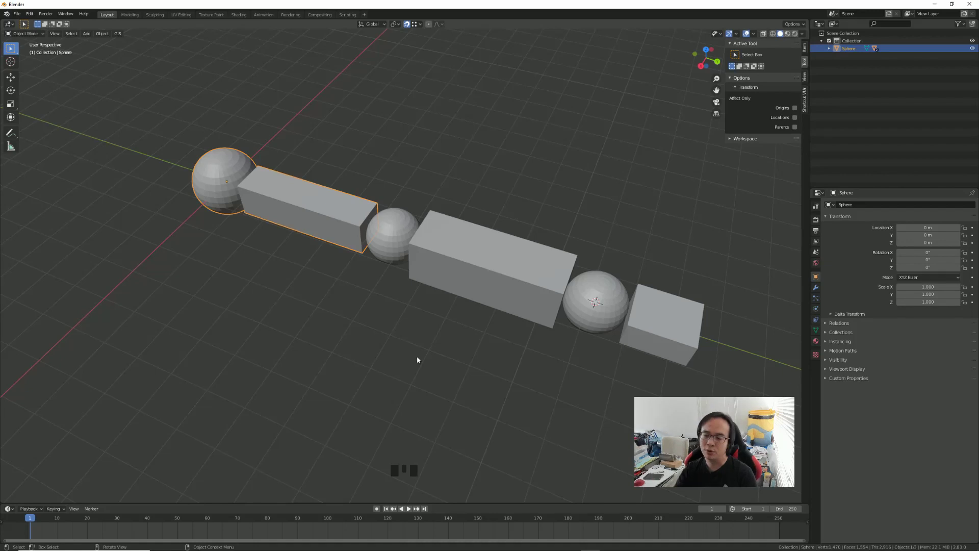
middle_drag(436, 403, 424, 371)
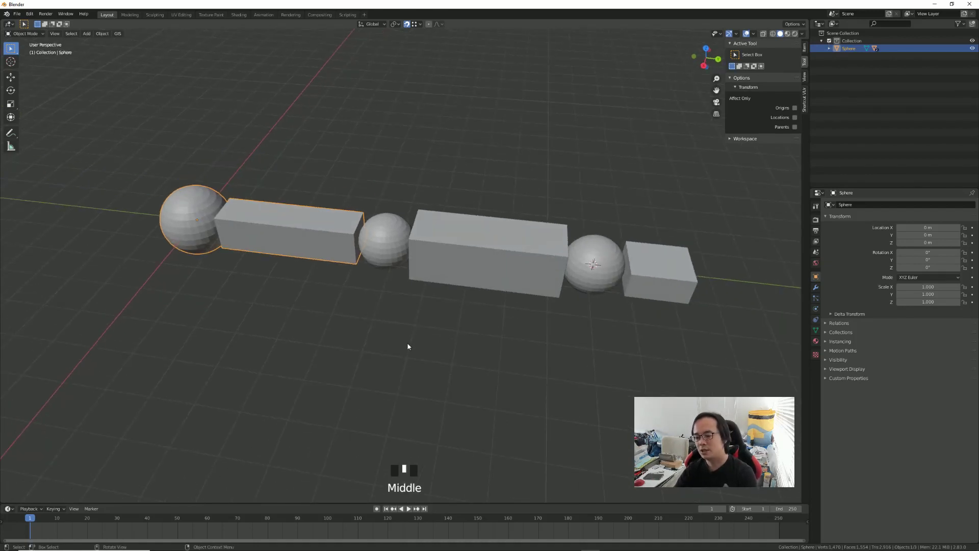
shift+middle_drag(367, 323, 275, 276)
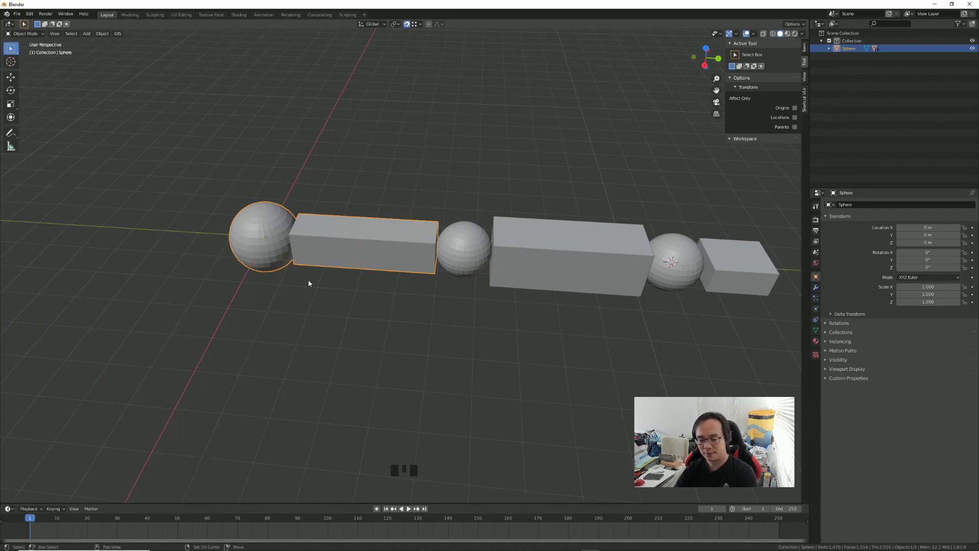
key(shift+s)
click(308, 329)
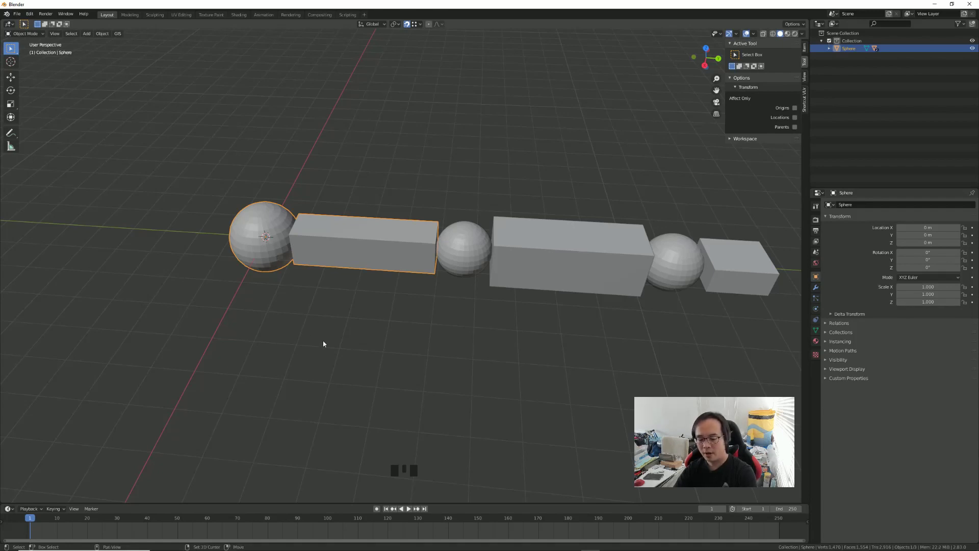
key(shift+a)
mouse_move(306, 416)
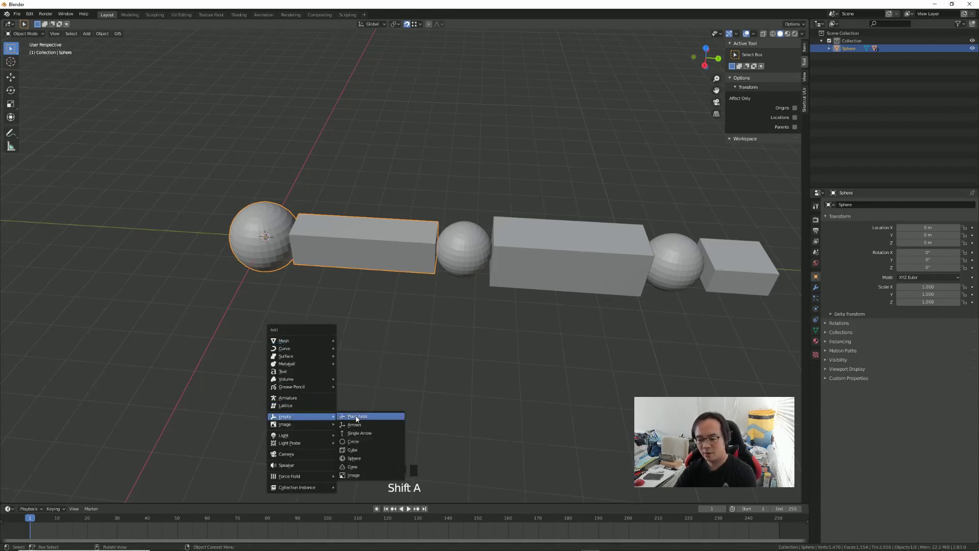
click(356, 417)
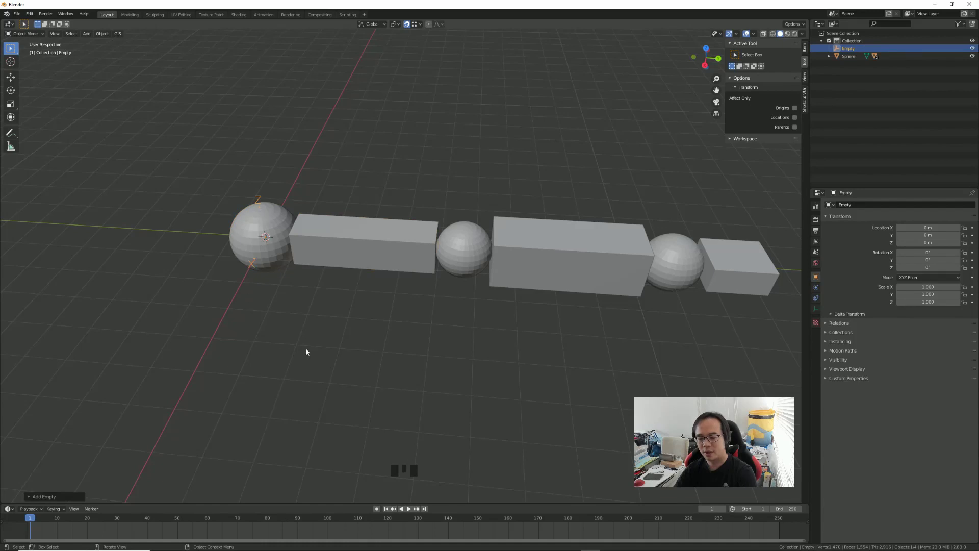
- Place the 3D cursor at the center of the second sphere and add an Arrows empty there
click(462, 260)
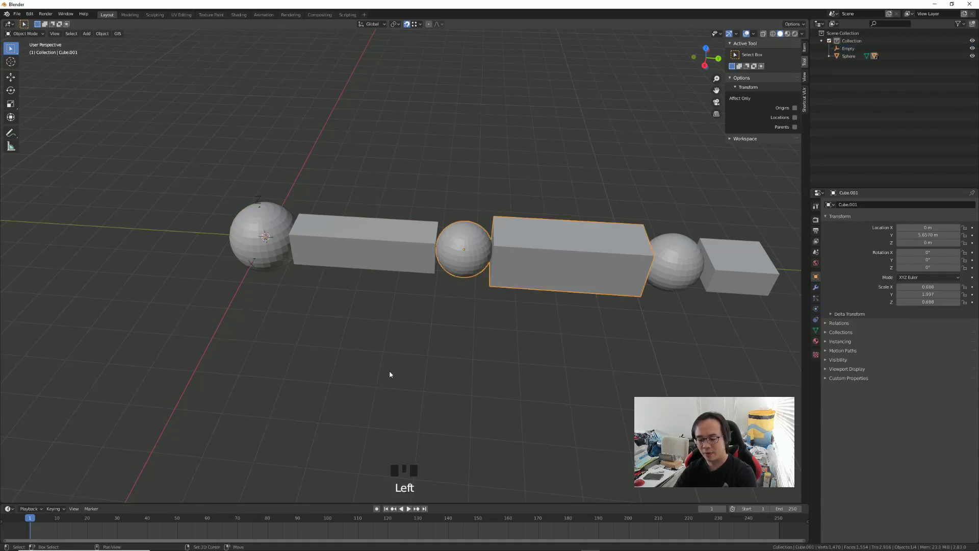
key(shift+s)
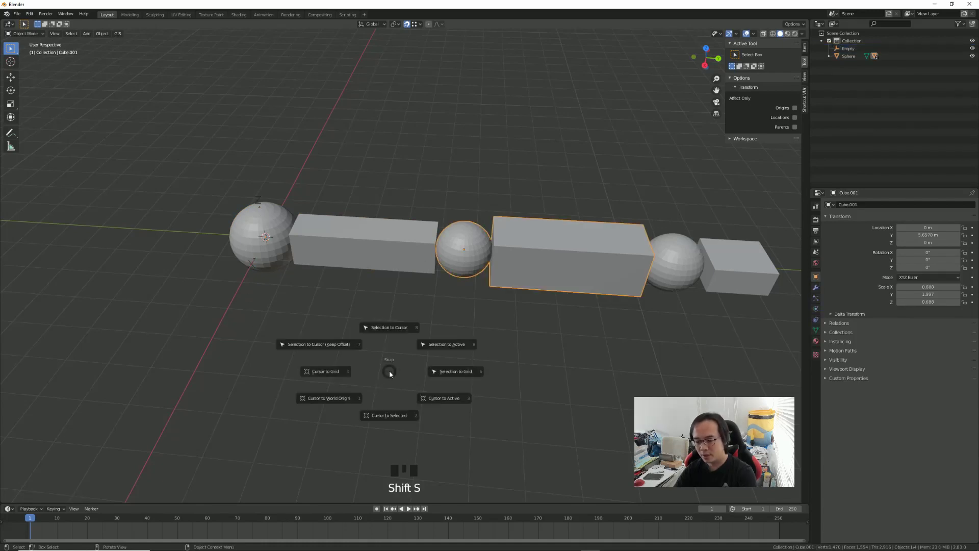
click(390, 415)
key(shift+a)
mouse_move(446, 359)
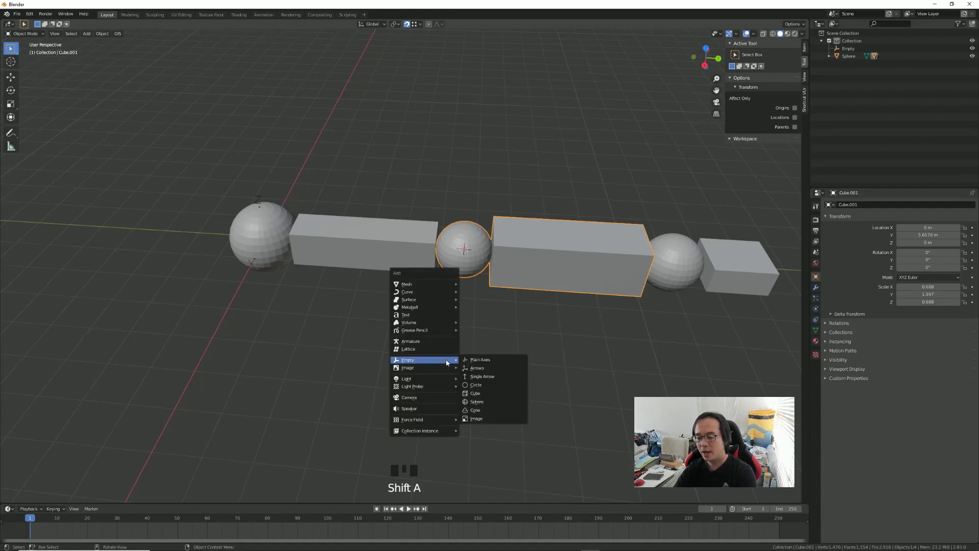
click(479, 368)
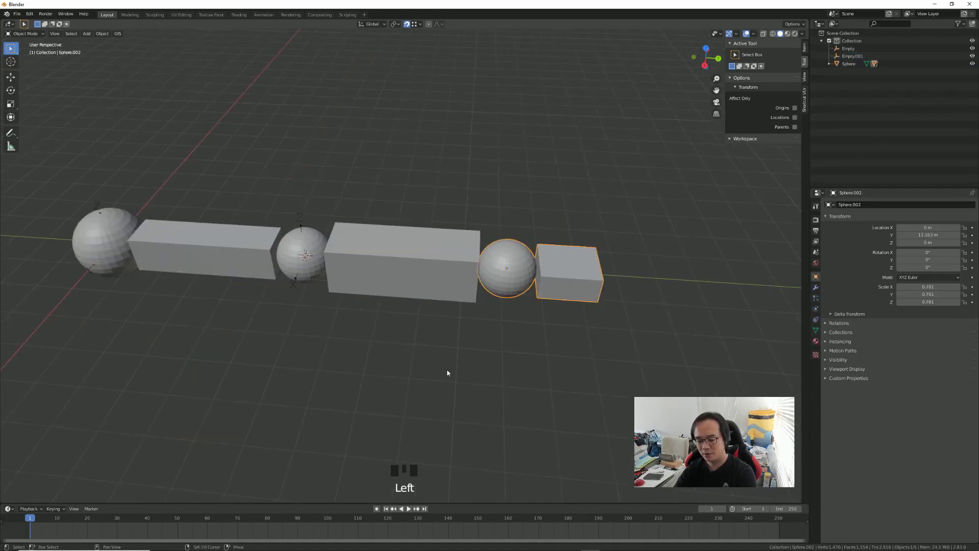
- Place the 3D cursor at the center of the third sphere and add an Arrows empty there
key(shift+s)
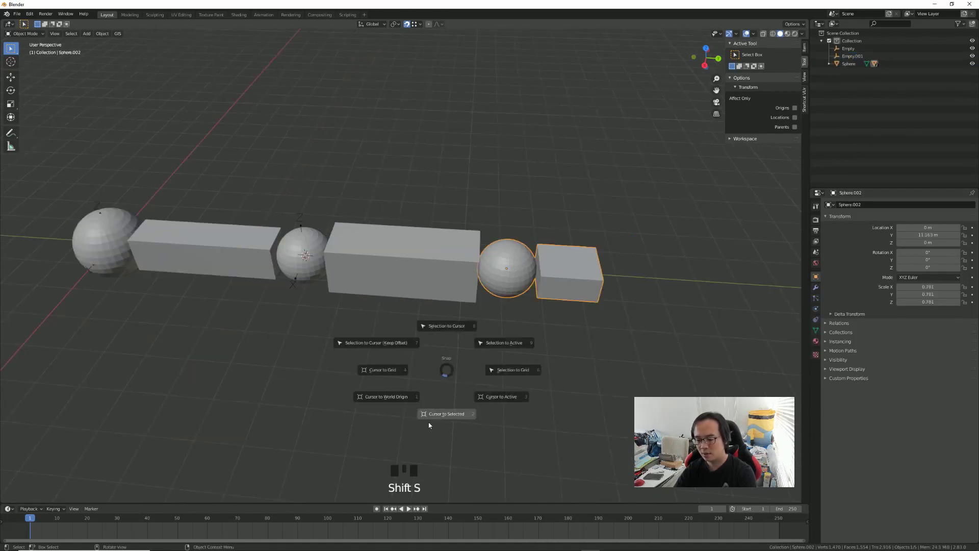
key(shift+a)
mouse_move(490, 343)
click(535, 350)
shift+middle_drag(510, 346, 429, 357)
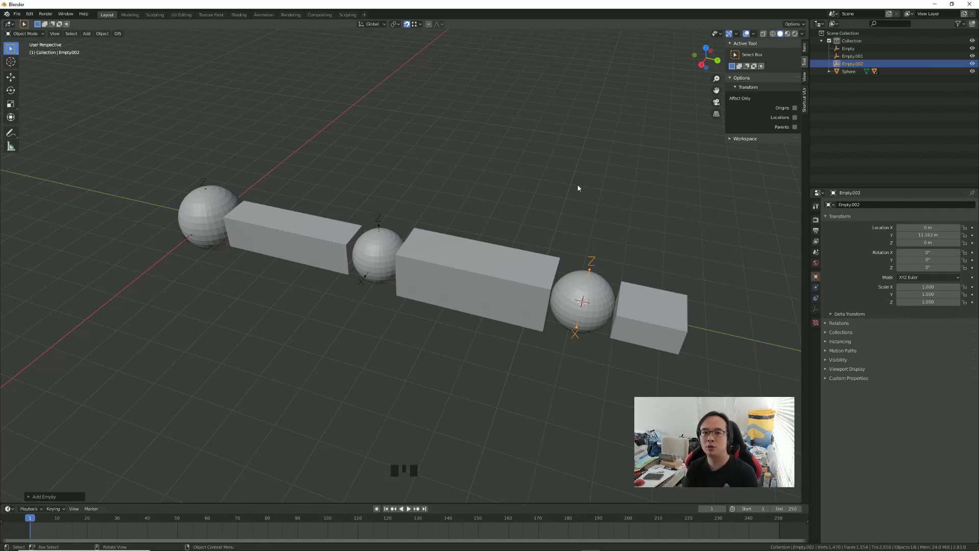
- Add a Bezier circle curve at the 3D cursor, around the third sphere
shift+middle_drag(548, 184, 454, 172)
middle_drag(575, 218, 568, 223)
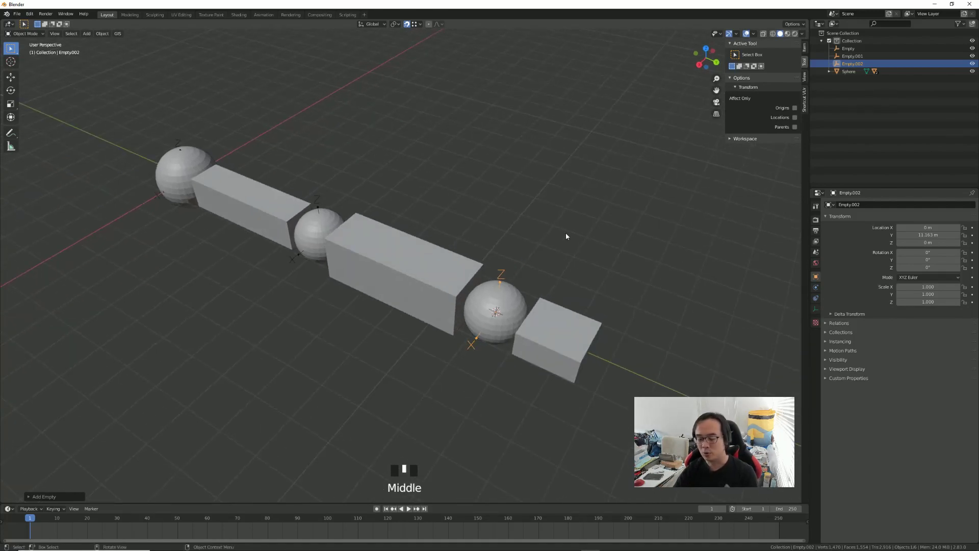
click(502, 298)
click(500, 283)
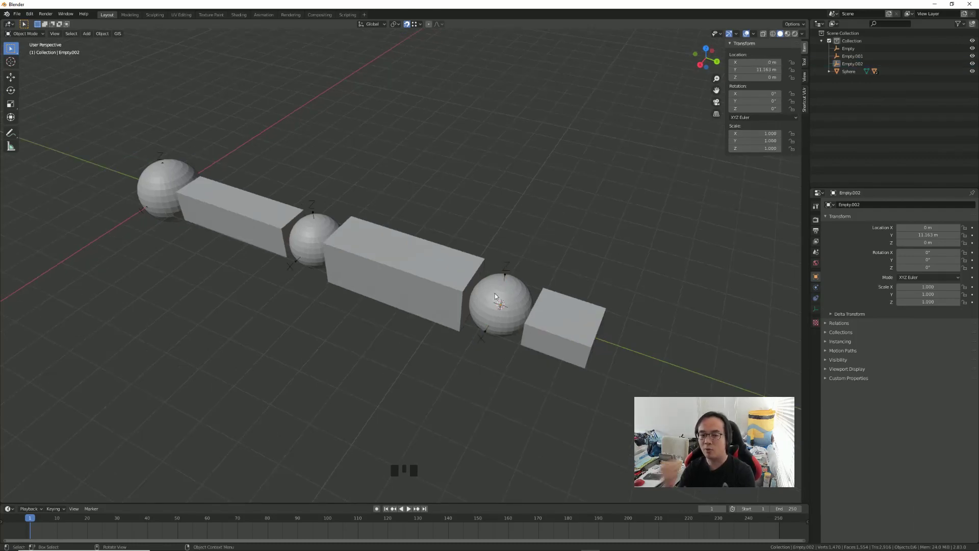
key(shift+a)
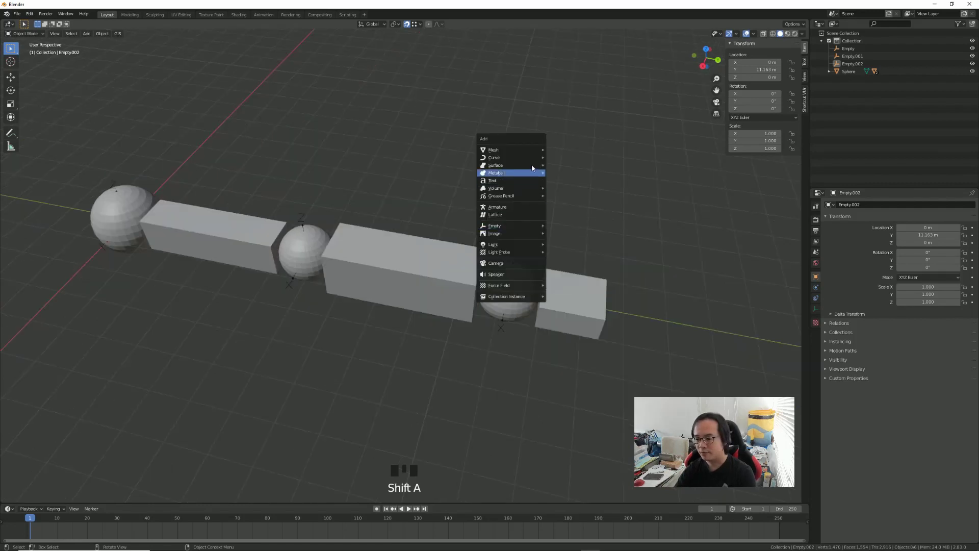
mouse_move(532, 161)
click(566, 164)
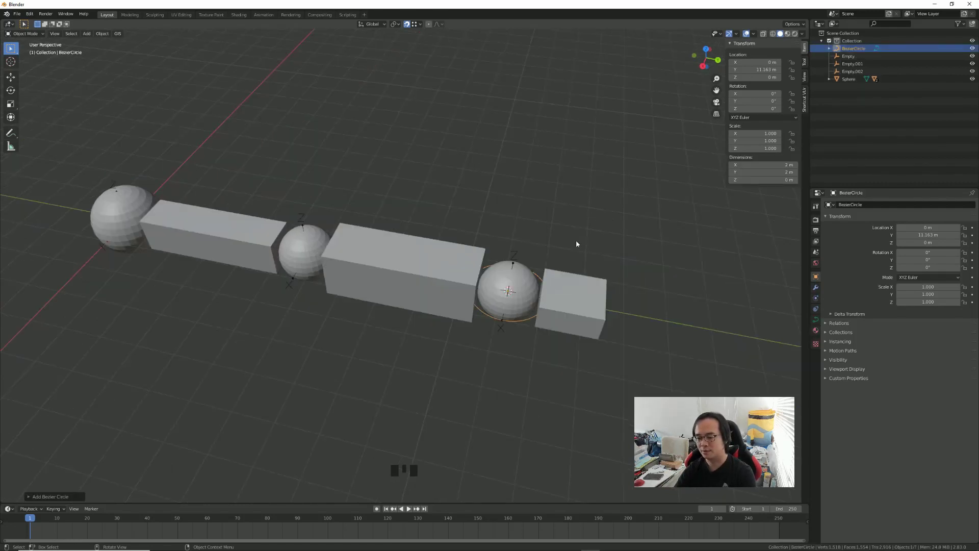
- Scale the Bezier circle around the third sphere to about 1.3 times its size in Edit Mode
key(Tab)
click(600, 224)
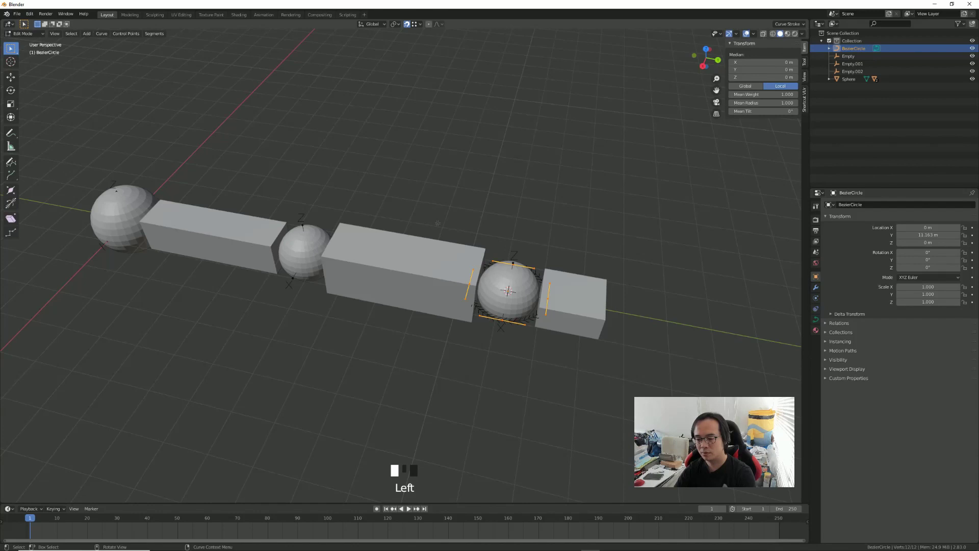
key(s)
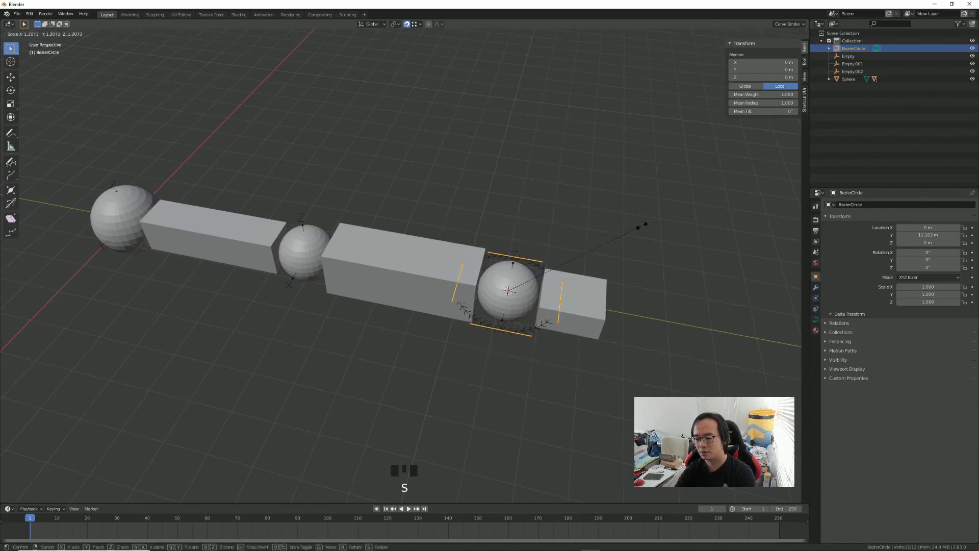
click(601, 264)
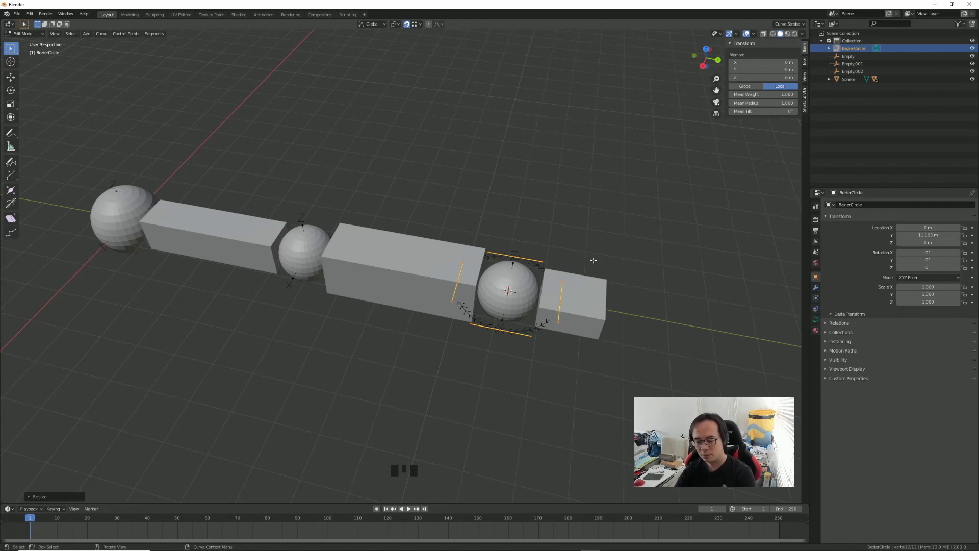
- Duplicate the ring in place within the curve and rotate the copy upright around the third sphere
key(shift+d)
right_click(642, 260)
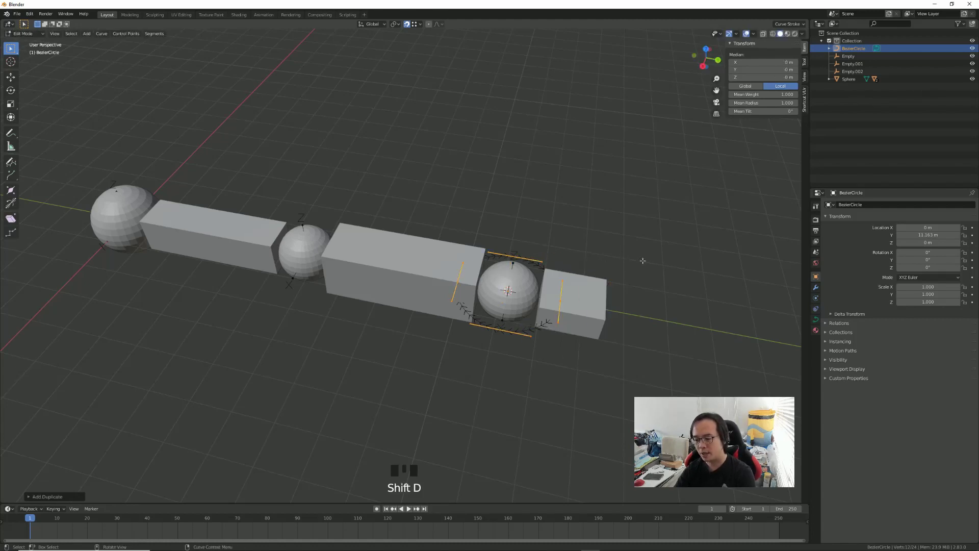
key(r)
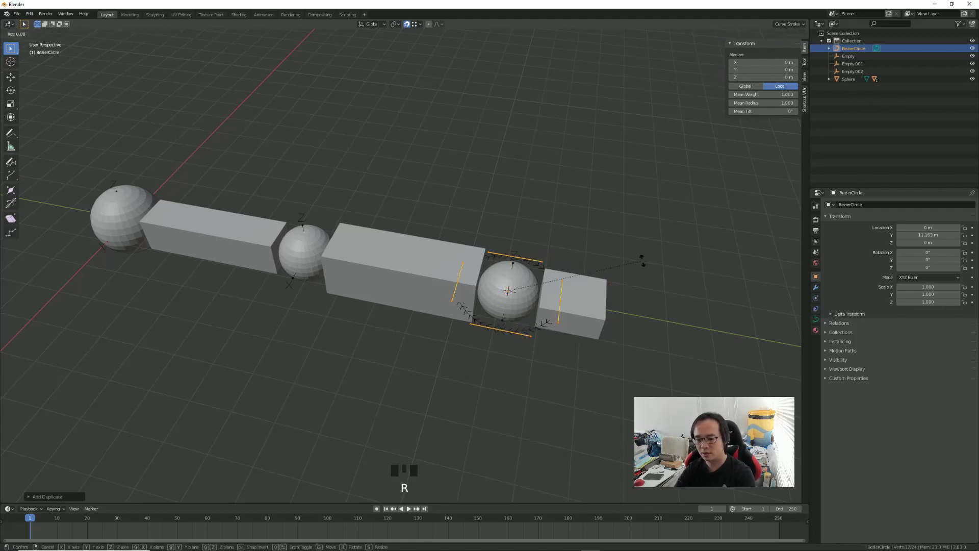
click(642, 260)
- Duplicate the upright ring in place, rotate the copy about the Z axis to cross it, and return to Object Mode
key(shift+d)
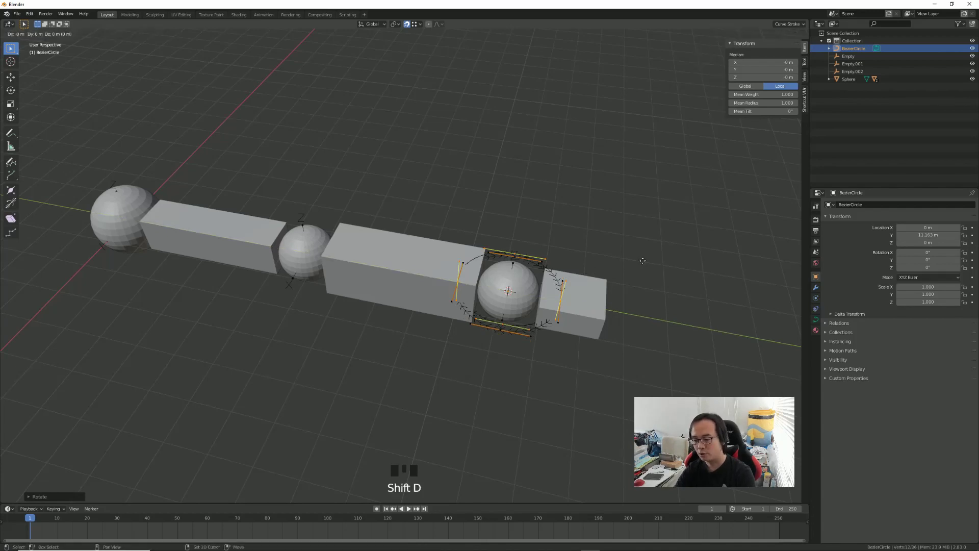
right_click(631, 255)
key(r)
key(z)
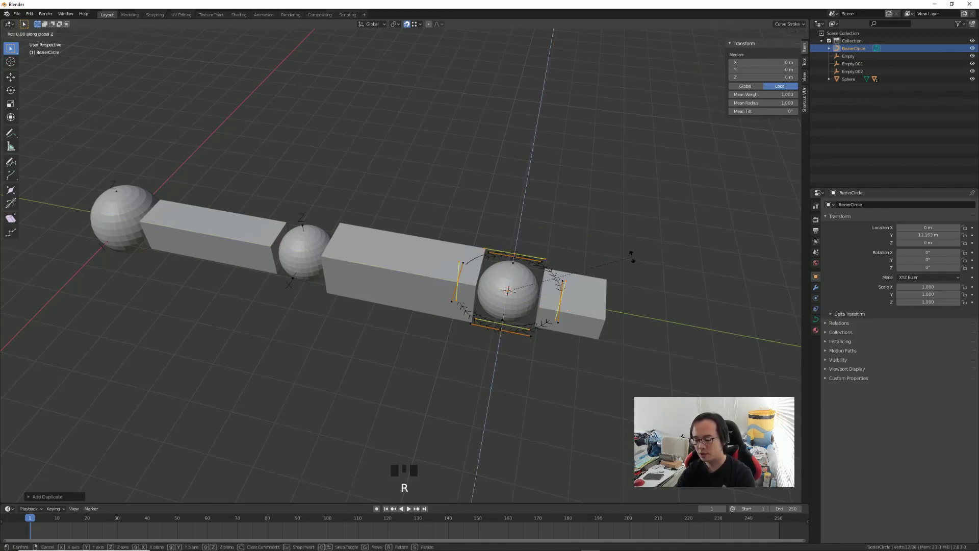
click(631, 255)
middle_drag(625, 258, 514, 292)
key(Tab)
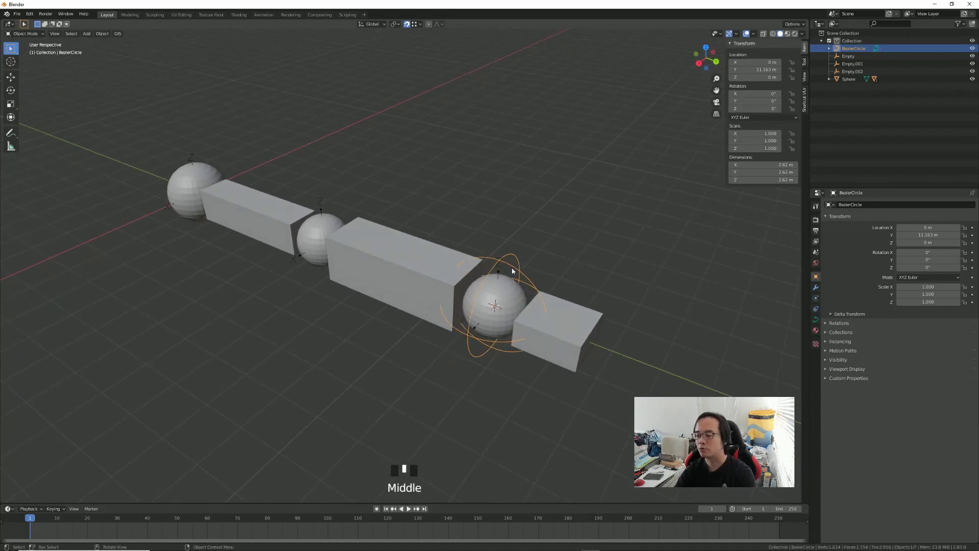
- Set the ring control curve's bevel depth to 0.05 m
click(816, 319)
click(839, 337)
click(918, 396)
text(0.05)
key(Return)
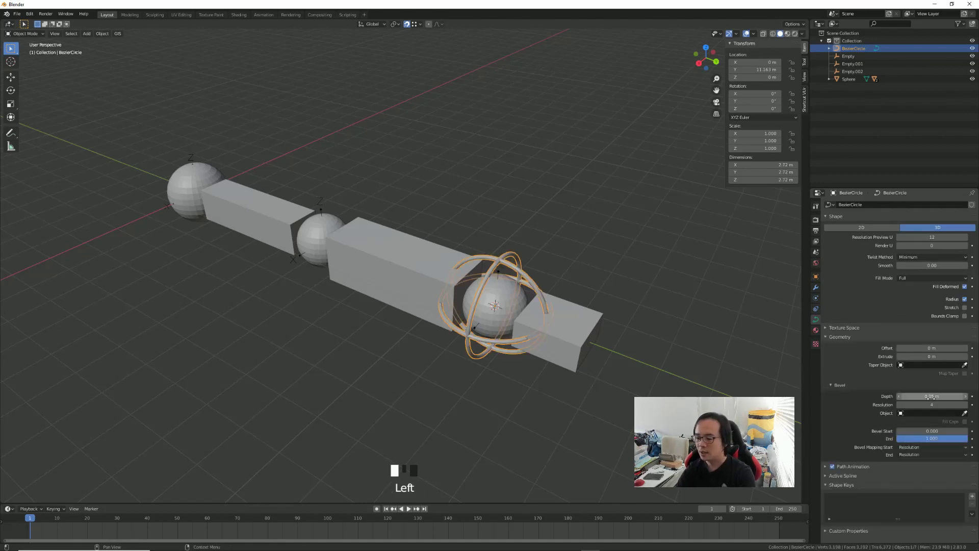
- Set the ring control's viewport display color to bright green
click(816, 277)
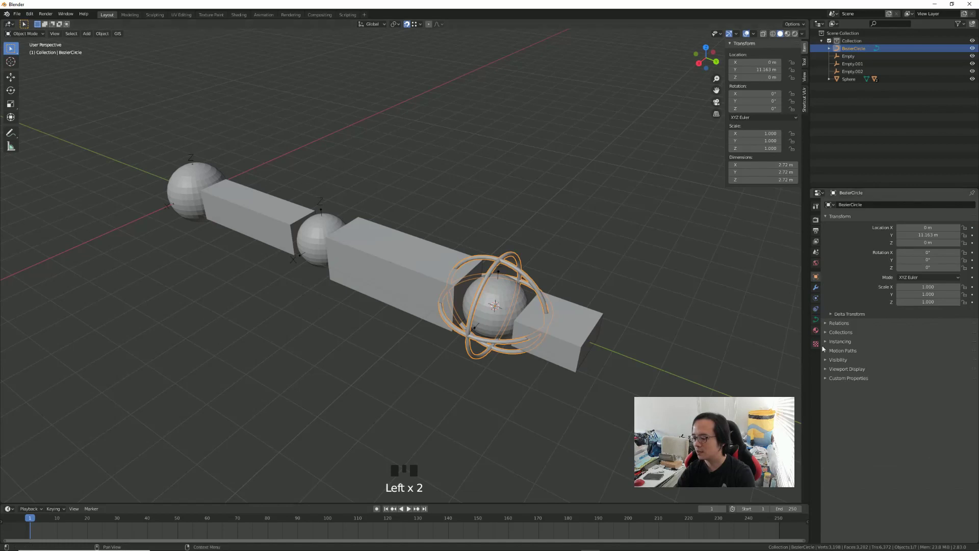
click(844, 369)
click(932, 407)
click(905, 346)
click(619, 147)
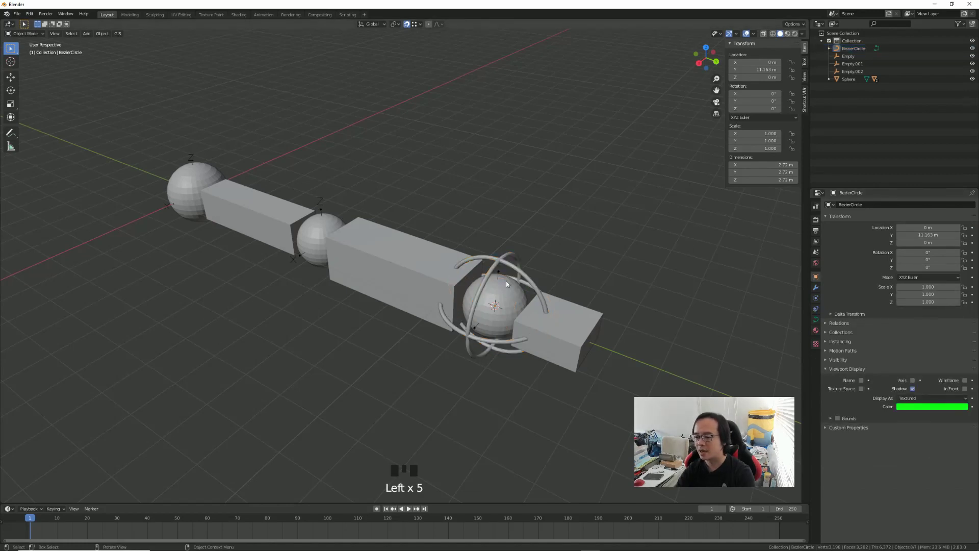
- Set the viewport's solid shading color mode to Object
click(516, 267)
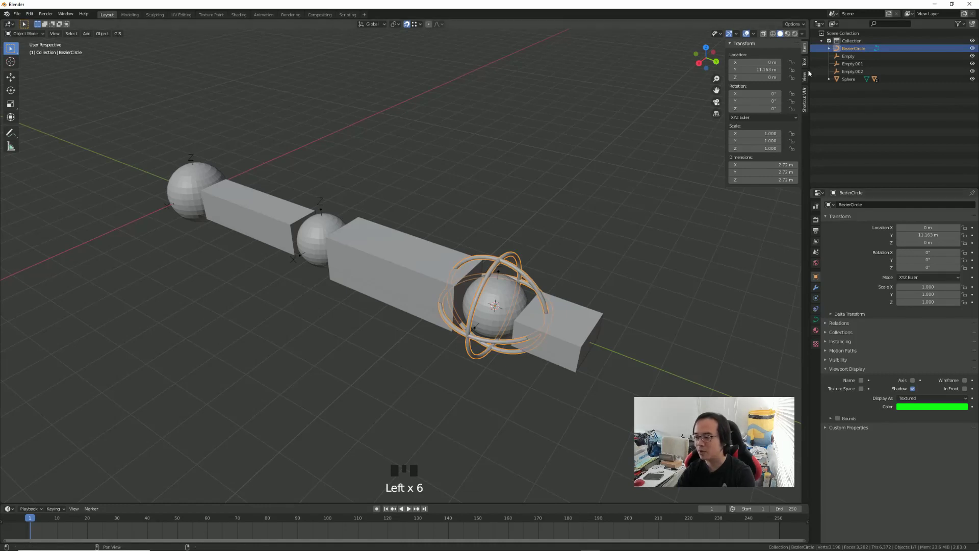
click(801, 34)
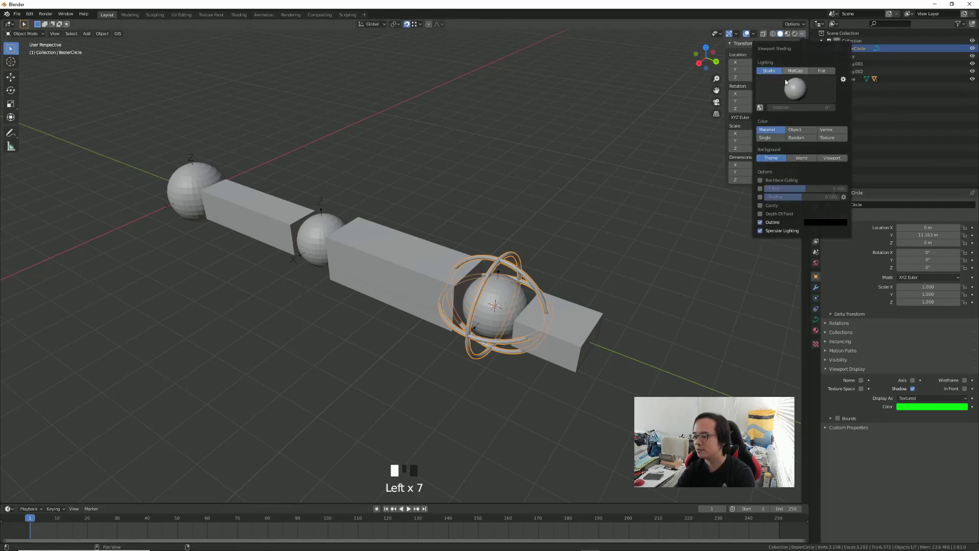
click(794, 130)
click(537, 250)
mouse_move(537, 250)
middle_down()
mouse_move(550, 227)
mouse_move(461, 208)
middle_up()
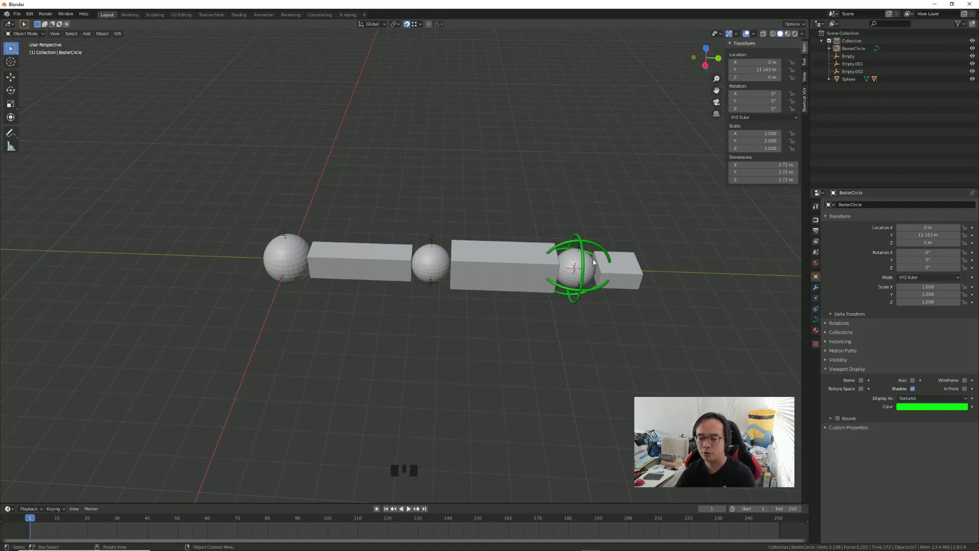
- Snap the 3D cursor to the origin of the first arm segment, at the largest sphere
click(327, 247)
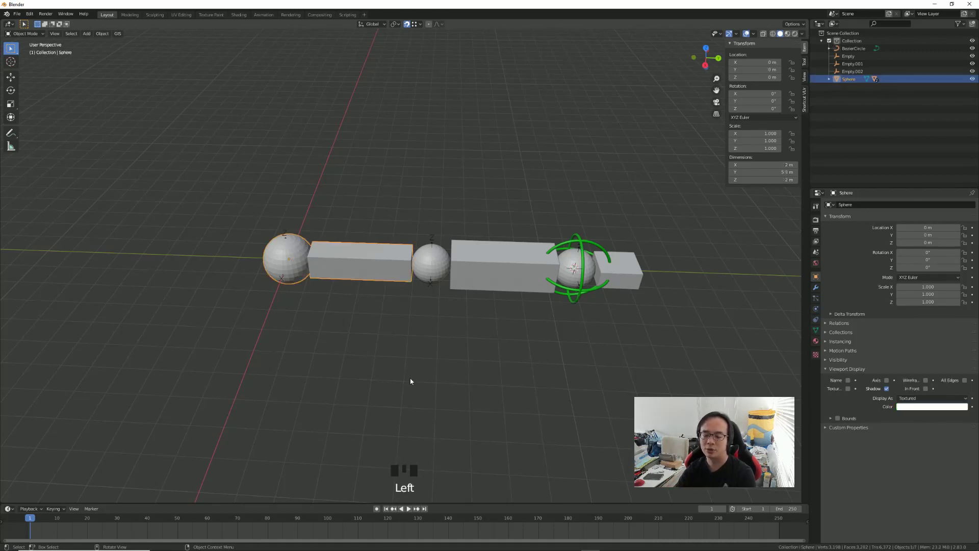
key(shift+s)
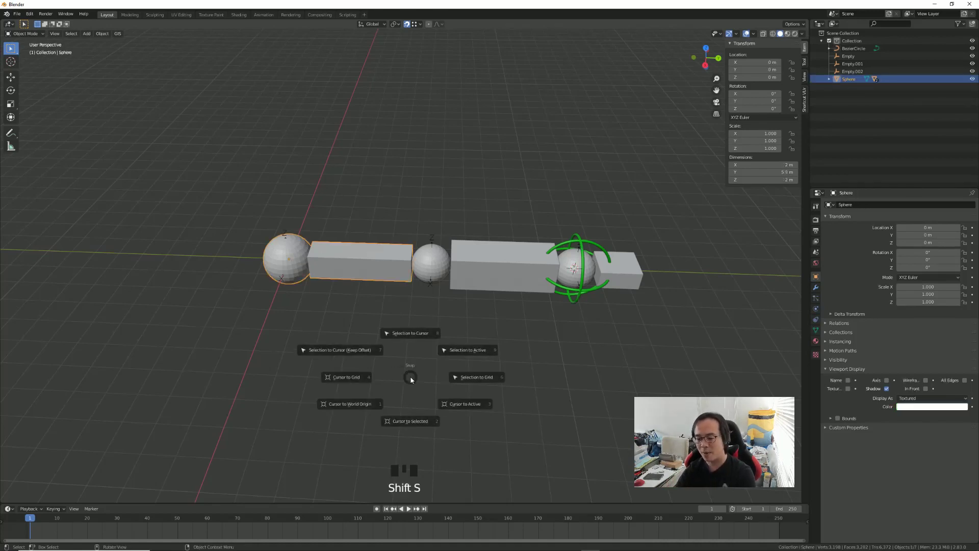
click(412, 422)
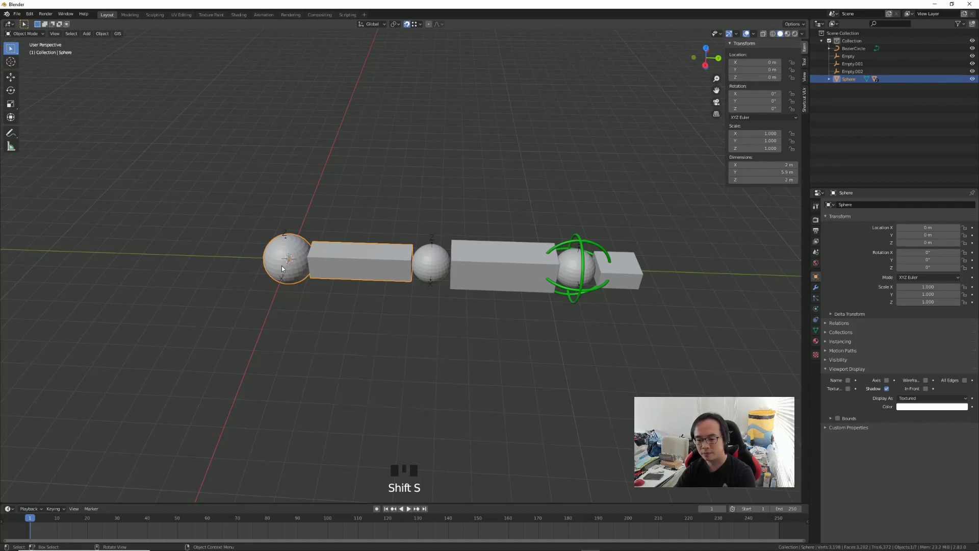
- Duplicate the green ring control in place and snap the copy to the 3D cursor at the largest sphere
click(575, 301)
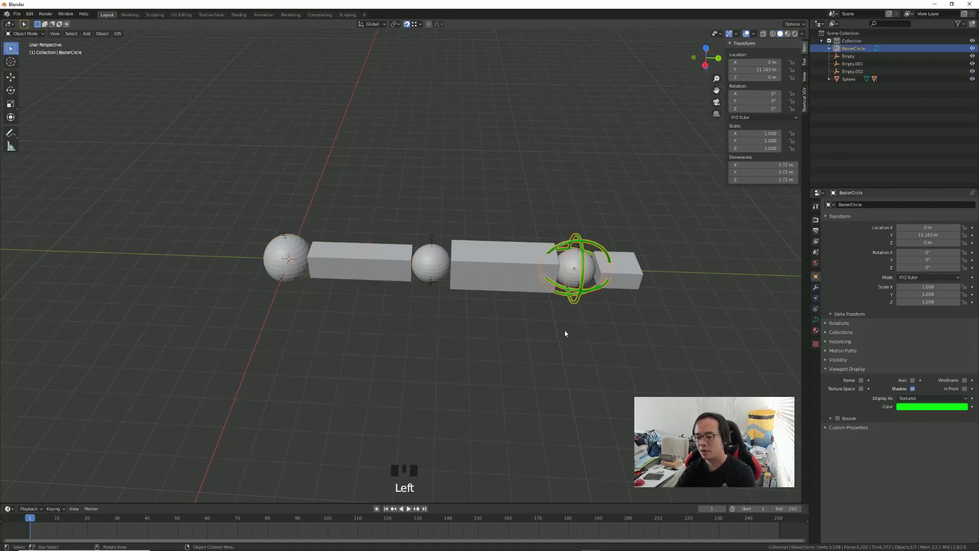
key(shift+d)
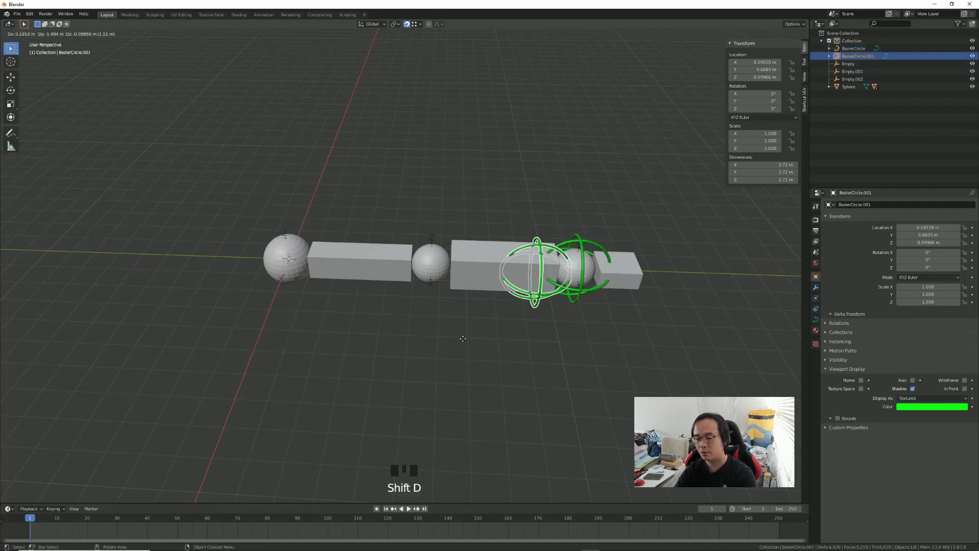
right_click(509, 358)
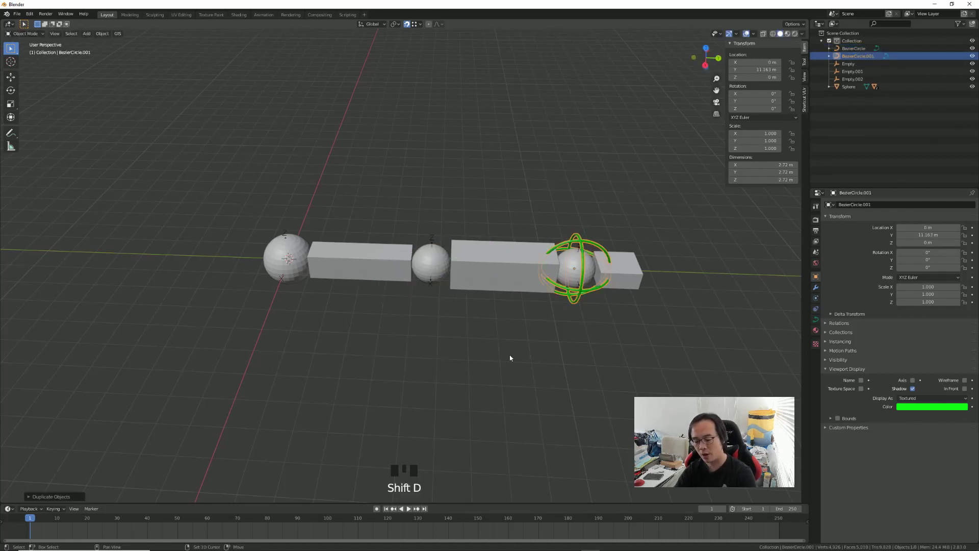
key(shift+s)
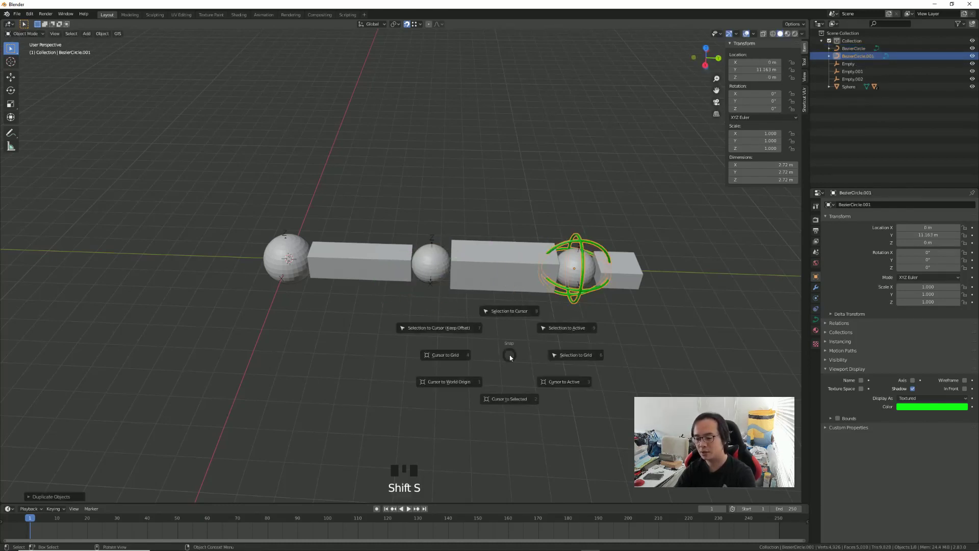
click(509, 315)
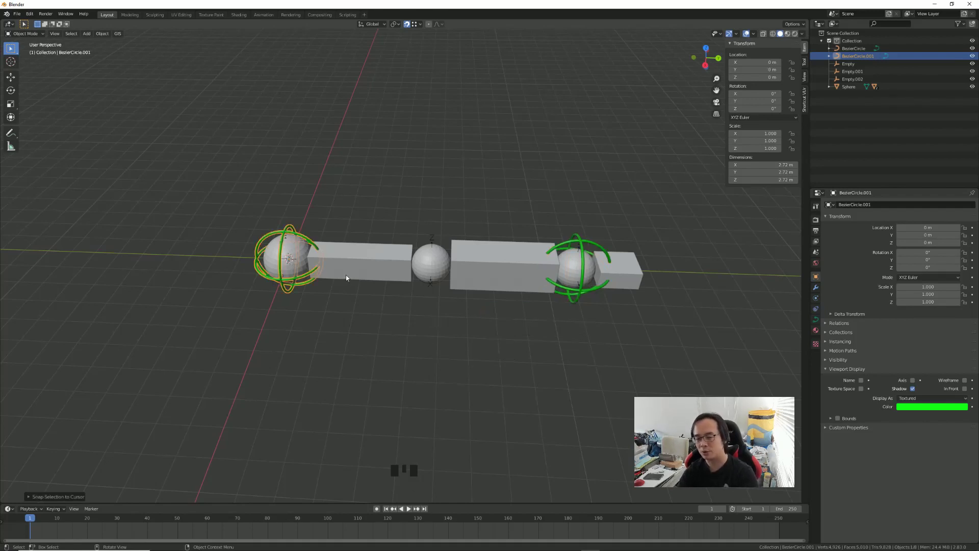
- Snap the 3D cursor to the second sphere's center and add a Bezier circle curve there
middle_drag(365, 294, 442, 345)
click(438, 286)
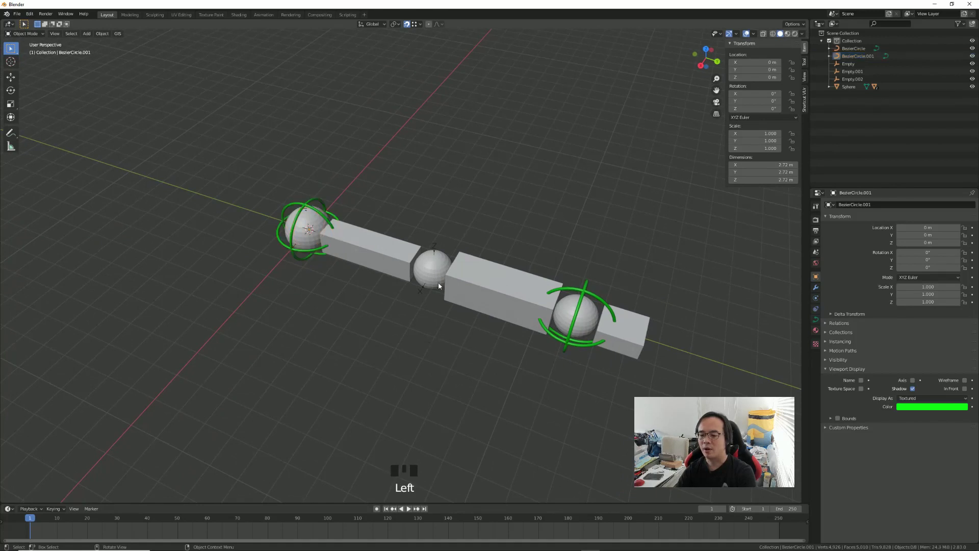
middle_drag(432, 276, 428, 323)
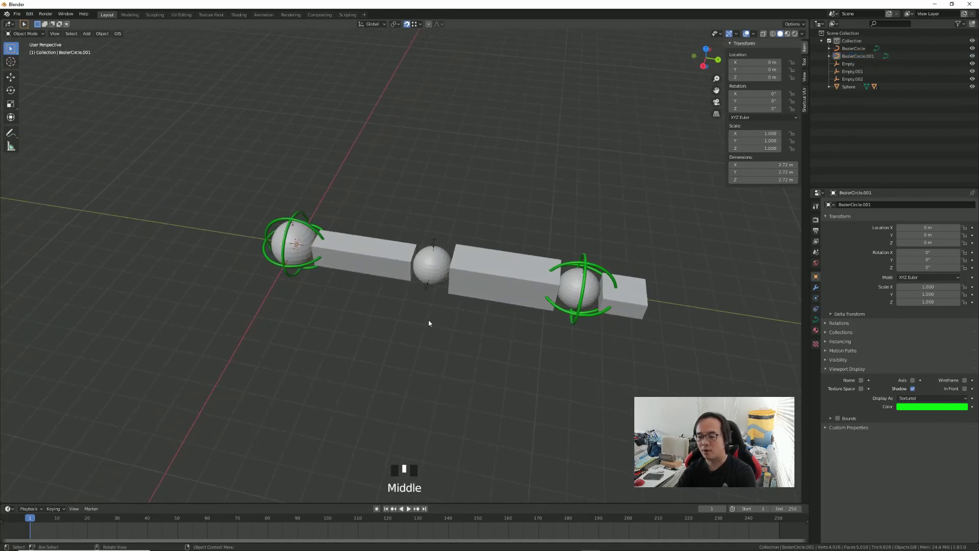
click(434, 275)
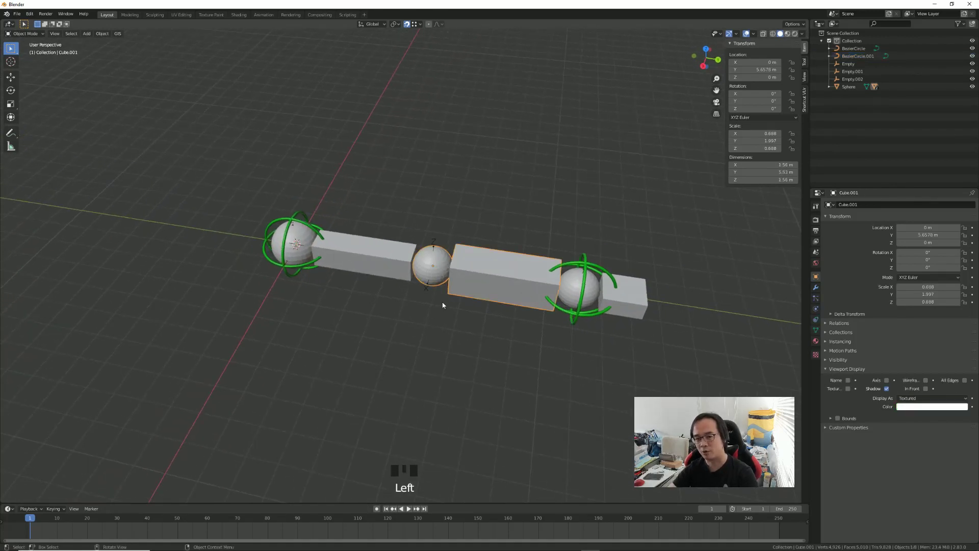
key(shift+s)
click(426, 337)
key(shift+a)
click(457, 306)
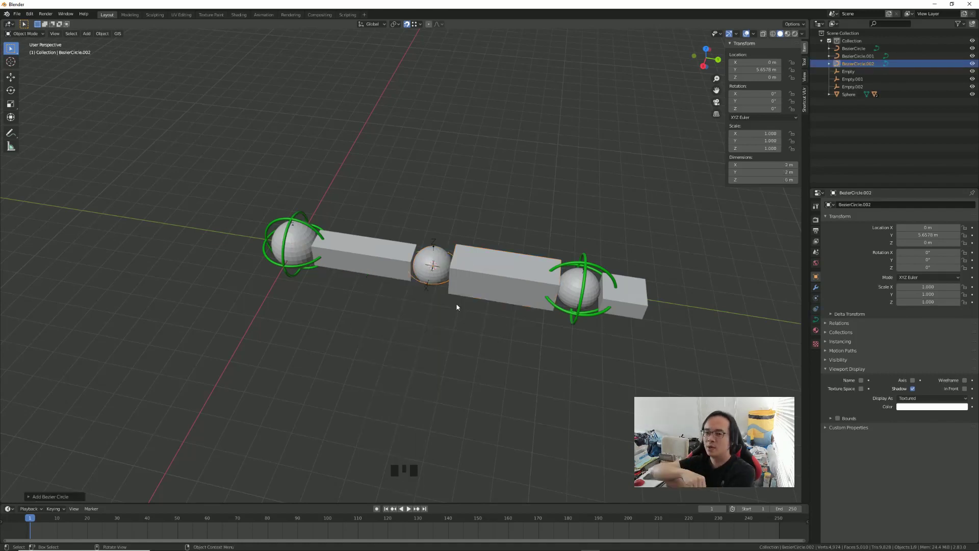
- Scale up the new Bezier circle in Edit Mode so it surrounds the second sphere
key(Tab)
key(s)
click(588, 381)
key(Tab)
- Thicken the second joint's circle with a bevel and give it a viewport display color
click(816, 320)
click(815, 277)
click(931, 406)
- Switch the viewport to wireframe and hide the three mesh arm segments, leaving the curves and empties
mouse_move(525, 353)
middle_down()
mouse_move(491, 353)
mouse_move(539, 375)
mouse_move(558, 314)
middle_up()
key(shift+z)
click(558, 314)
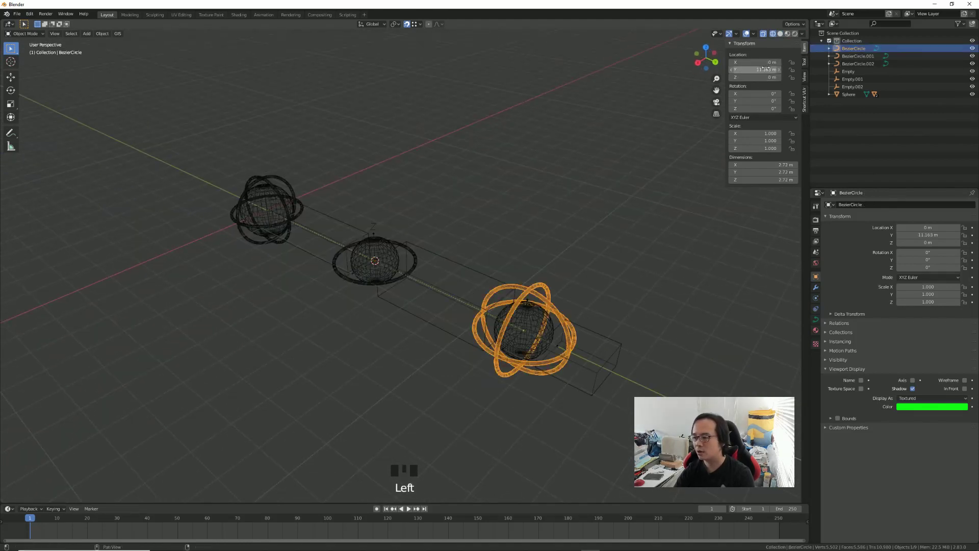
click(589, 331)
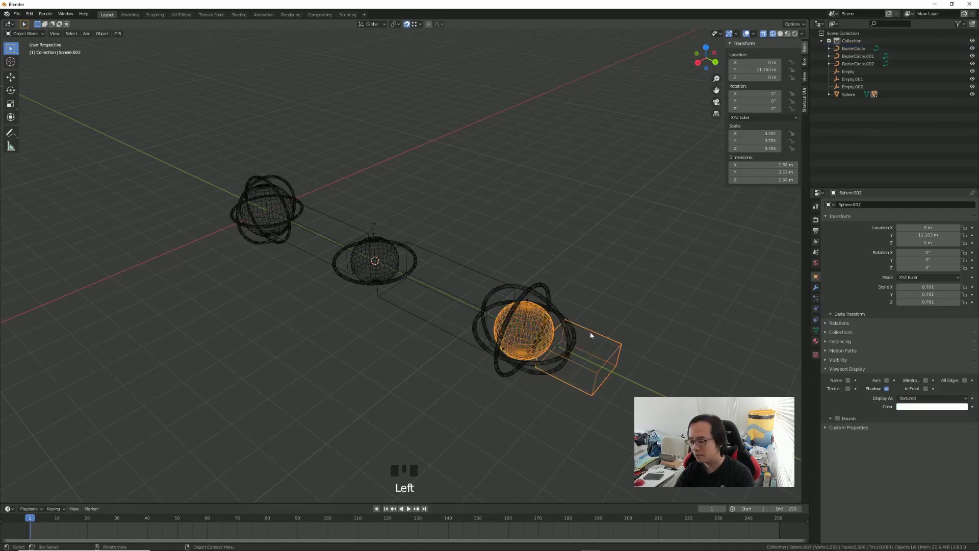
ctrl+click(409, 315)
ctrl+click(308, 251)
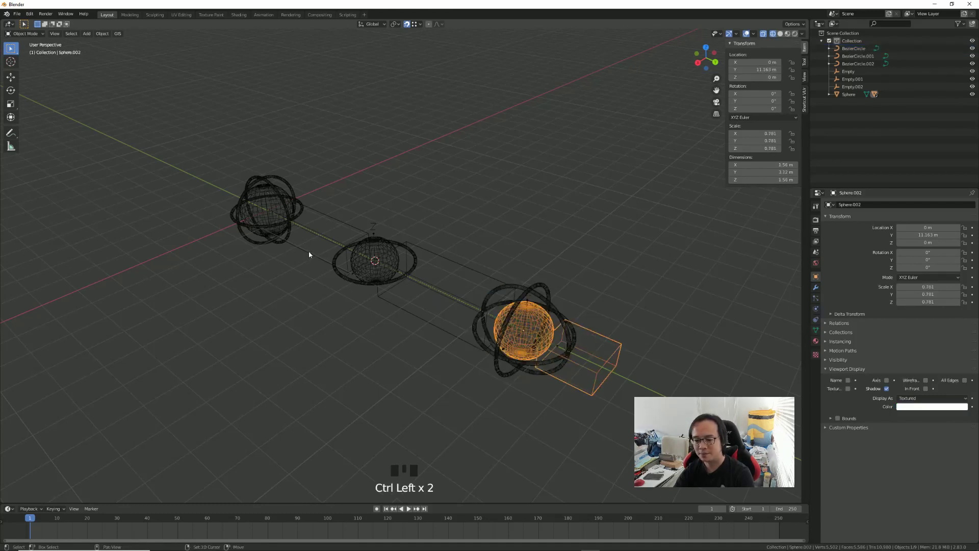
middle_drag(308, 250, 558, 244)
- Parent the third joint's ring control to its Arrows empty using Object (Without Inverse)
click(568, 316)
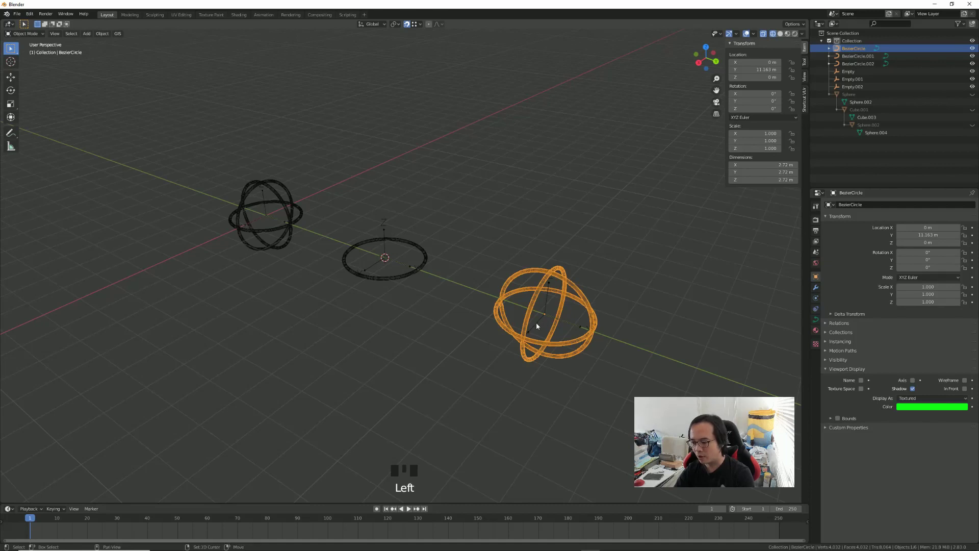
shift+click(537, 322)
click(571, 302)
click(576, 302)
click(579, 295)
click(566, 301)
shift+click(541, 308)
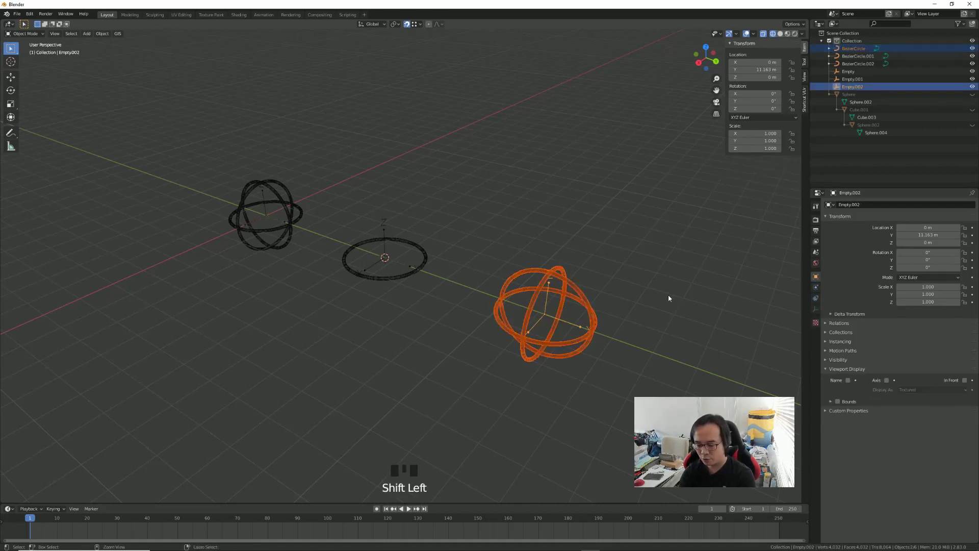
key(ctrl+p)
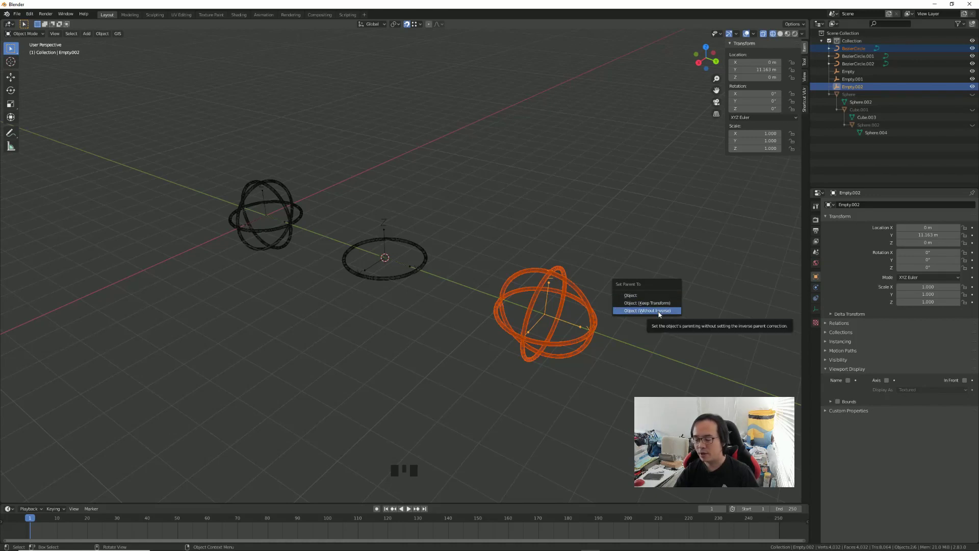
click(658, 311)
- Test the third joint's parenting by moving its empty away, rotating it, and selecting the ring control to check its transforms
click(551, 301)
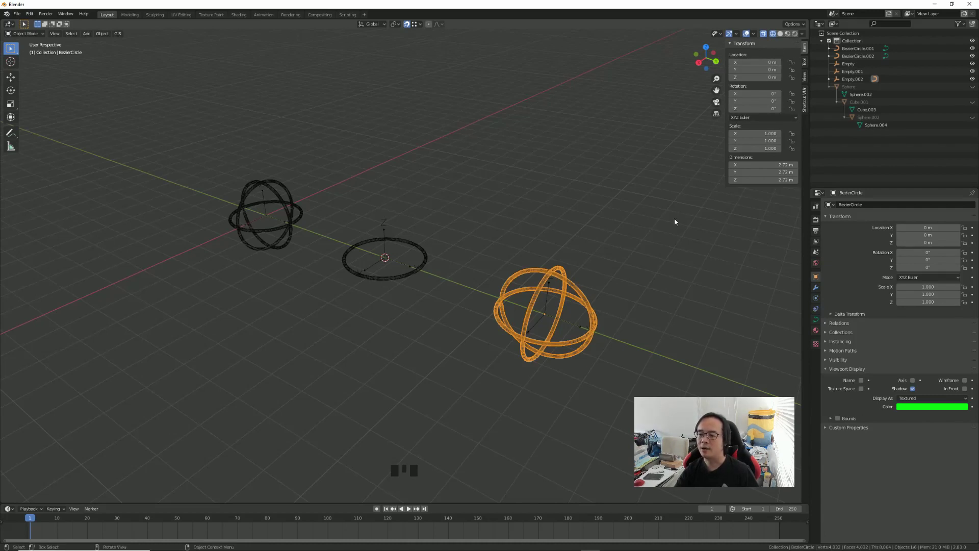
click(686, 231)
click(538, 321)
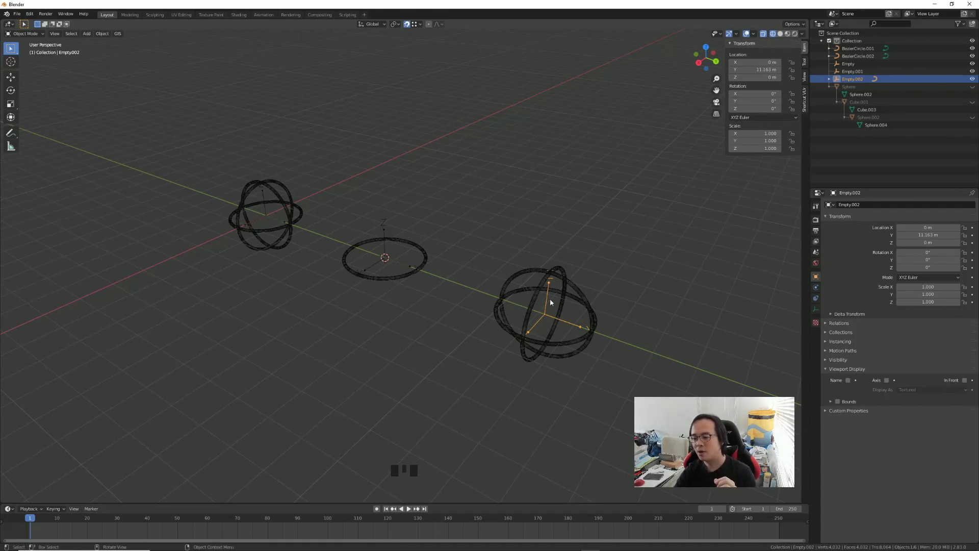
key(g)
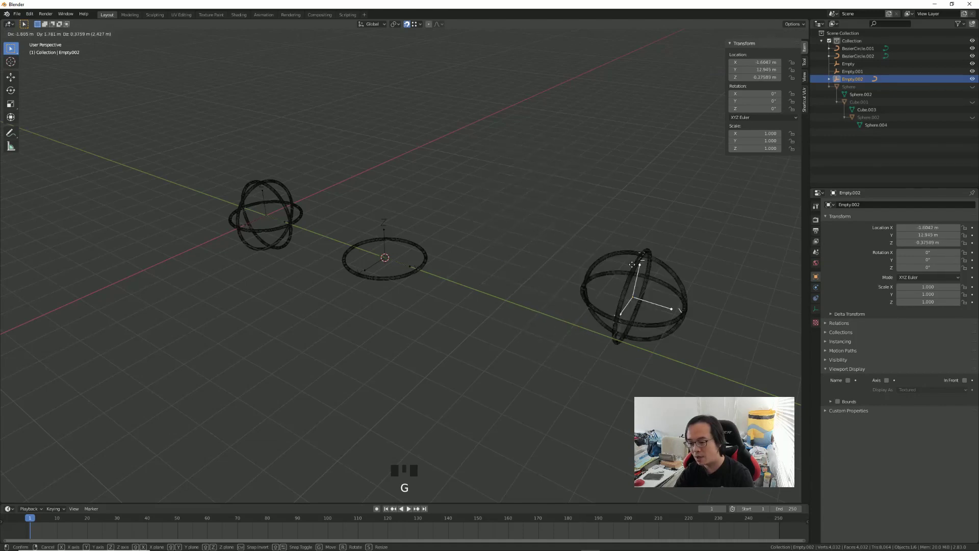
click(518, 151)
key(r)
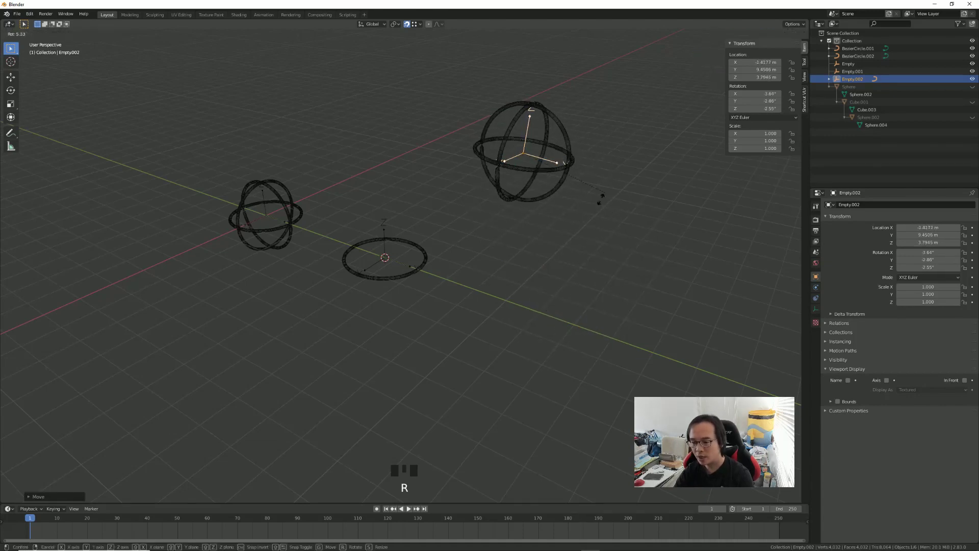
click(542, 265)
click(542, 191)
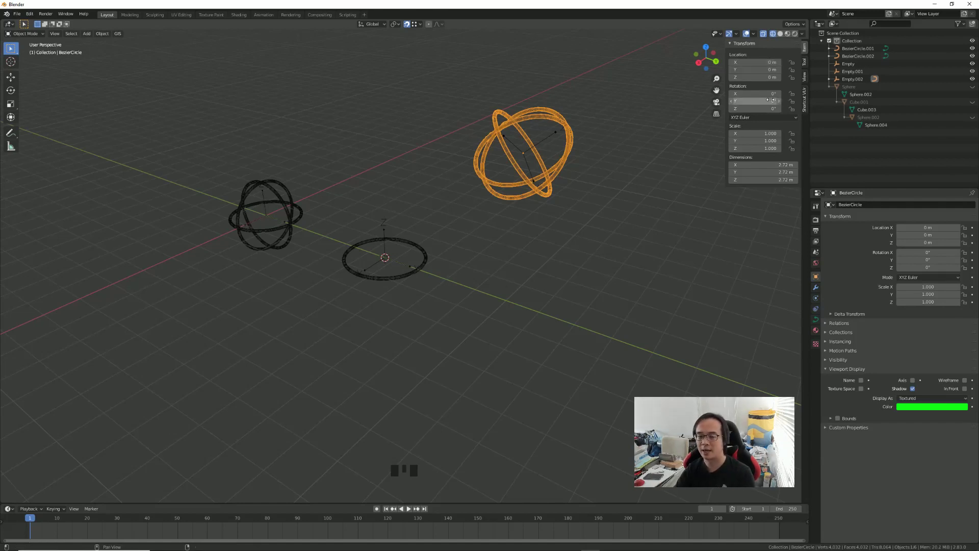
- Undo the test move and rotation of the third joint's empty
key(ctrl+z)
key(ctrl+z)
key(ctrl+z)
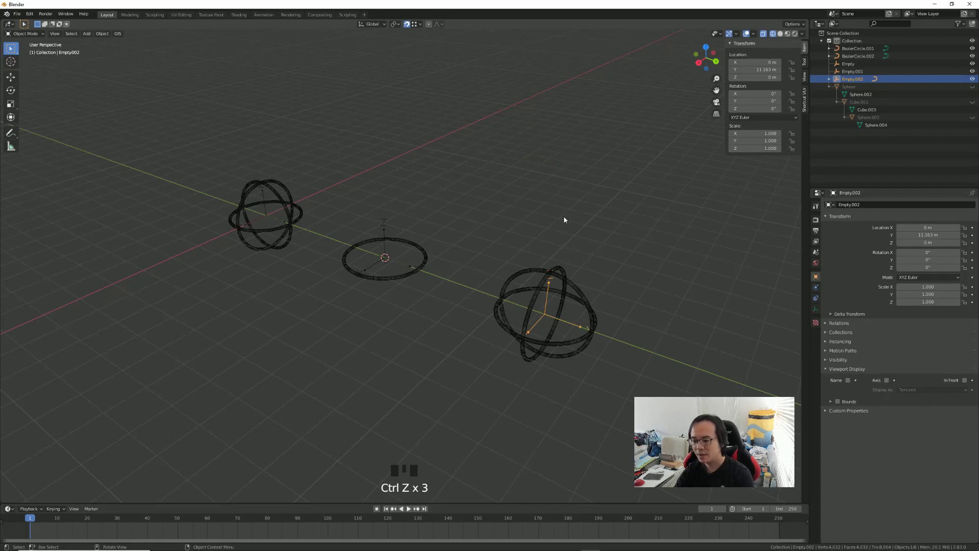
- Parent the second joint's ring control to its Arrows empty using Object (Without Inverse)
click(419, 272)
shift+click(526, 308)
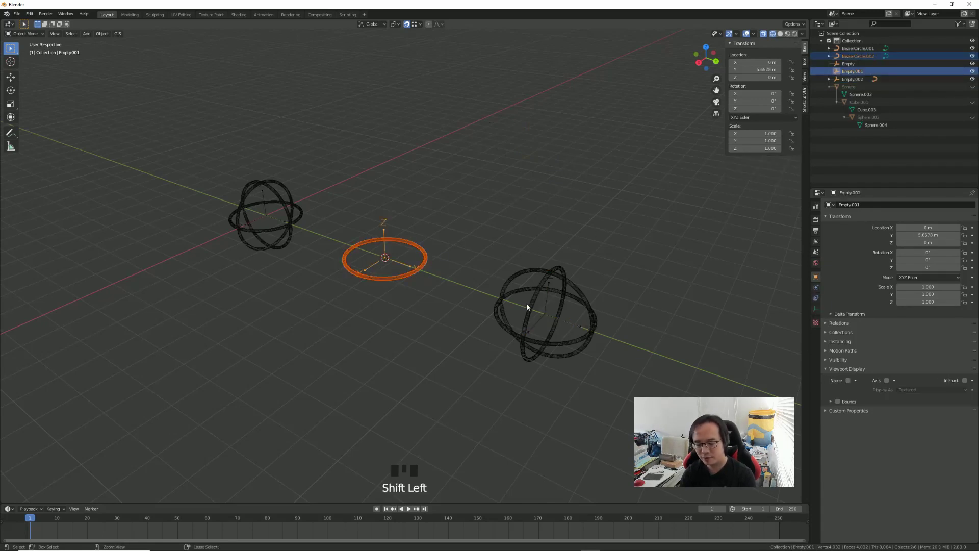
key(ctrl+p)
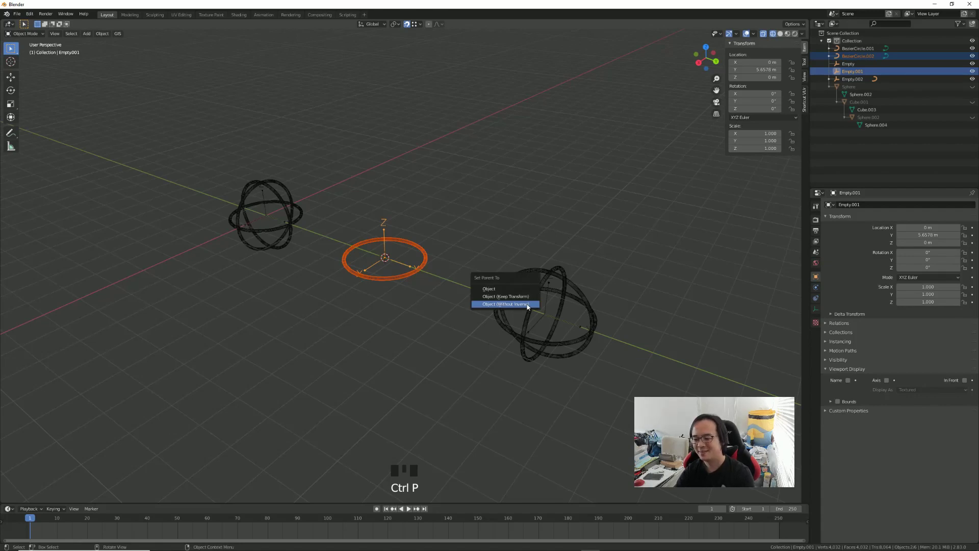
click(527, 303)
- Parent the first joint's ring control to its Arrows empty using the same without-inverse parenting
click(295, 245)
shift+click(265, 214)
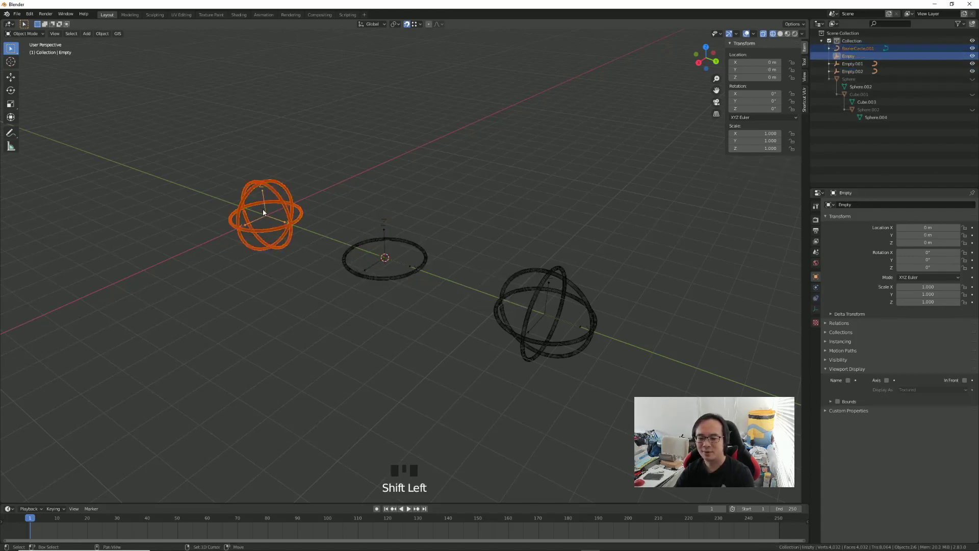
key(ctrl+p)
click(263, 210)
click(286, 275)
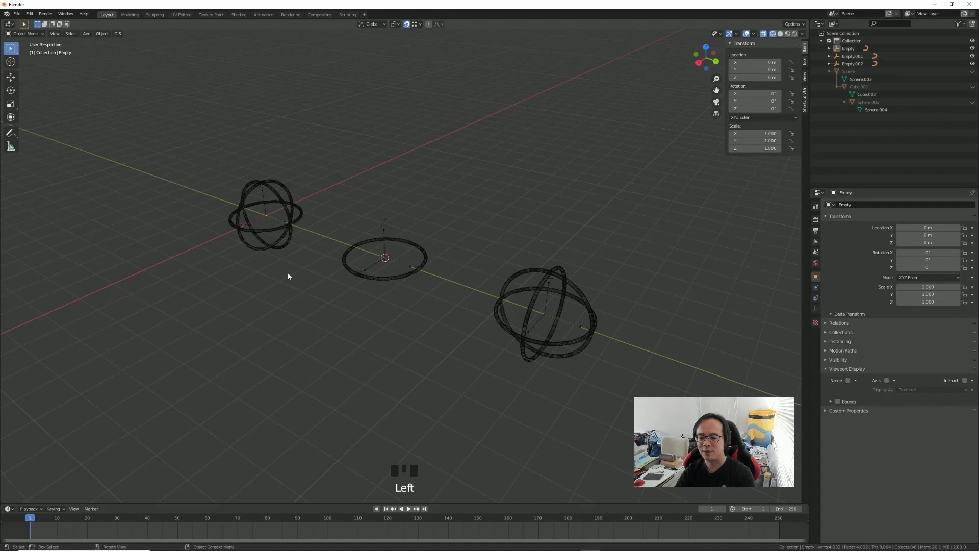
- Select the three ring controls one after another and examine their location and rotation values
click(289, 246)
middle_drag(289, 246, 334, 300)
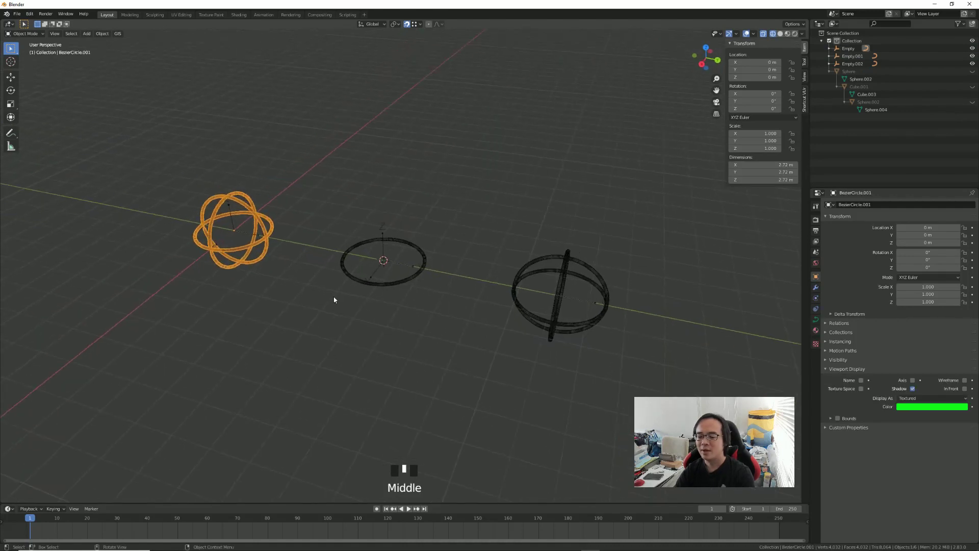
click(392, 283)
click(565, 265)
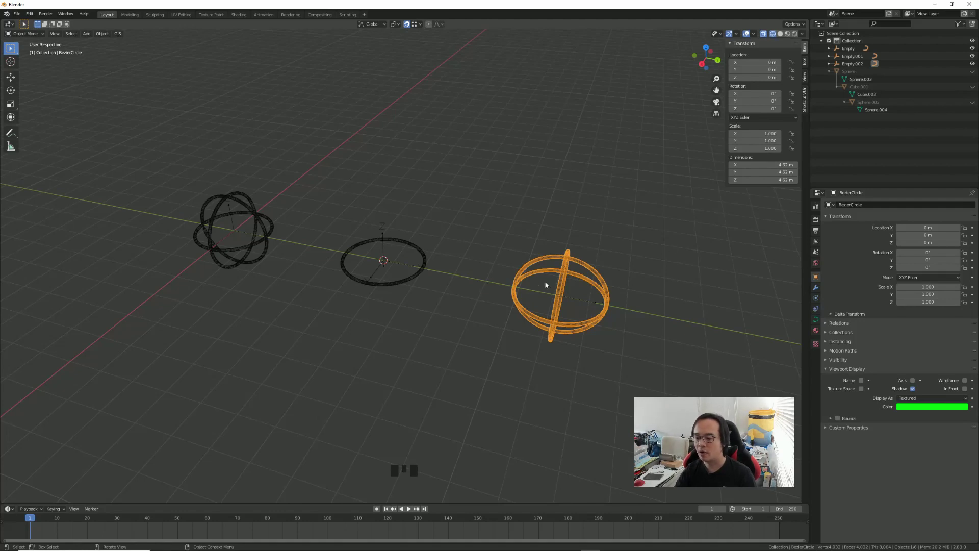
middle_drag(544, 285, 530, 303)
click(386, 318)
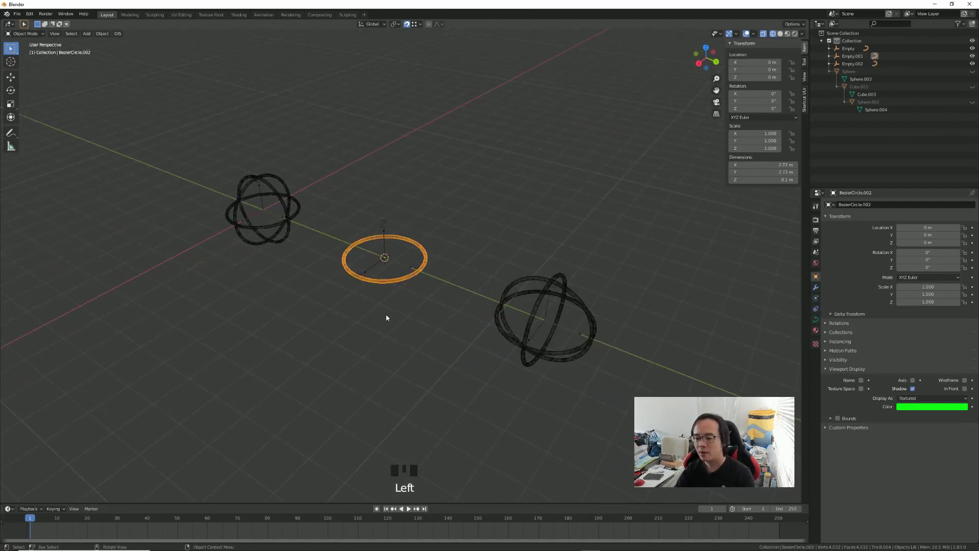
middle_drag(386, 318, 432, 314)
click(511, 323)
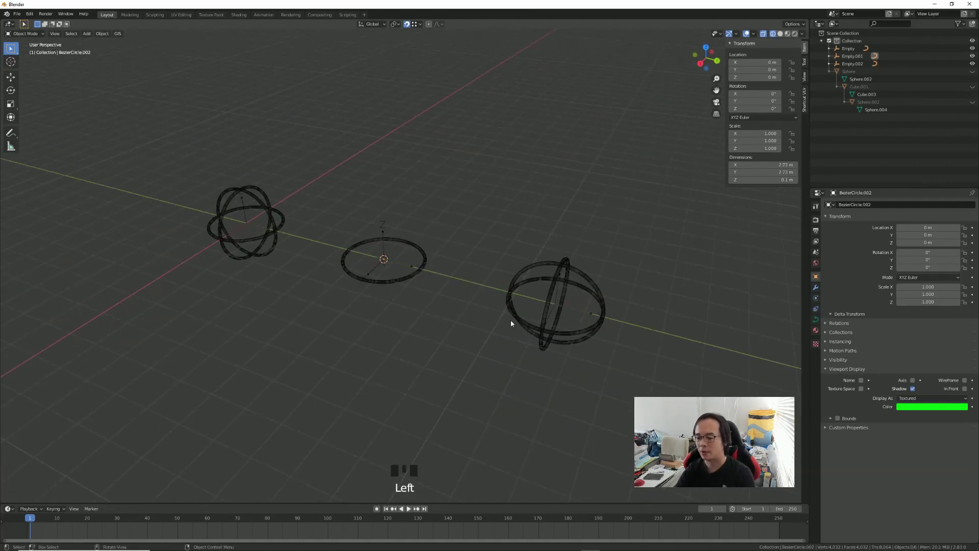
- Parent the third joint's empty to the second joint's ring control using Object
click(575, 313)
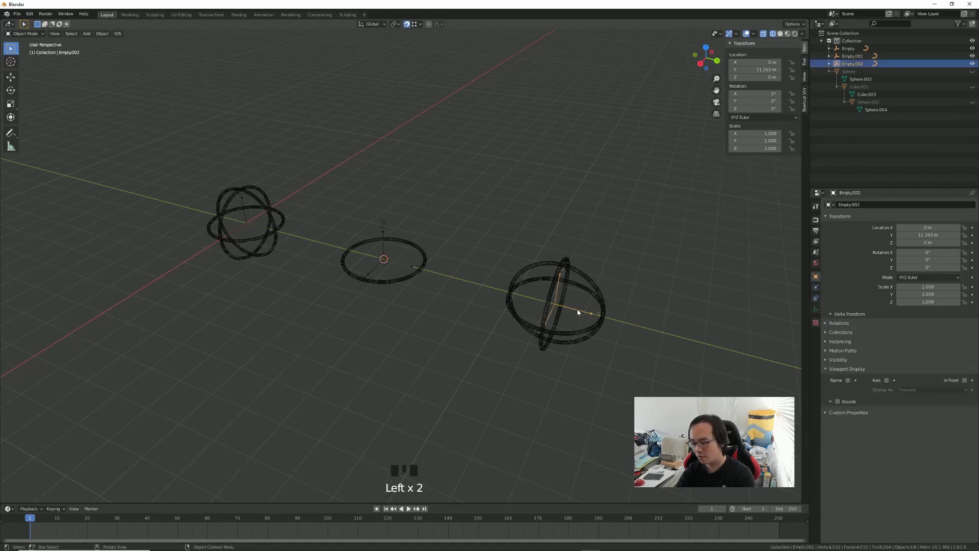
shift+click(414, 282)
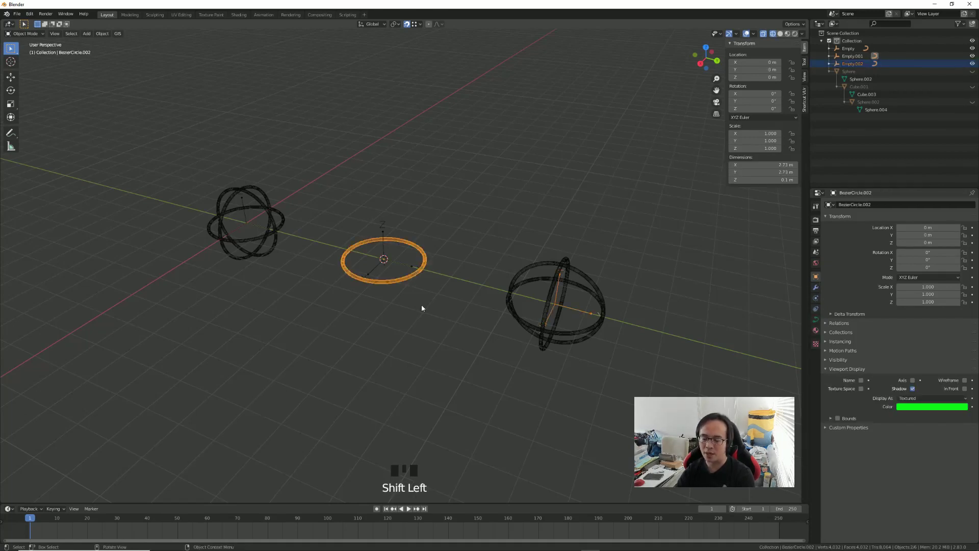
key(ctrl+p)
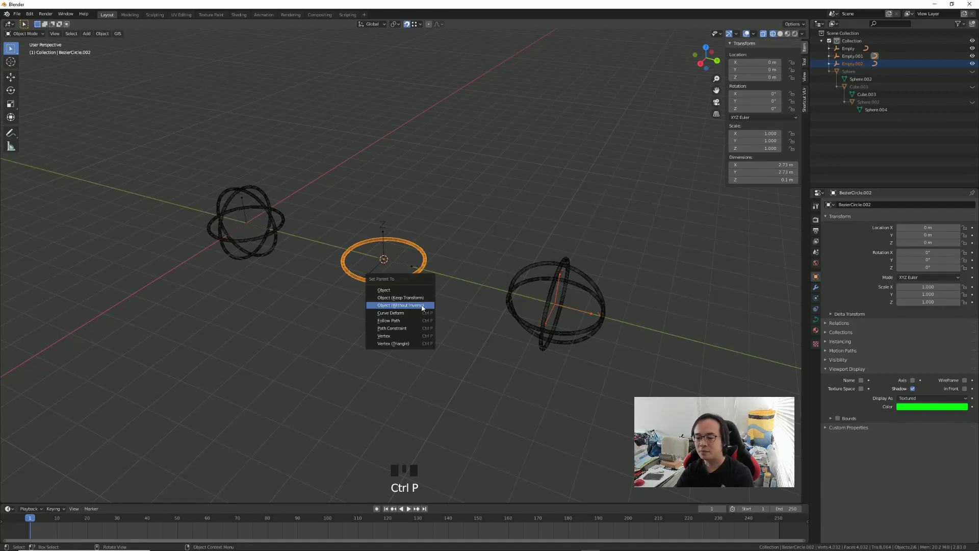
click(416, 292)
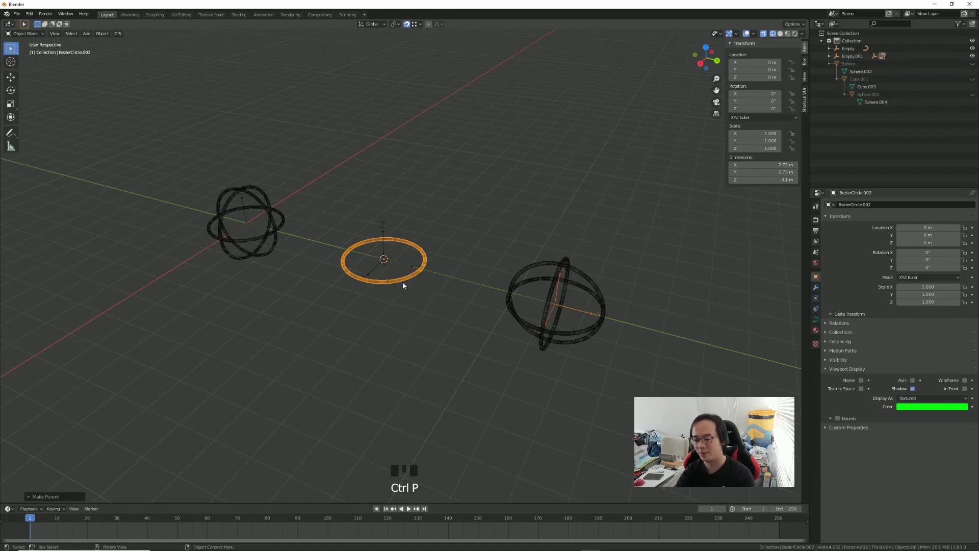
- Parent the second joint's empty to the first joint's ring control
click(267, 247)
shift+click(280, 248)
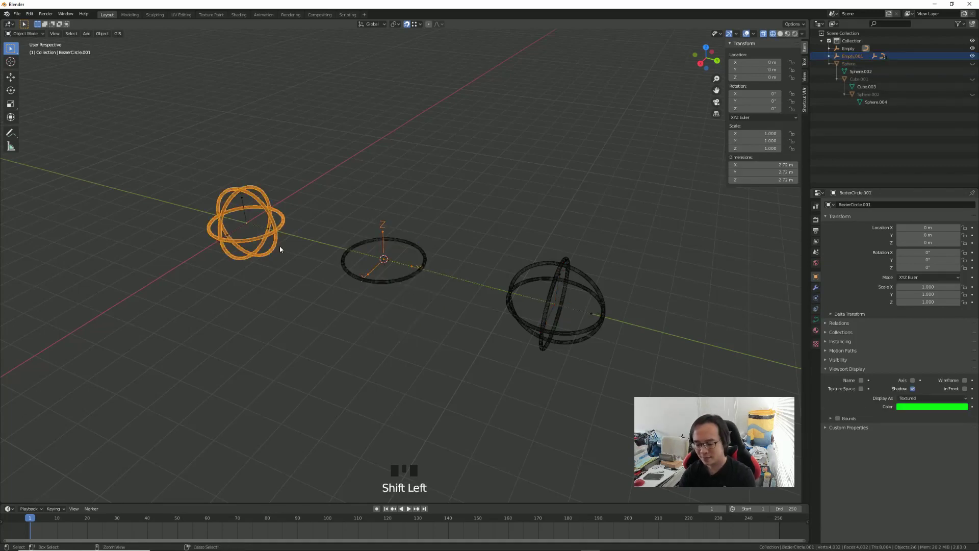
key(ctrl+p)
click(280, 249)
- Test the control hierarchy by freely rotating the first, second and third joints' ring controls in turn
key(r)
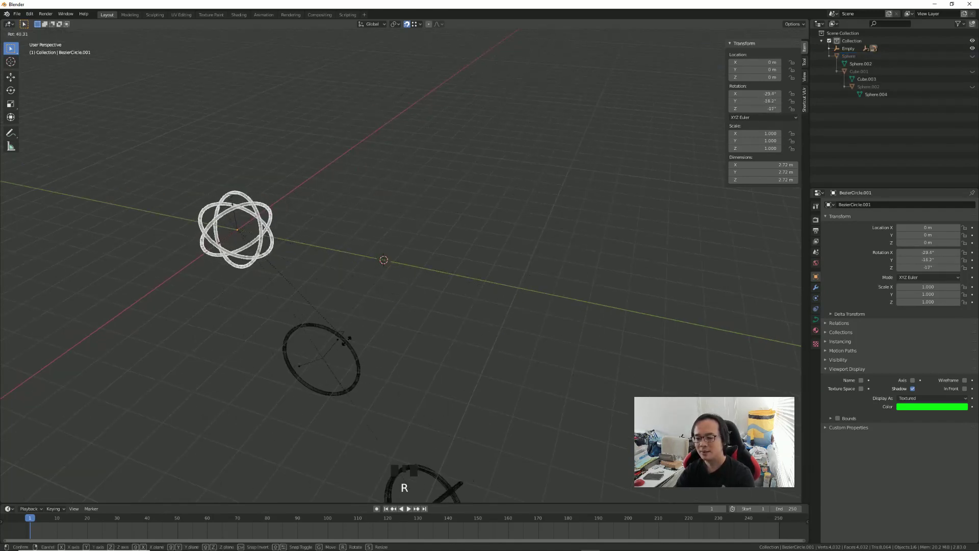
click(409, 174)
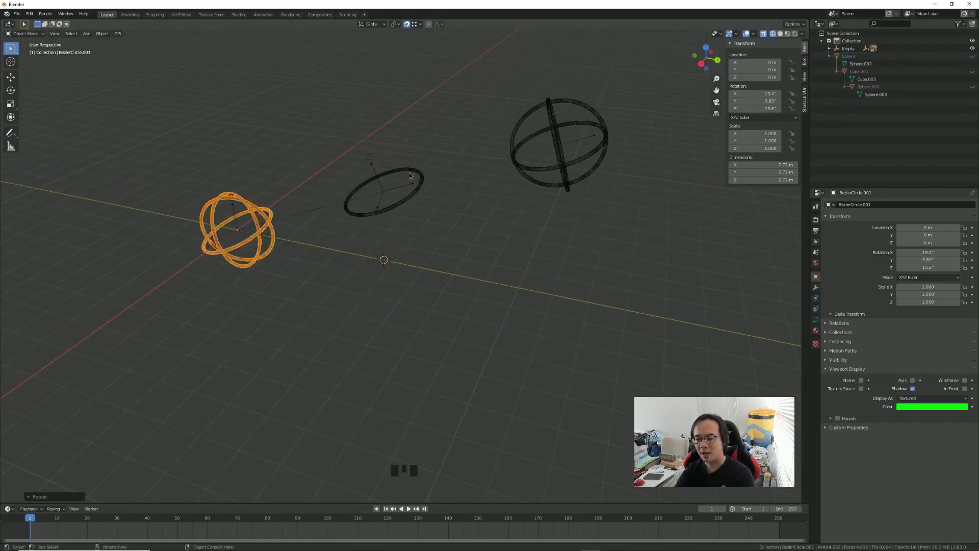
click(407, 200)
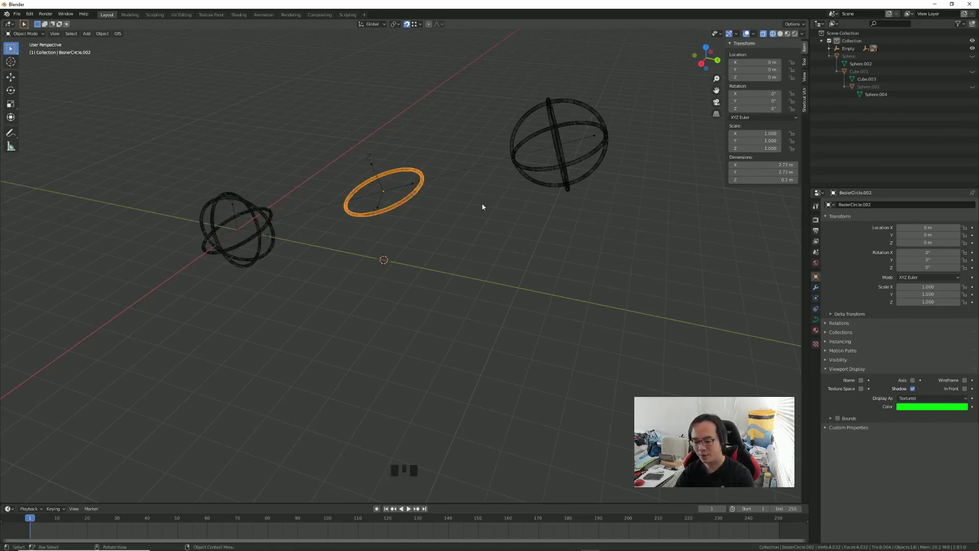
key(r)
click(396, 300)
click(501, 330)
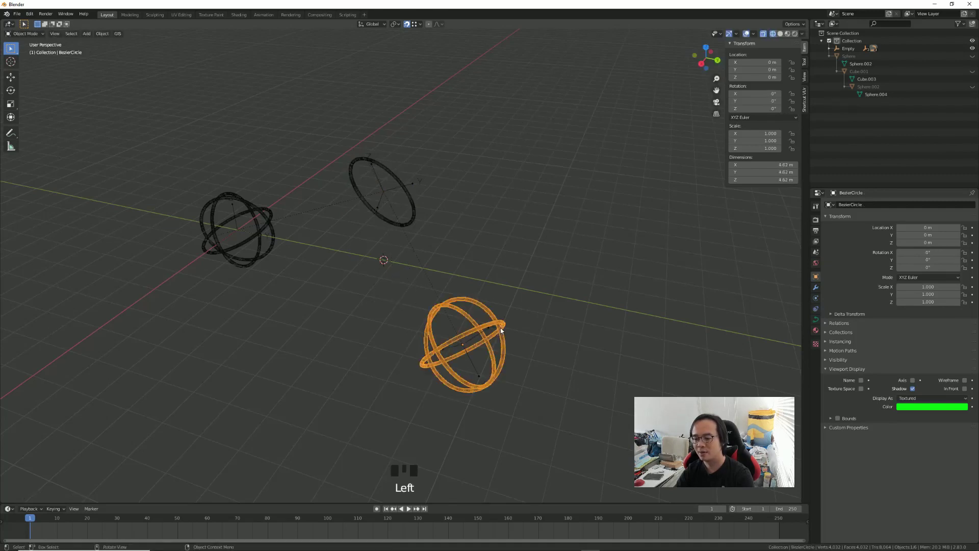
key(r)
click(508, 148)
- Reset the rotation of all three ring controls to 0 on X, Y and Z
click(415, 224)
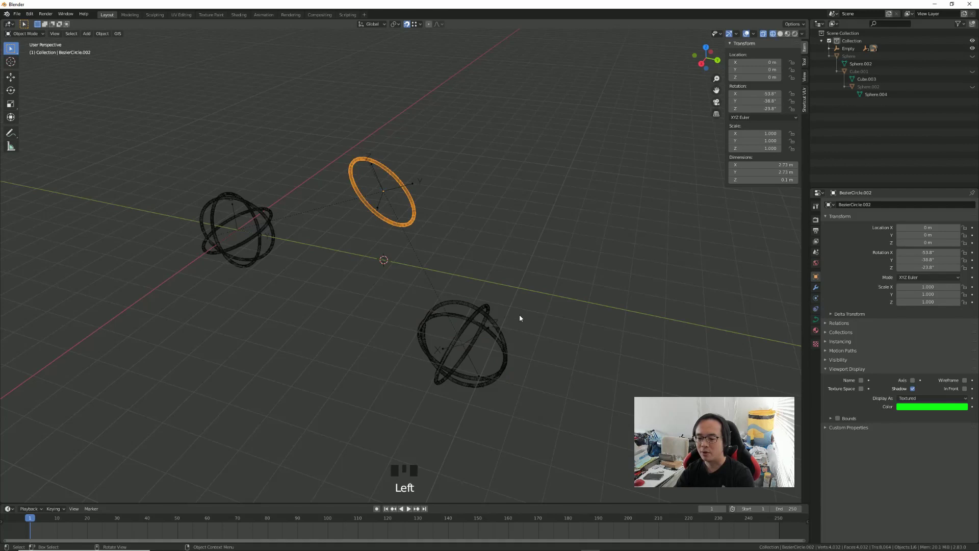
shift+click(495, 319)
click(478, 314)
shift+click(415, 222)
shift+click(203, 227)
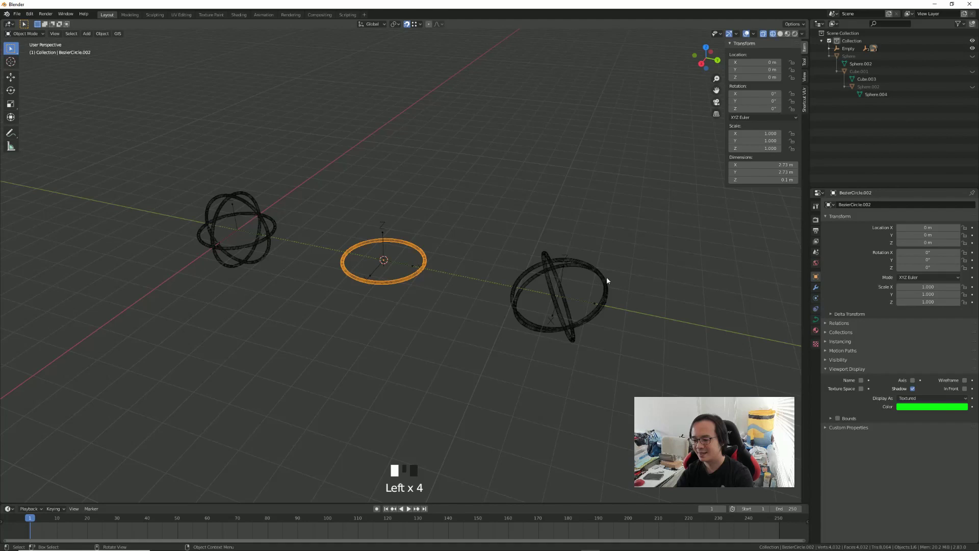
click(607, 278)
click(761, 92)
text(0)
key(Tab)
text(0)
key(Tab)
text(0)
key(Return)
- Unhide the three mesh arm segments and switch the viewport back to solid display
mouse_move(474, 212)
middle_down()
mouse_move(507, 200)
mouse_move(479, 203)
middle_up()
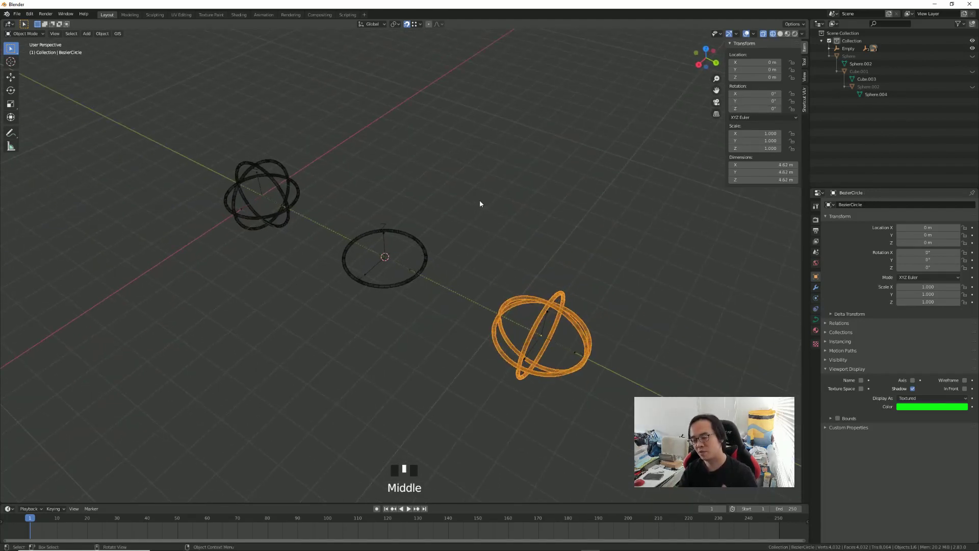
shift+click(972, 56)
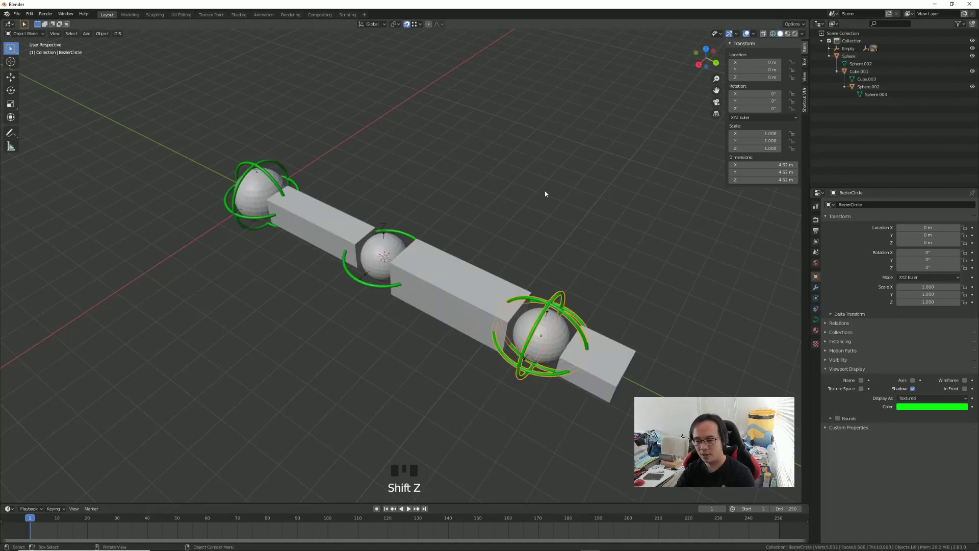
middle_drag(555, 209, 557, 287)
- Expand the Empty's hierarchy in the Outliner down to the third joint's ring control to examine the nested chain
click(558, 287)
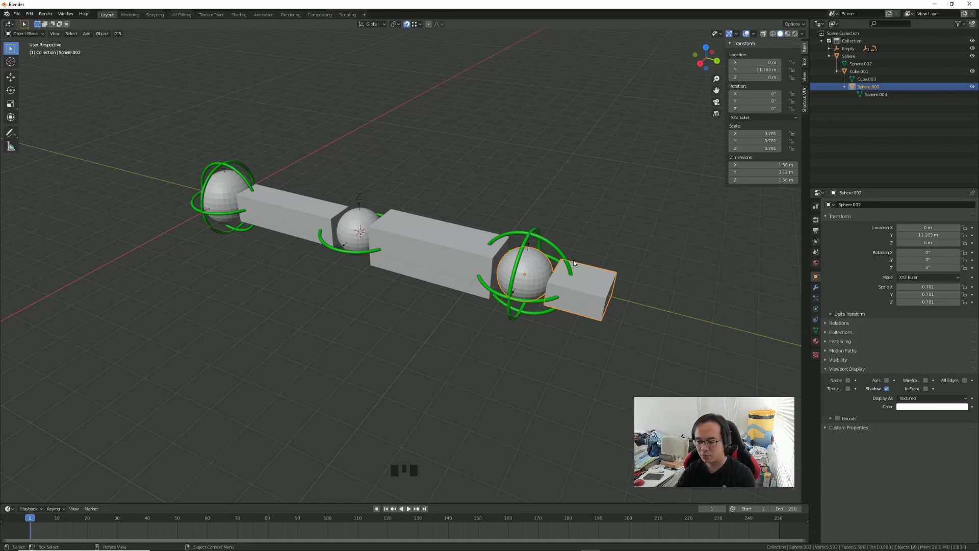
shift+click(555, 243)
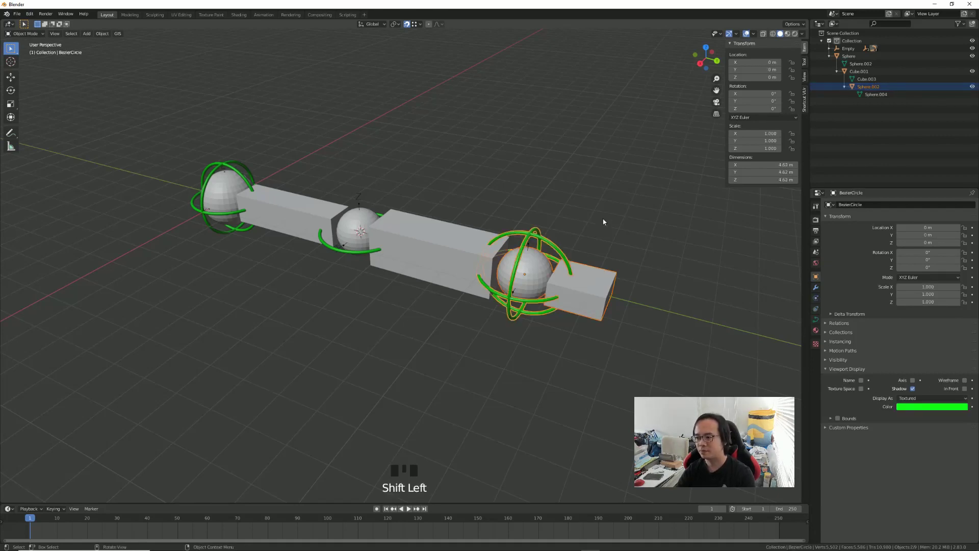
click(827, 49)
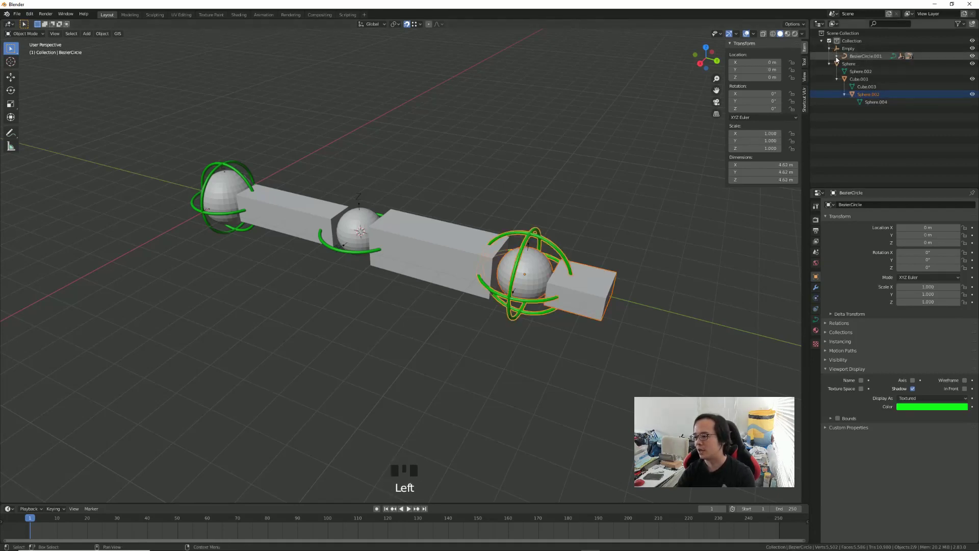
click(842, 72)
click(844, 71)
click(852, 79)
click(859, 95)
click(868, 102)
click(616, 241)
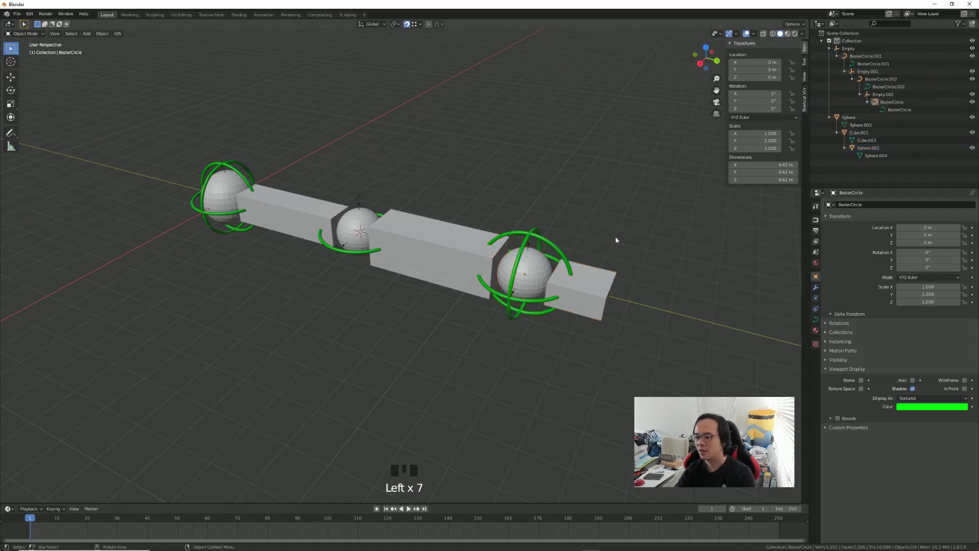
- Try parenting the third mesh arm segment to its ring control using Object, and undo that parenting
click(582, 285)
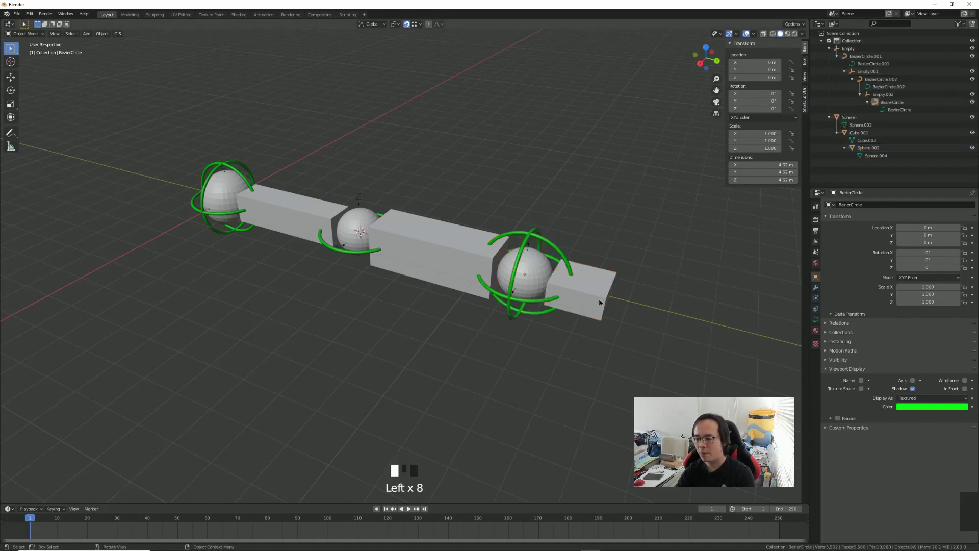
shift+click(549, 246)
key(ctrl+p)
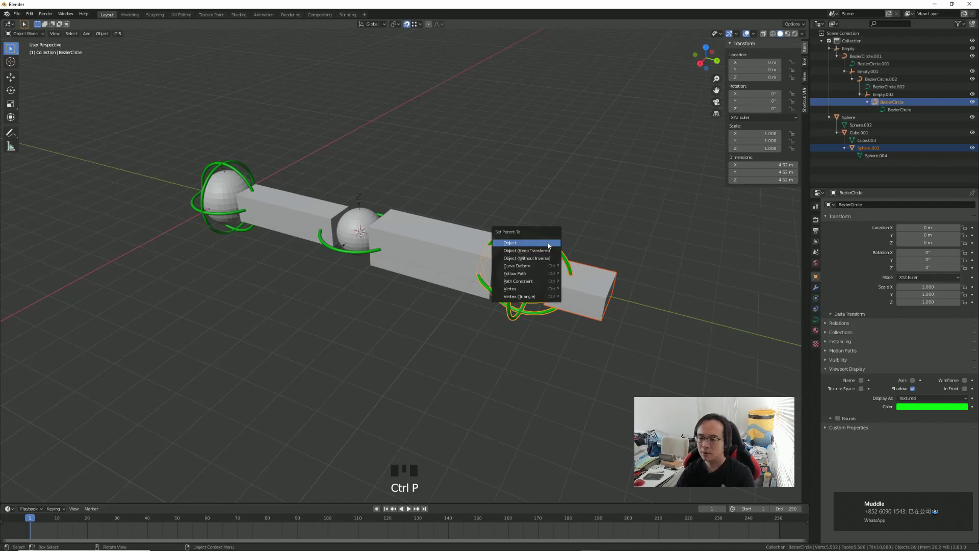
click(548, 243)
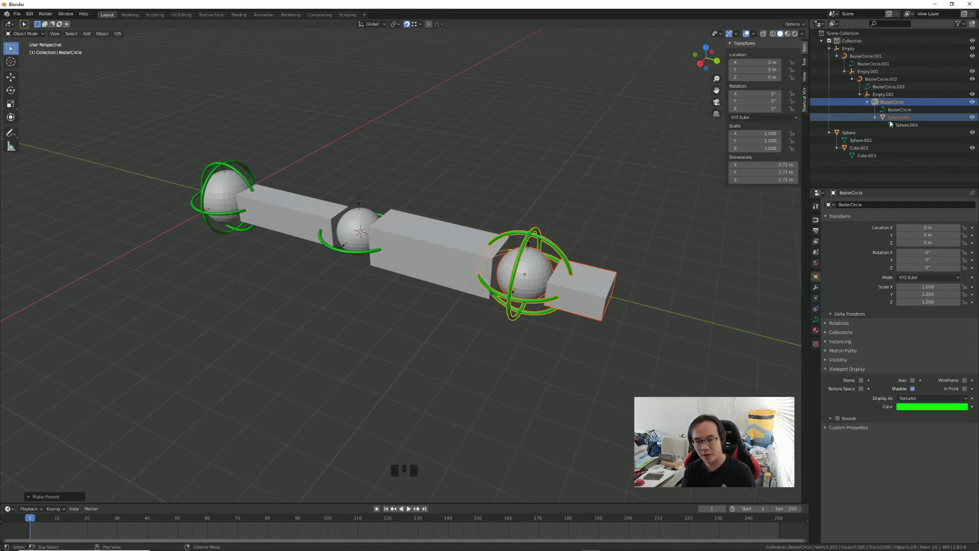
key(ctrl+z)
click(607, 217)
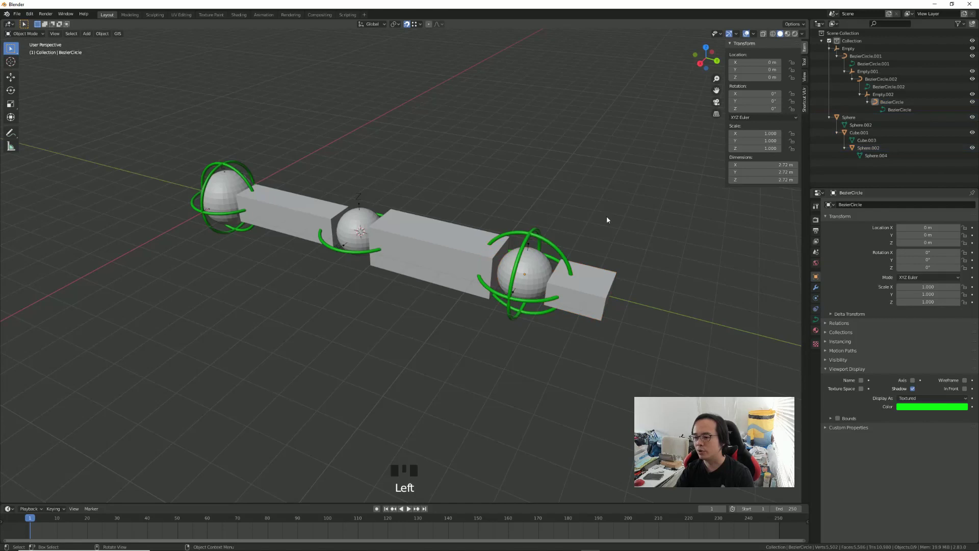
- Add a Child Of constraint to the third mesh arm segment targeting the third joint's ring control BezierCircle, and set its inverse
click(612, 304)
click(683, 323)
click(601, 292)
click(815, 321)
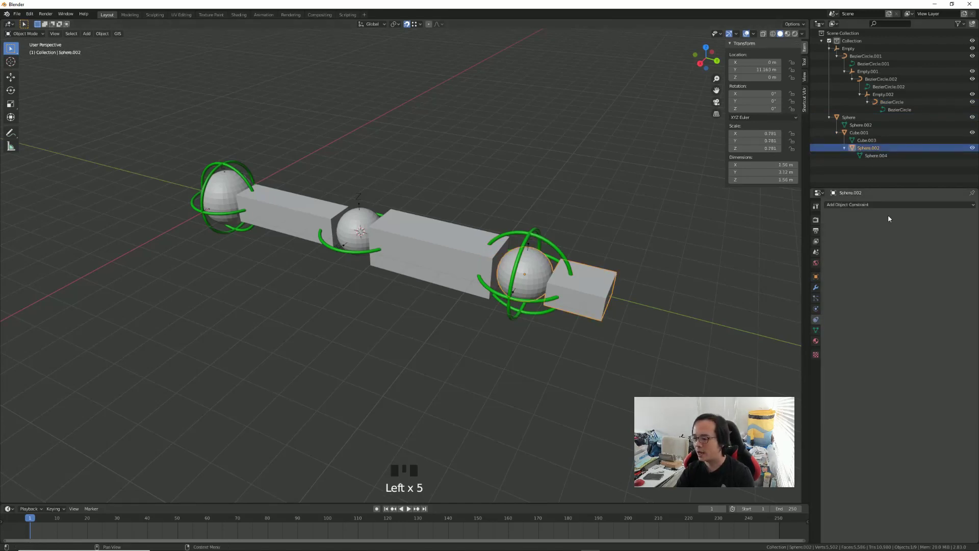
click(888, 205)
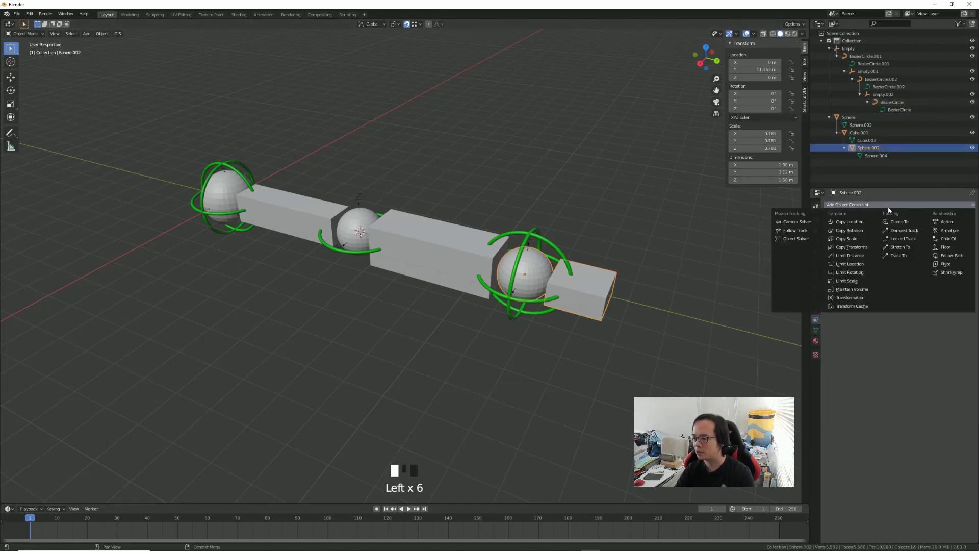
click(947, 239)
click(970, 231)
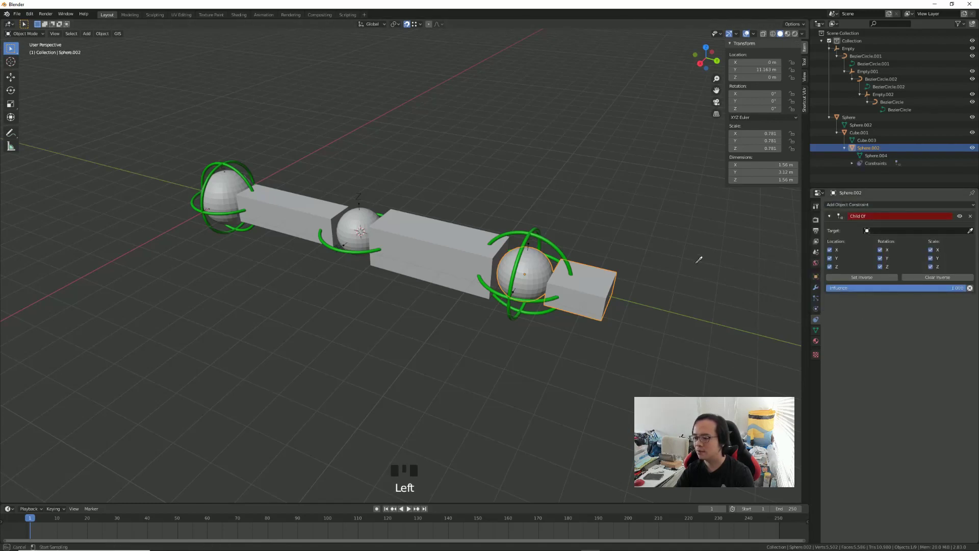
click(558, 239)
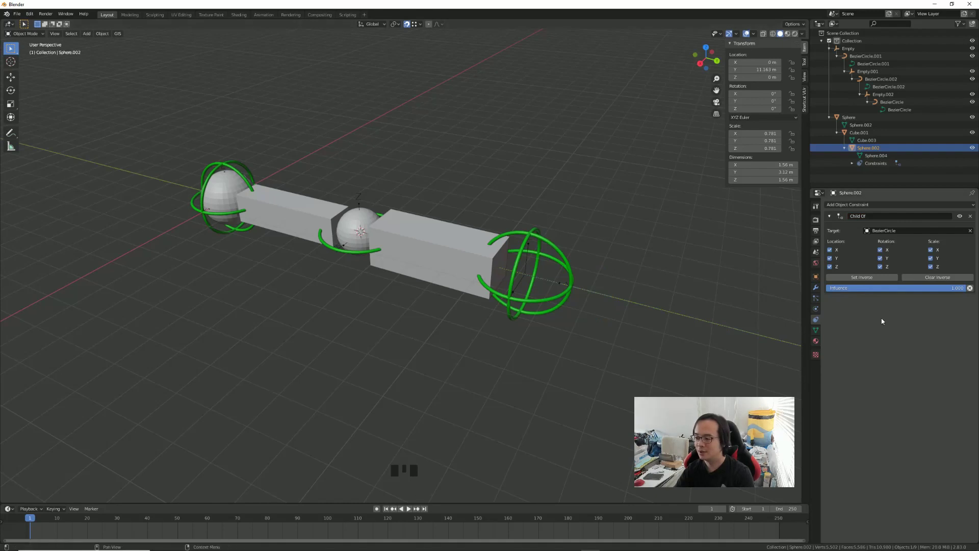
click(875, 280)
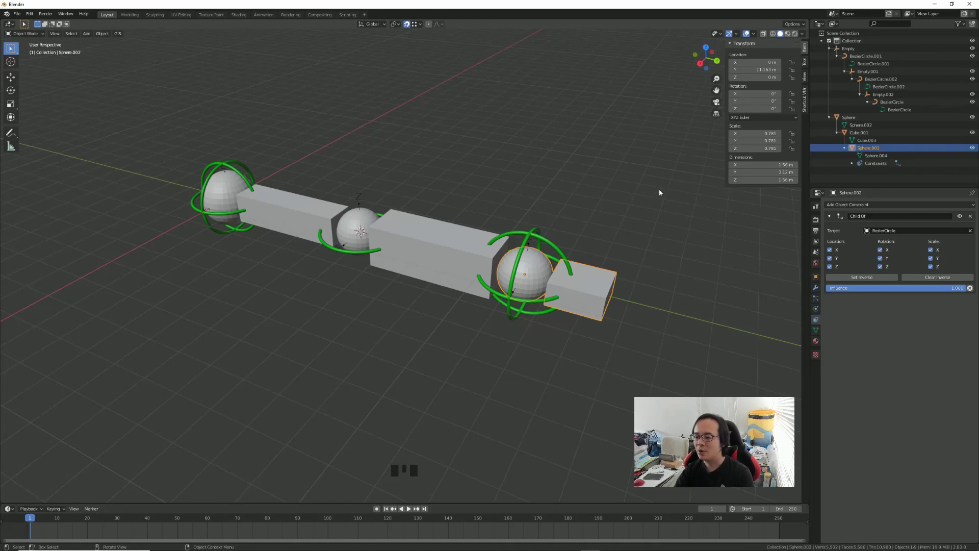
- Try rotating the third joint's ring control freely to test the constraint, and cancel the rotation
click(545, 249)
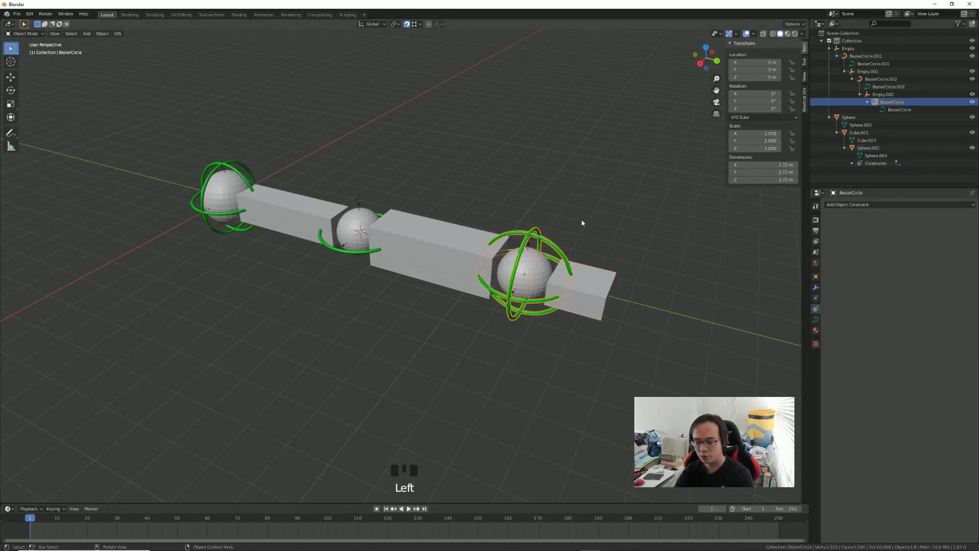
key(r)
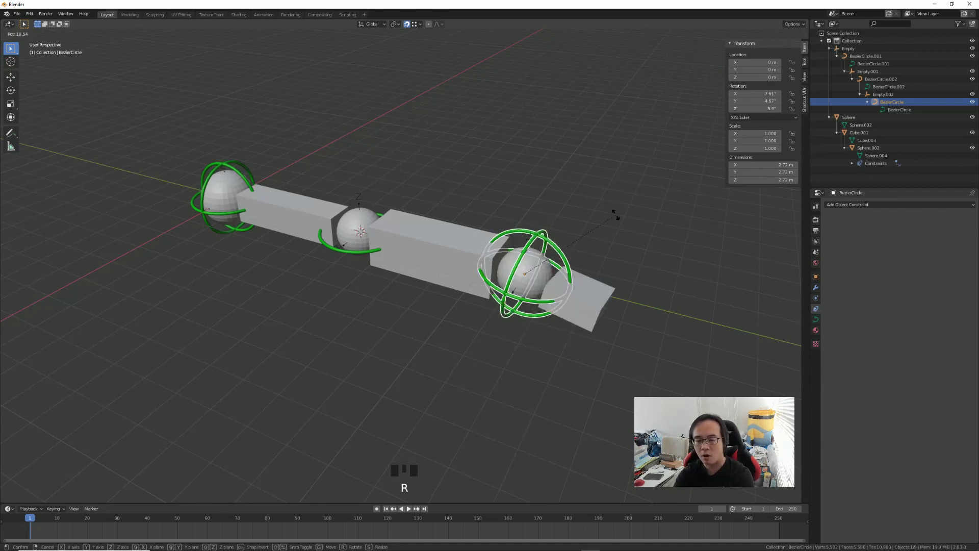
right_click(614, 213)
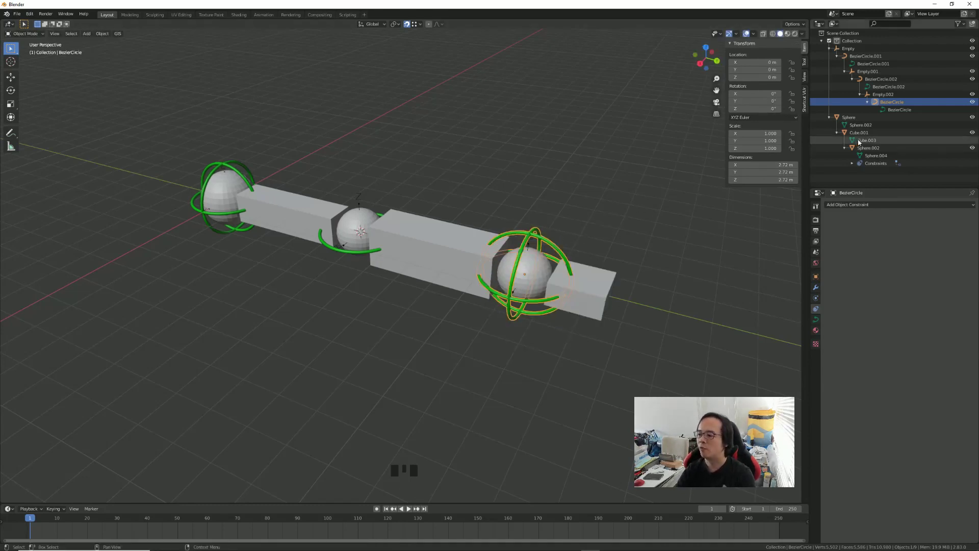
- Add a Child Of constraint to the second arm segment Cube.001 targeting the middle ring BezierCircle.002, and set its inverse
click(592, 284)
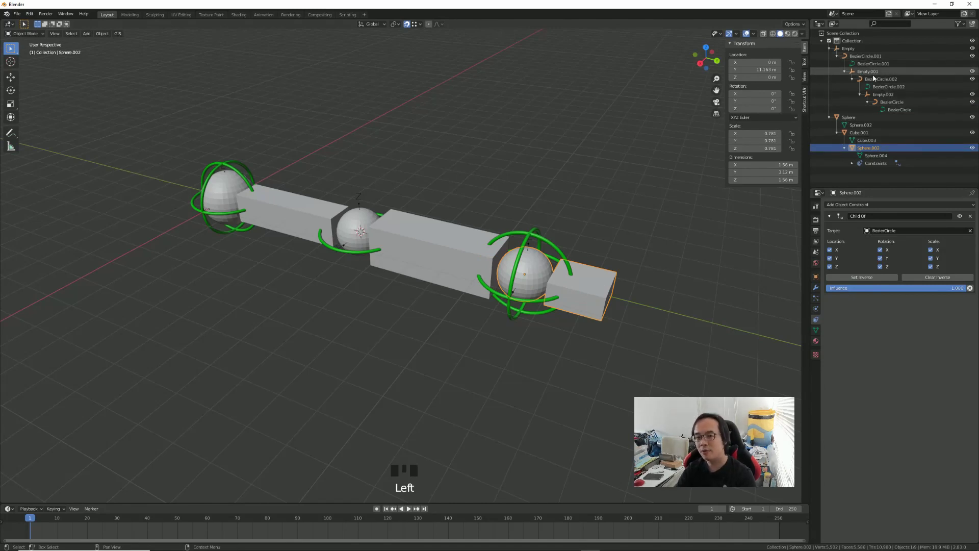
click(858, 132)
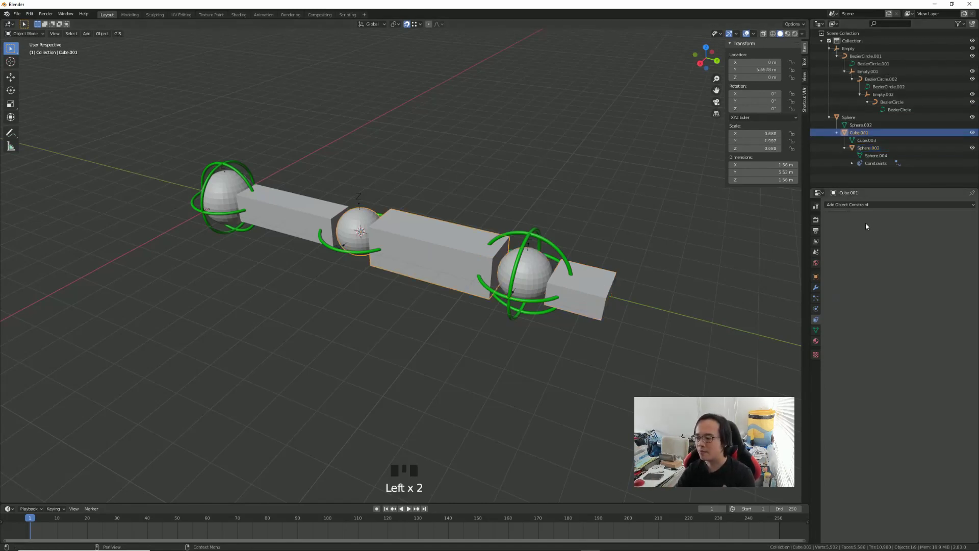
click(866, 205)
click(943, 237)
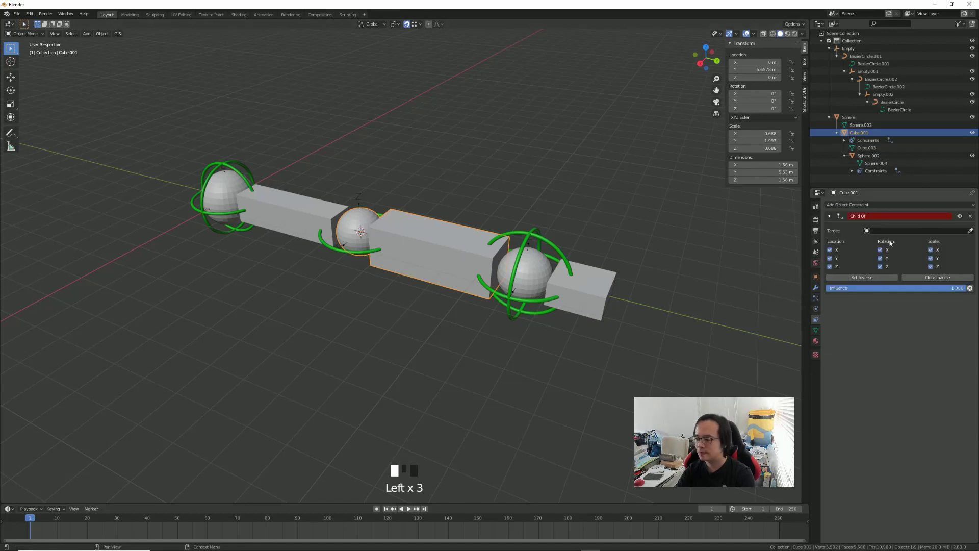
click(331, 243)
click(862, 277)
click(322, 233)
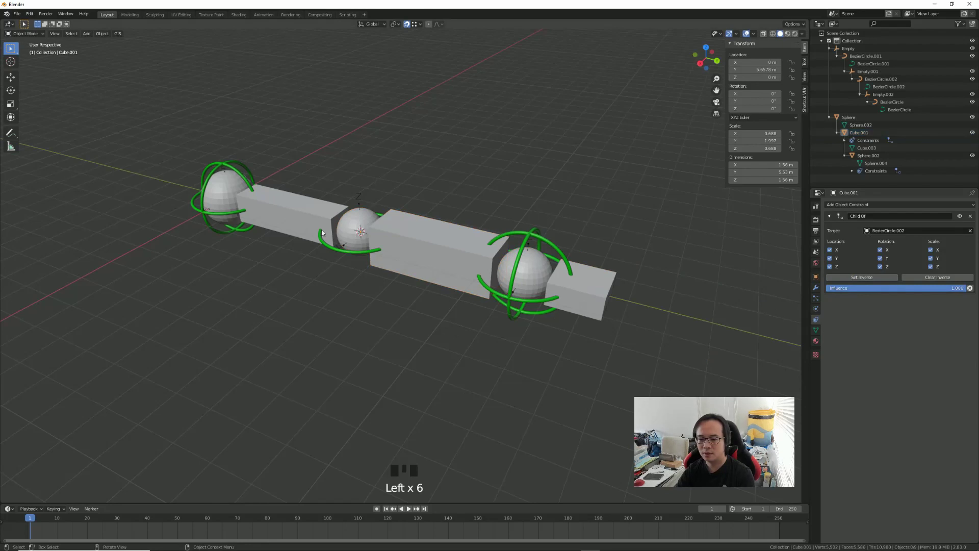
- Add a Child Of constraint to the first arm segment Sphere targeting the first ring BezierCircle.001, and set its inverse
click(293, 216)
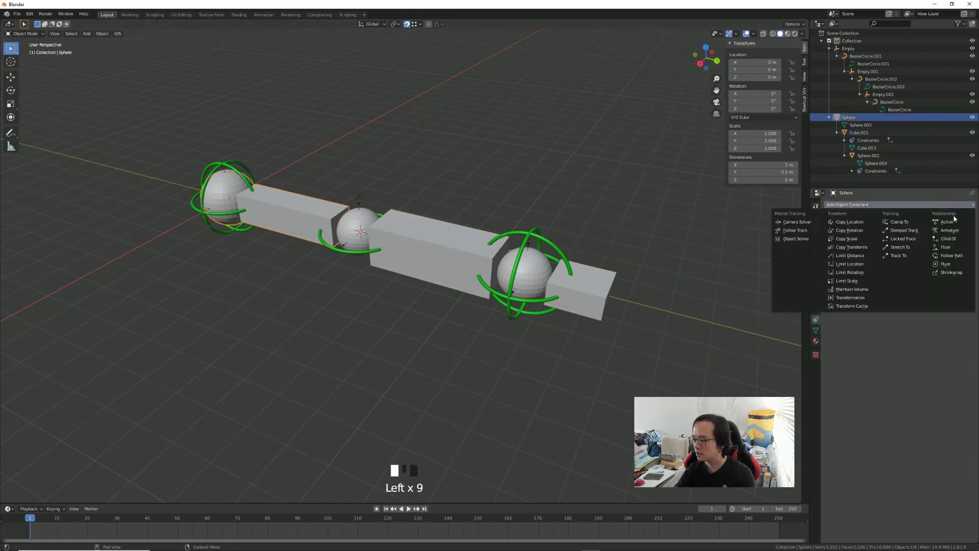
click(949, 239)
click(970, 230)
click(196, 201)
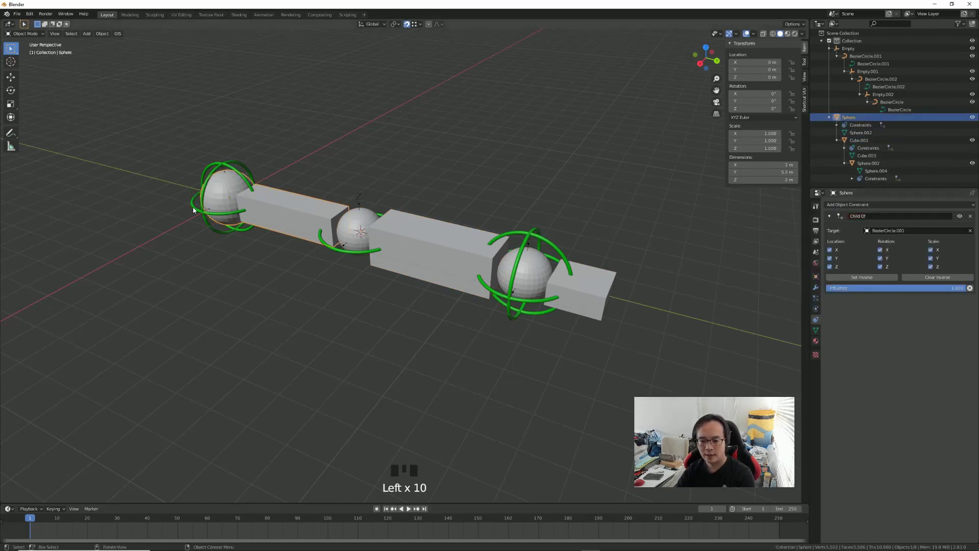
click(880, 277)
- Try rotating the first ring control about the global Z axis and the middle ring freely, and undo both rotations
mouse_move(428, 363)
middle_down()
mouse_move(390, 338)
mouse_move(425, 353)
middle_up()
click(214, 216)
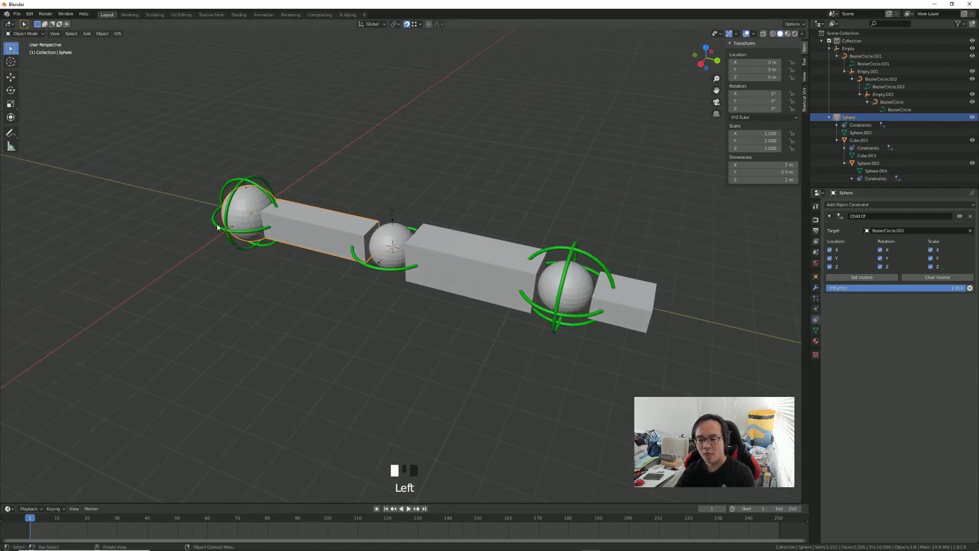
key(r)
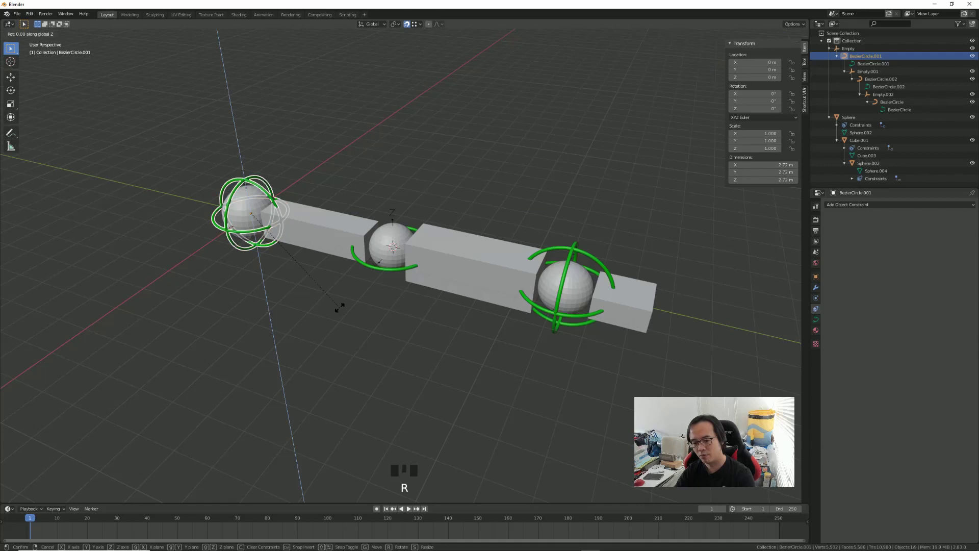
click(377, 287)
click(438, 238)
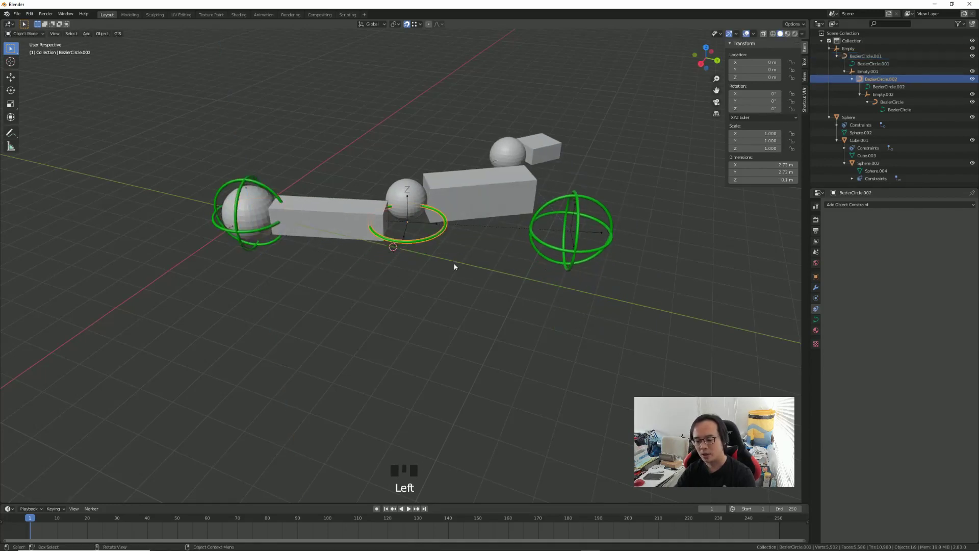
key(r)
click(413, 325)
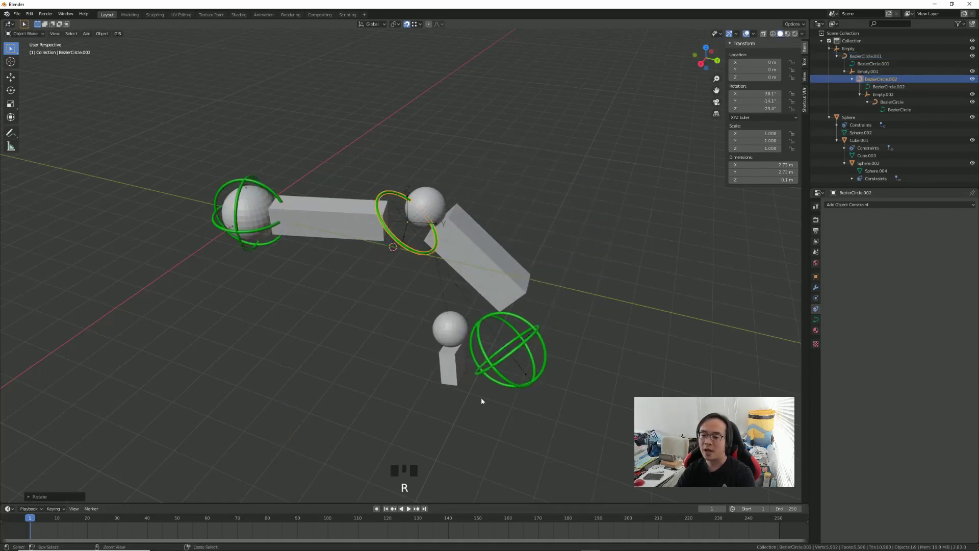
key(ctrl+z)
key(ctrl+z)
key(ctrl+z)
key(ctrl+z)
- Try rotating only the middle ring control, first freely and again about the global Z axis, and undo the rotation
click(367, 269)
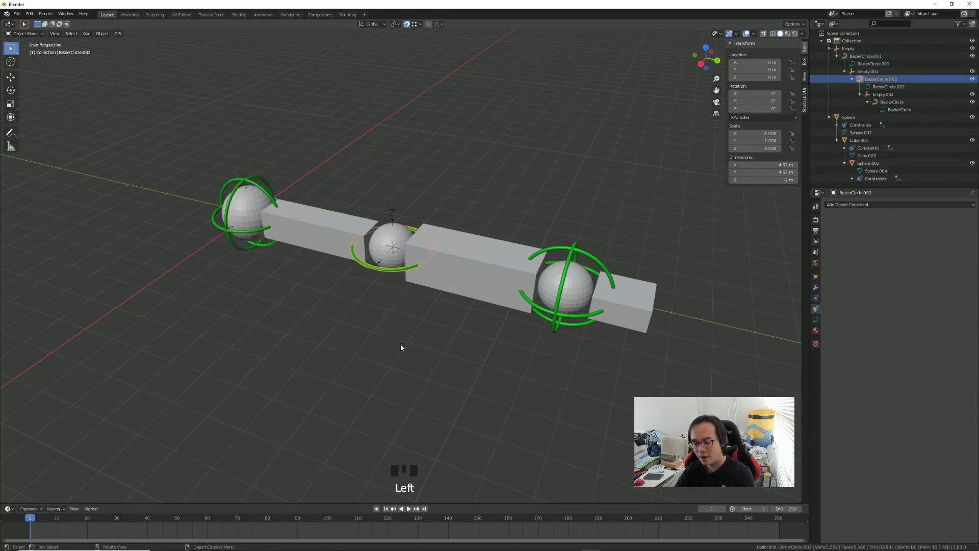
key(r)
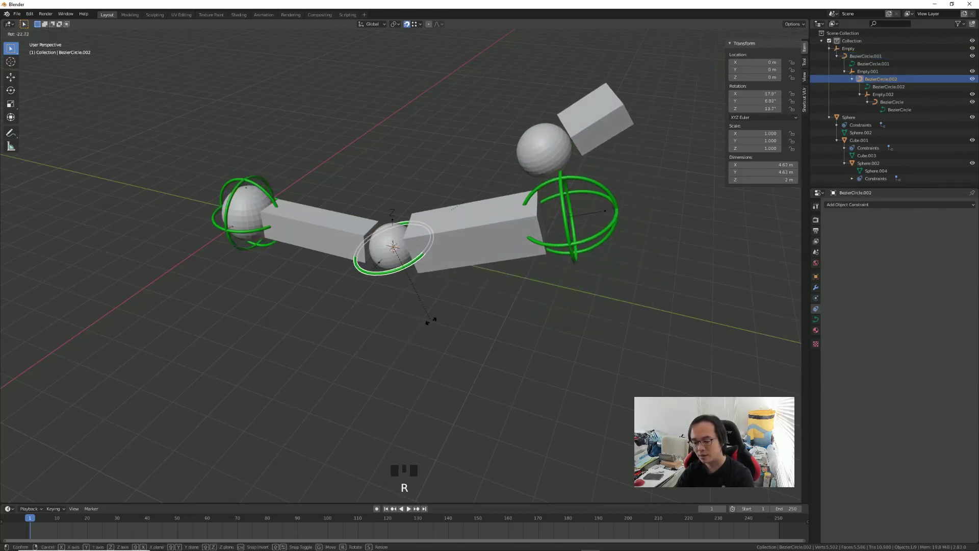
right_click(431, 321)
key(r)
key(z)
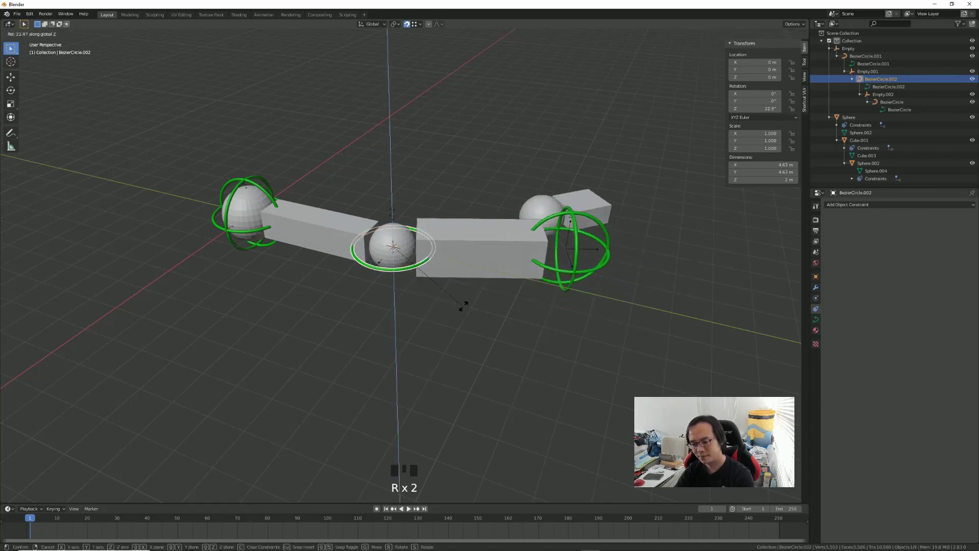
click(463, 219)
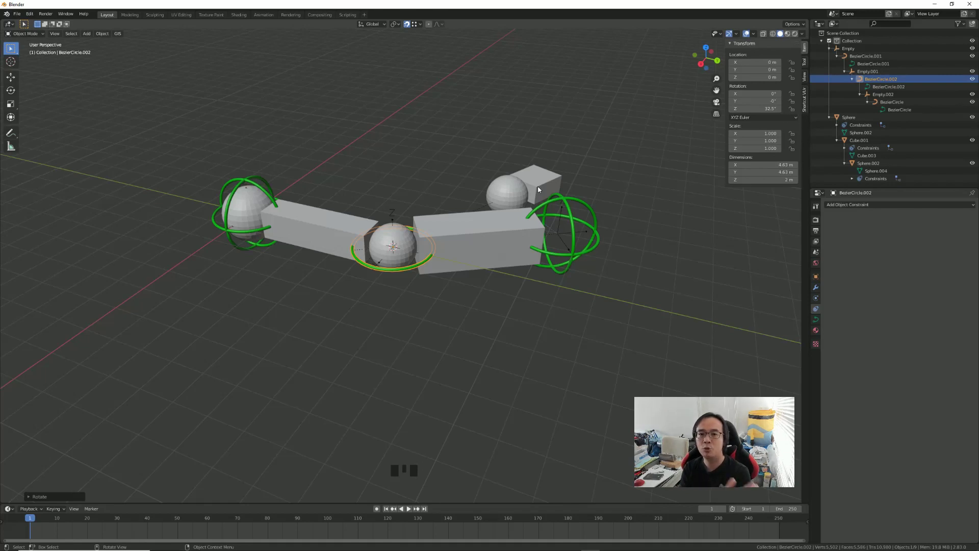
key(ctrl+z)
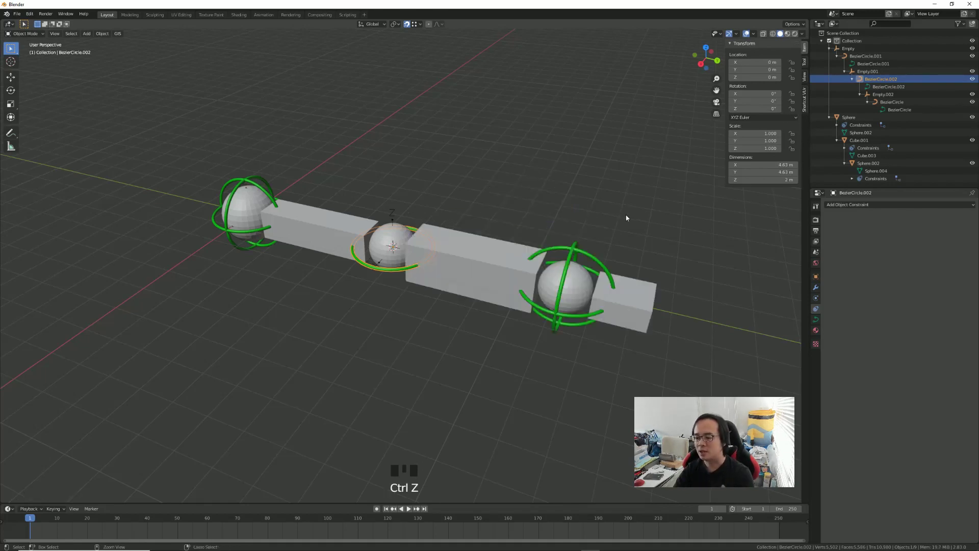
- Clear the parent of the second arm segment Cube.001 using Clear Parent
click(859, 140)
click(858, 140)
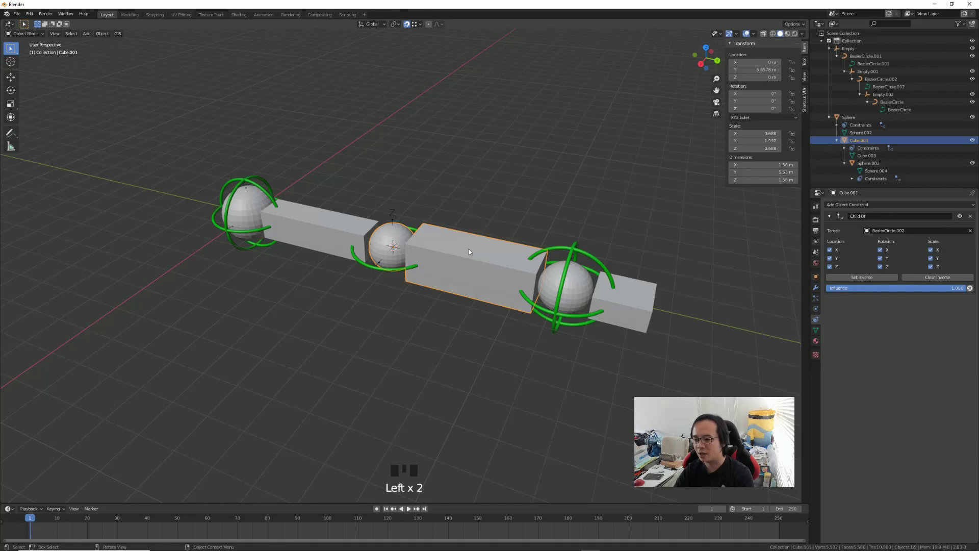
key(alt+p)
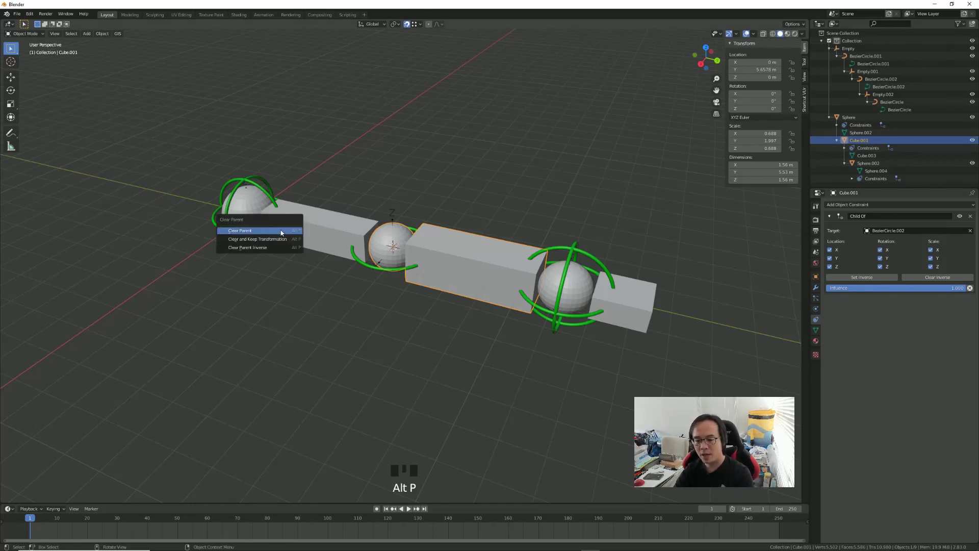
click(281, 233)
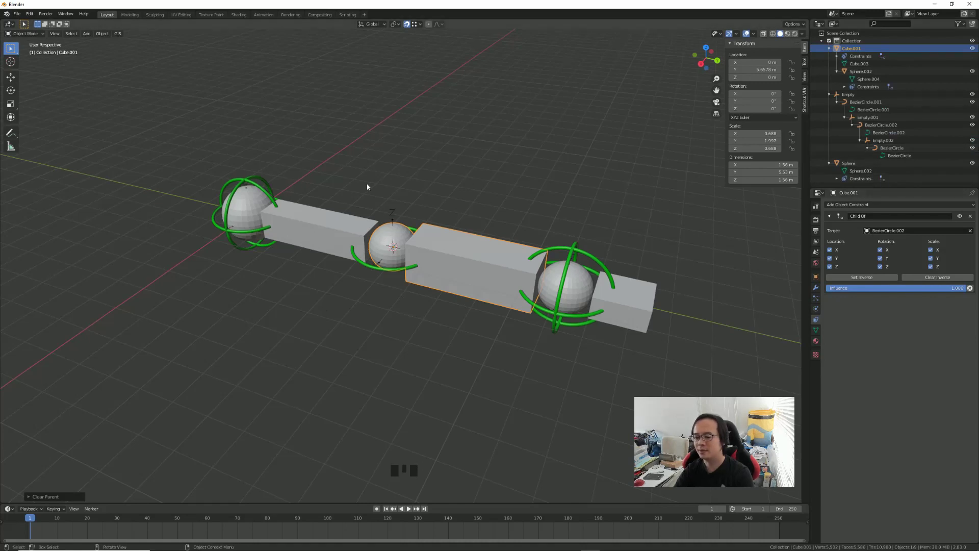
- Clear the parent of the third arm segment Sphere.002 and collapse the object hierarchies in the Outliner
click(647, 298)
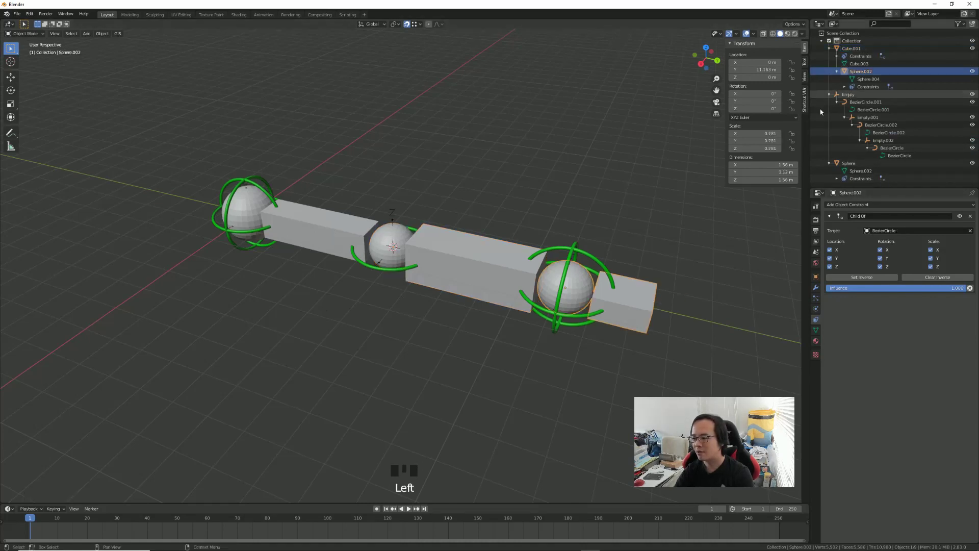
key(alt+p)
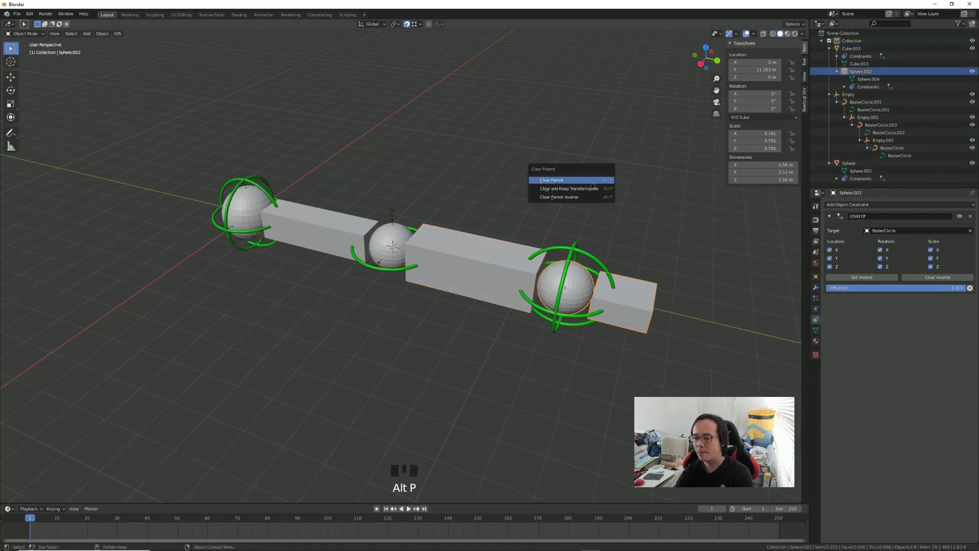
click(586, 180)
click(829, 49)
click(521, 239)
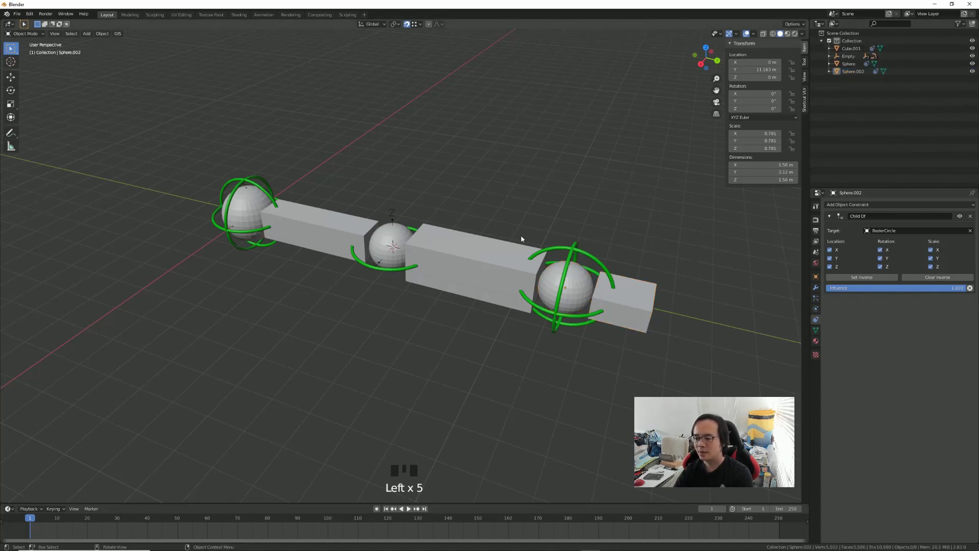
- Test rotating the middle ring control freely and about global Z, plus the third ring control, cancelling each rotation
click(386, 267)
key(r)
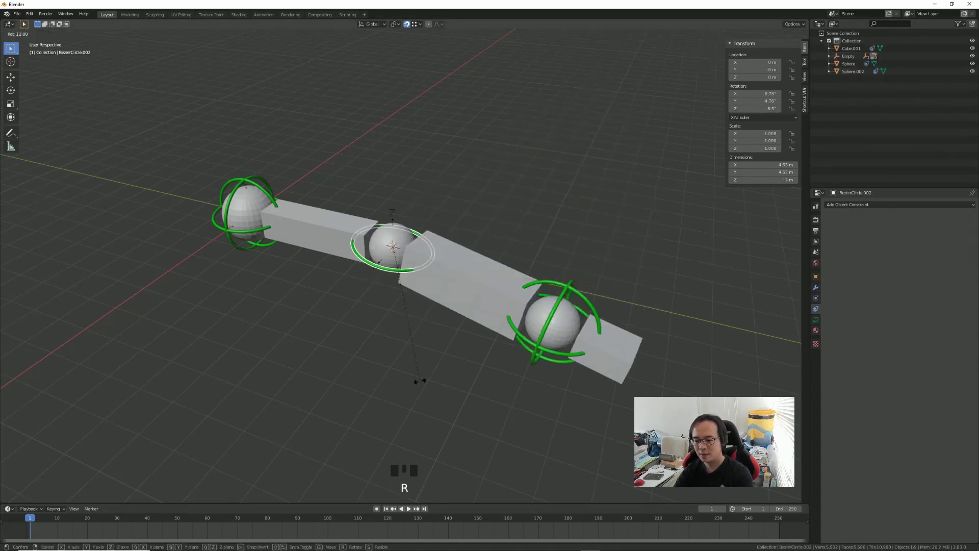
key(r)
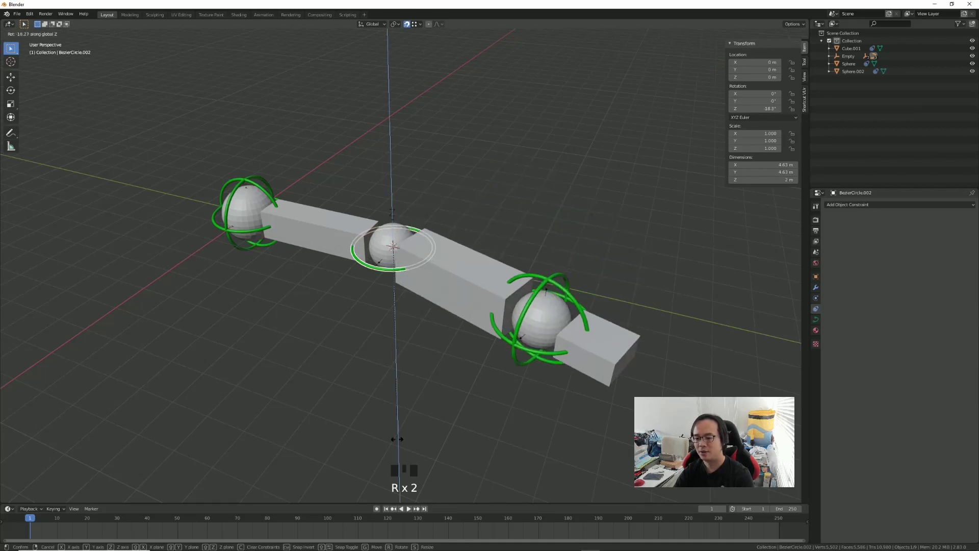
click(545, 252)
click(545, 316)
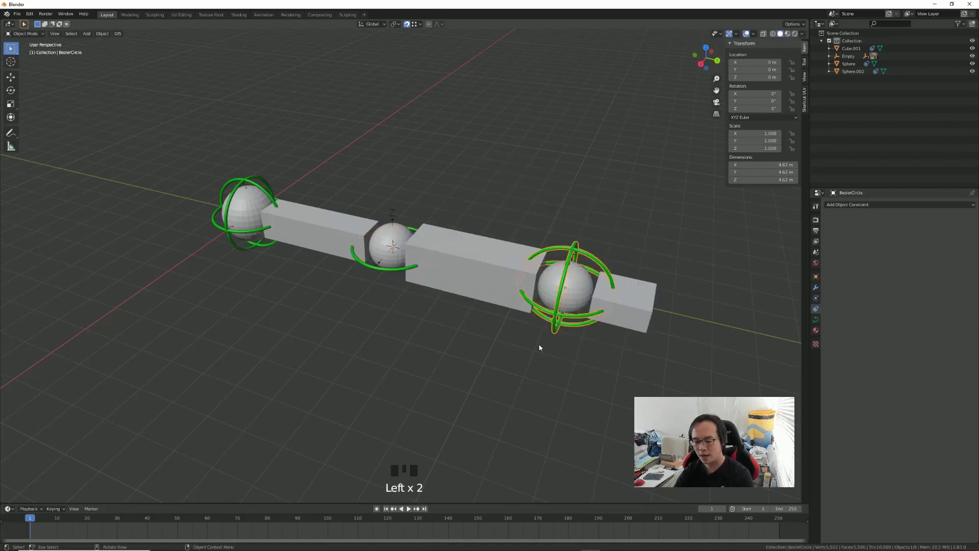
key(r)
right_click(457, 421)
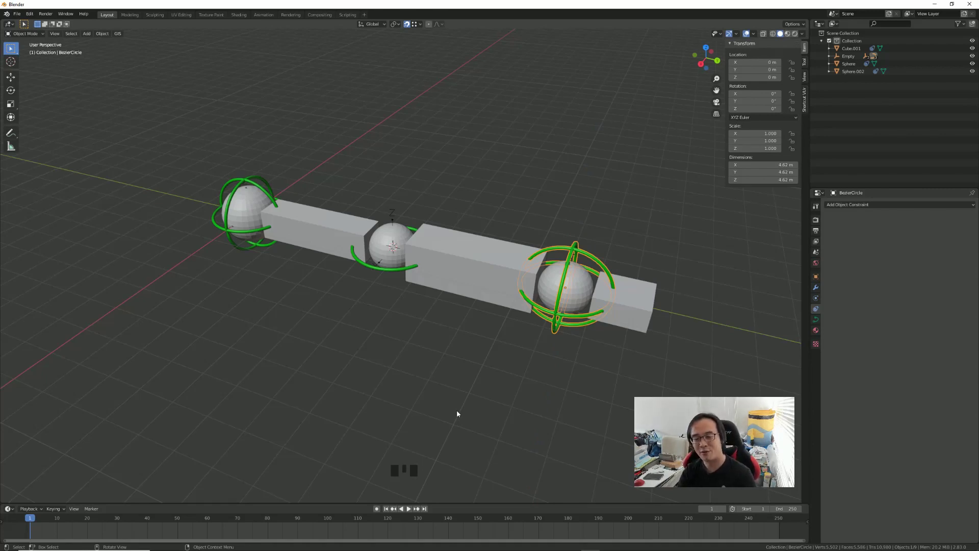
- Select the three arm mesh segments Sphere, Cube.001 and Sphere.002 and move them into a new collection called geo
mouse_move(441, 380)
middle_down()
mouse_move(454, 383)
mouse_move(436, 378)
middle_up()
click(429, 369)
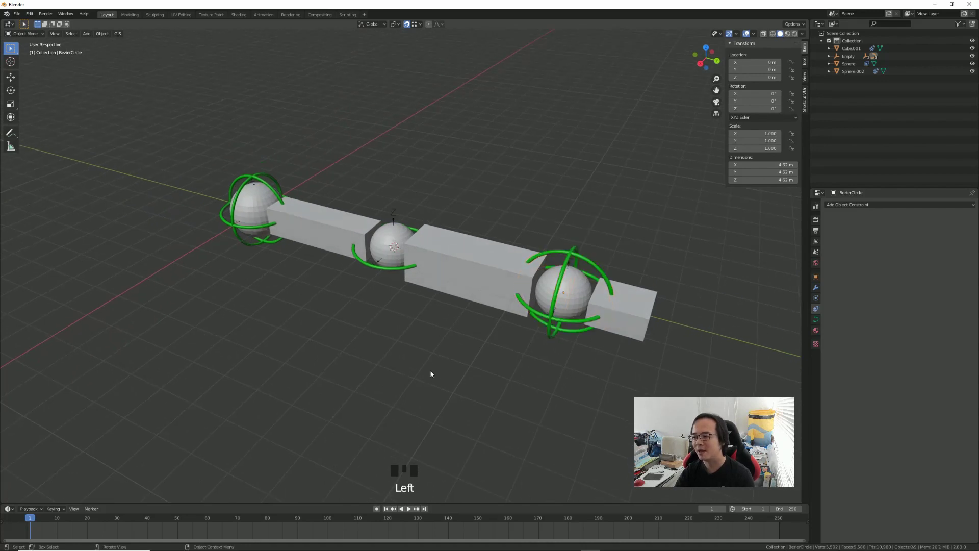
click(622, 317)
shift+click(500, 298)
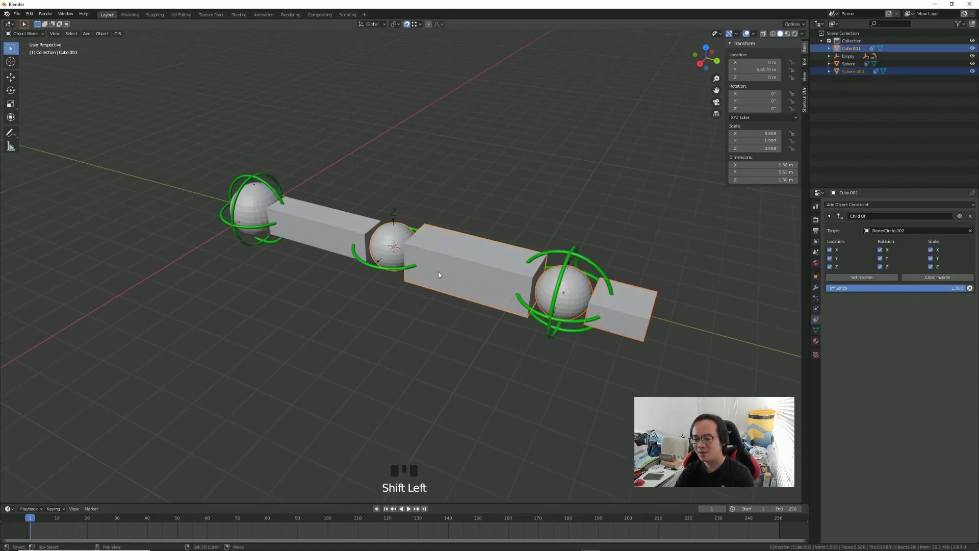
shift+click(390, 244)
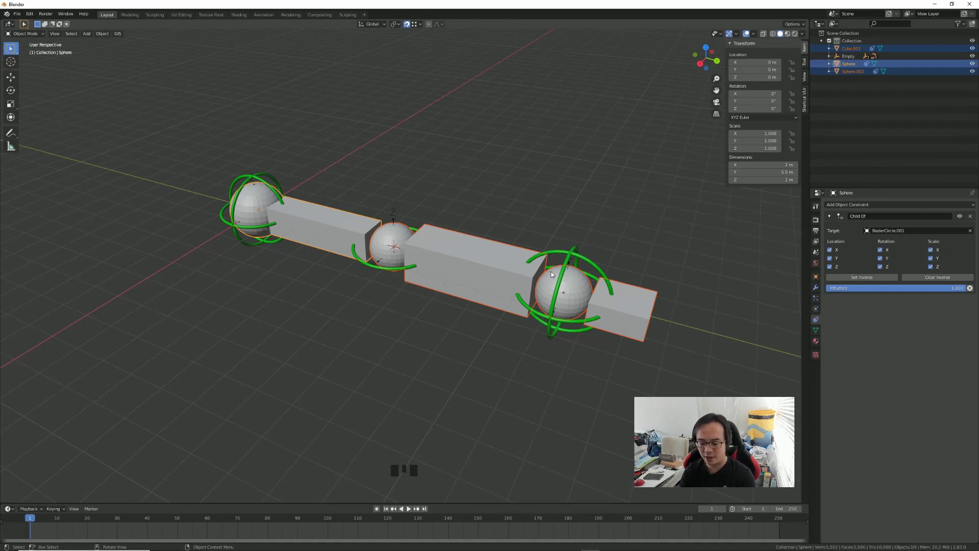
key(m)
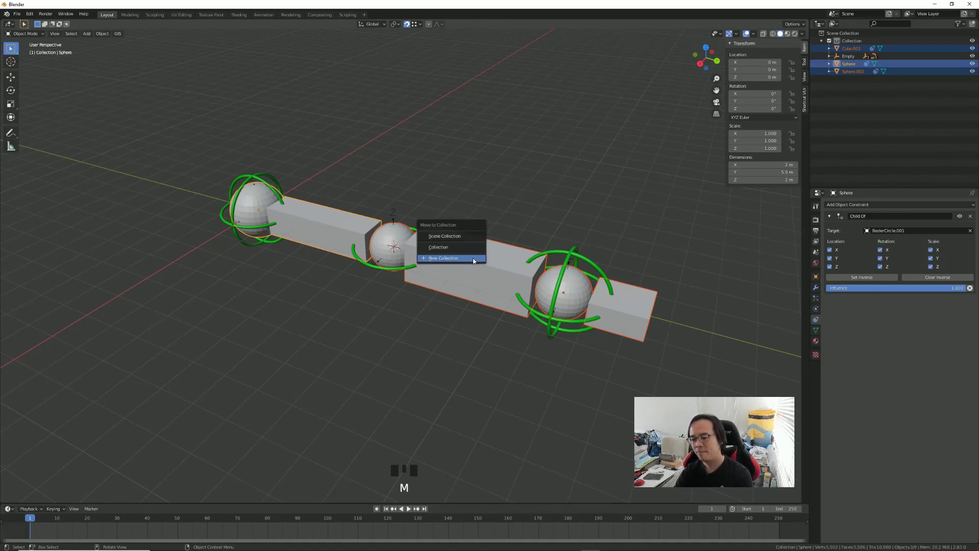
click(472, 258)
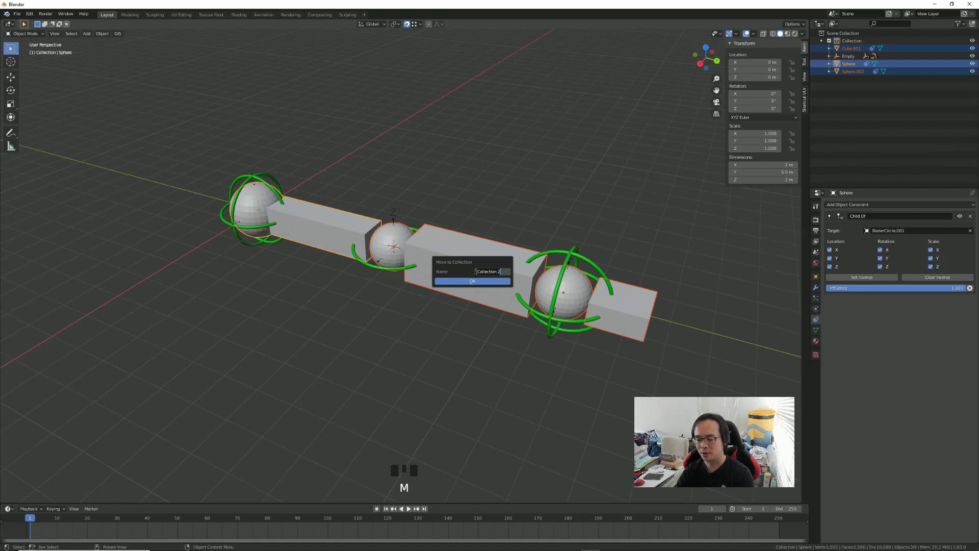
text(geo)
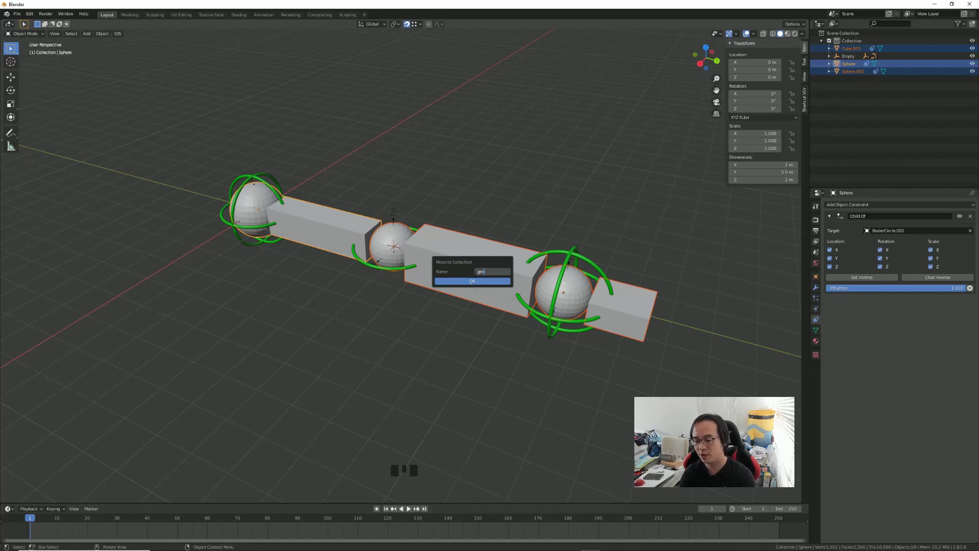
click(469, 280)
- Rename the original collection as CTRLs and collapse both the CTRLs and geo collections in the Outliner
click(852, 42)
double_click(853, 41)
text(CTRLs)
key(Return)
click(824, 61)
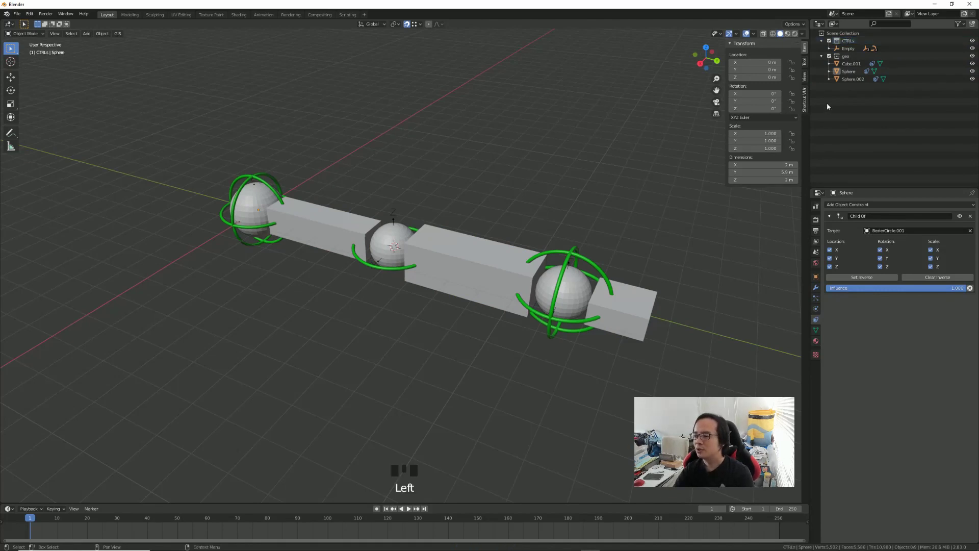
click(822, 56)
click(821, 40)
- Exclude and re-enable the CTRLs collection and the geo collection in turn to check which objects each one holds
click(830, 42)
click(830, 42)
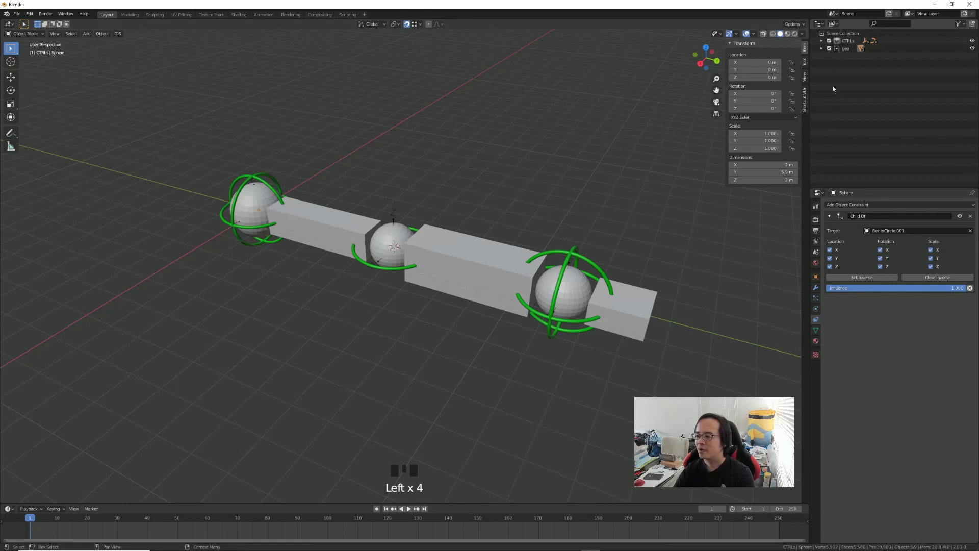
click(830, 42)
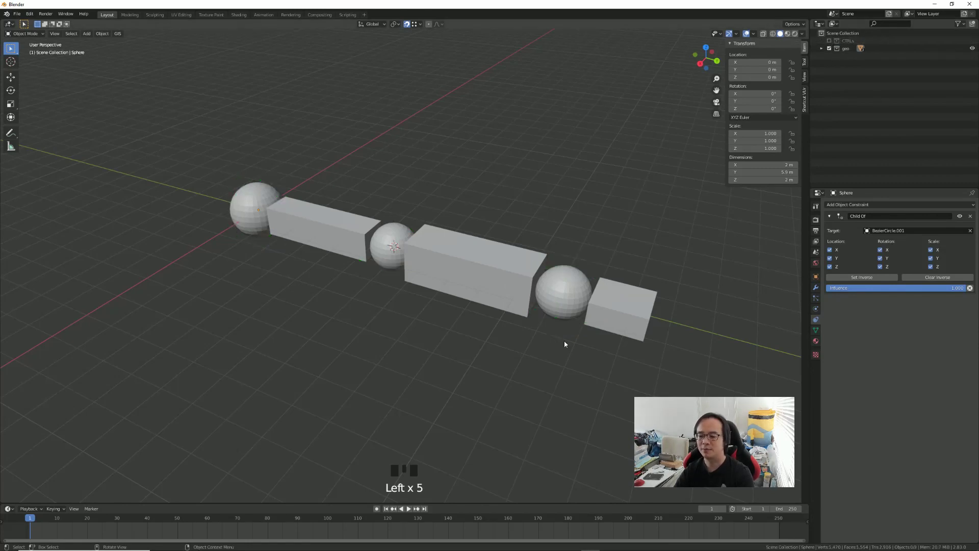
click(829, 41)
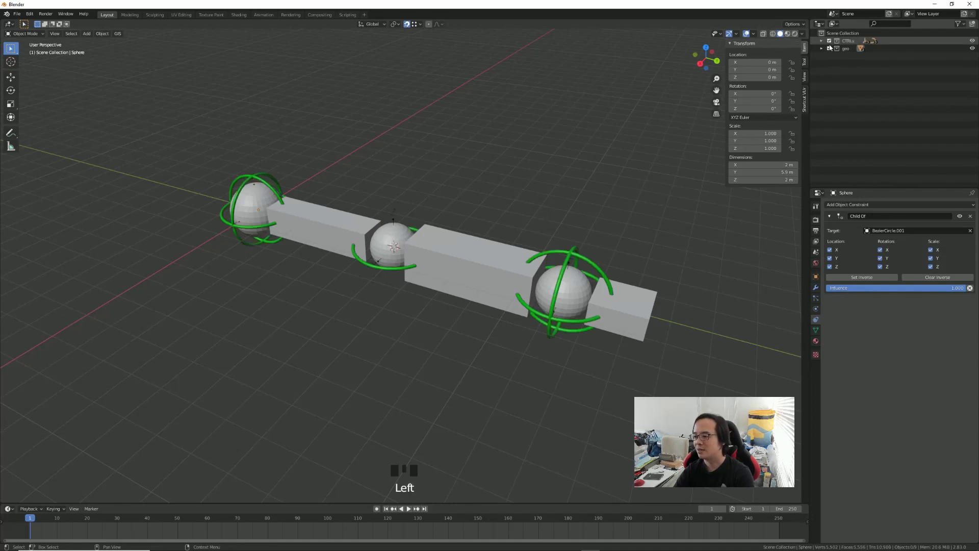
click(829, 48)
click(829, 48)
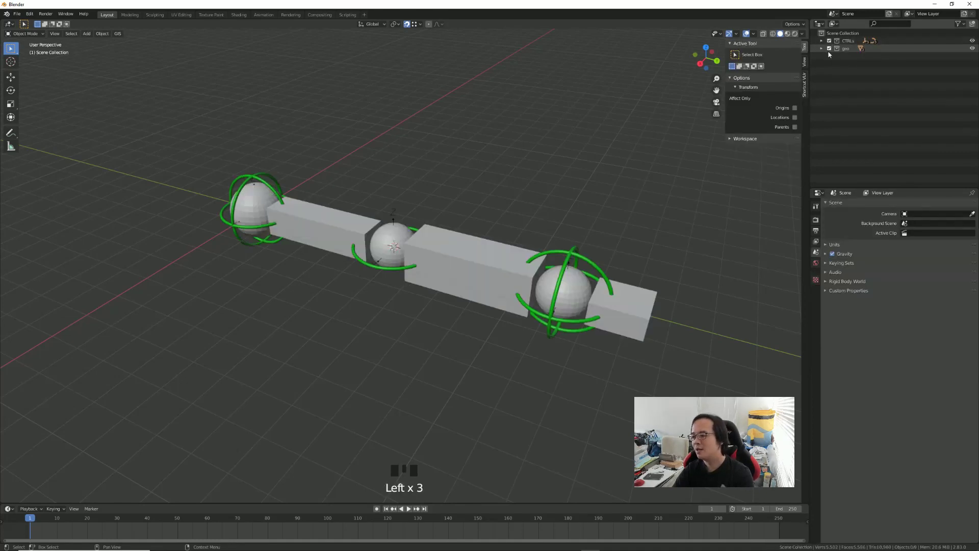
- Show the selectability restriction toggle in the Outliner and disable viewport selection for the geo collection
click(576, 255)
drag(451, 207, 699, 468)
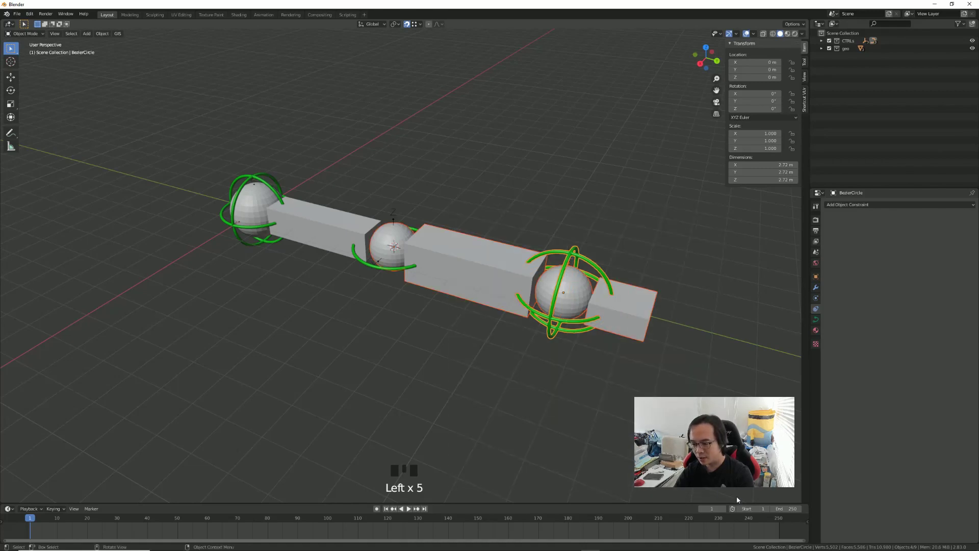
click(694, 309)
click(846, 48)
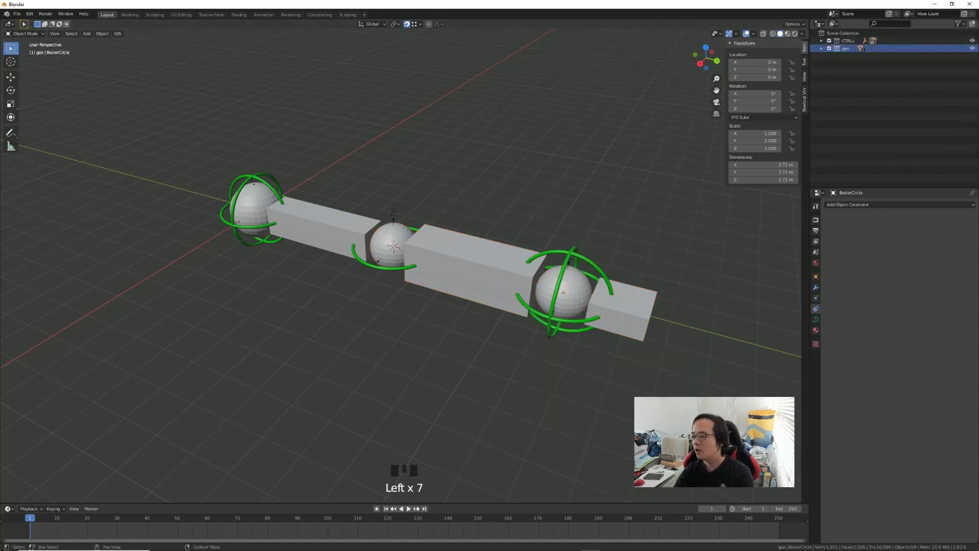
click(958, 24)
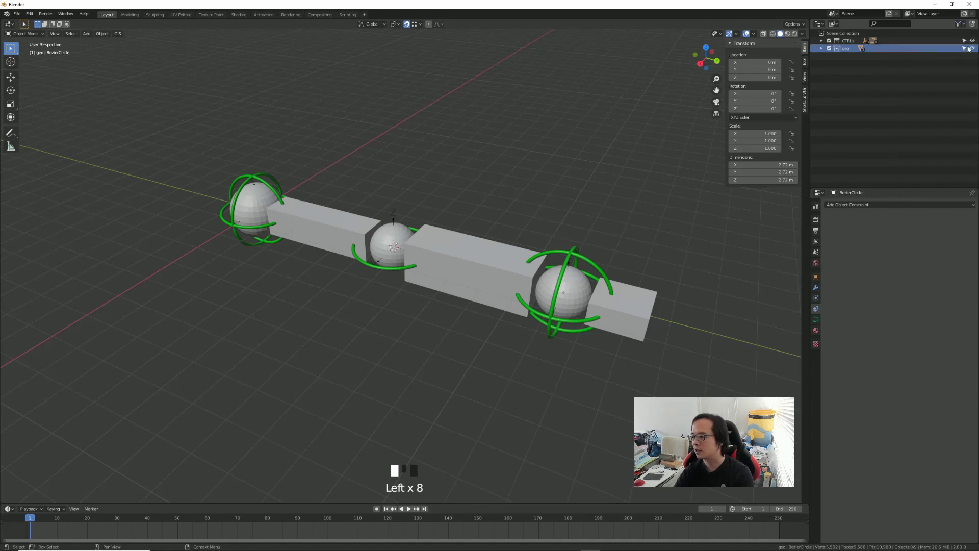
click(964, 49)
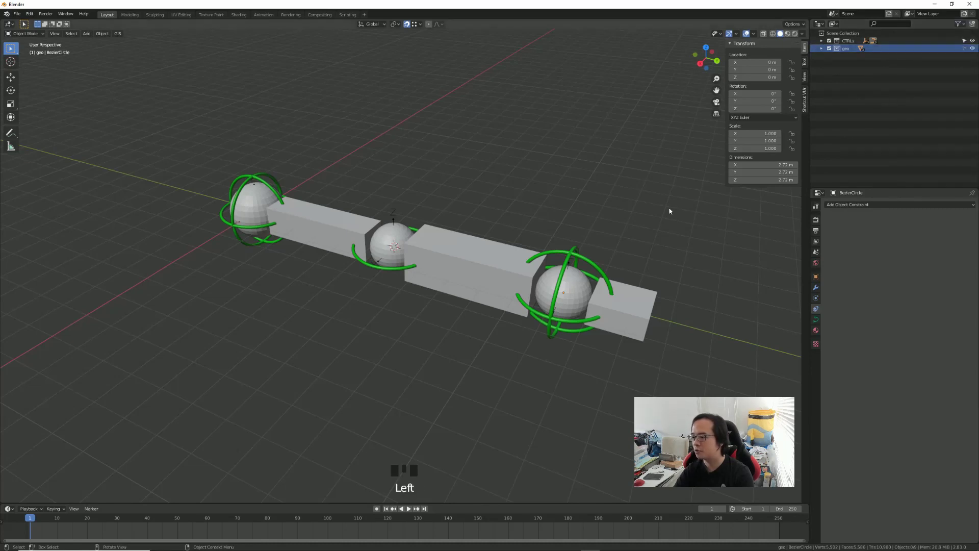
- Box-select around each joint of the arm to check which objects can still be selected
click(595, 266)
drag(657, 233, 569, 377)
drag(643, 200, 389, 428)
drag(442, 165, 348, 288)
drag(288, 147, 229, 254)
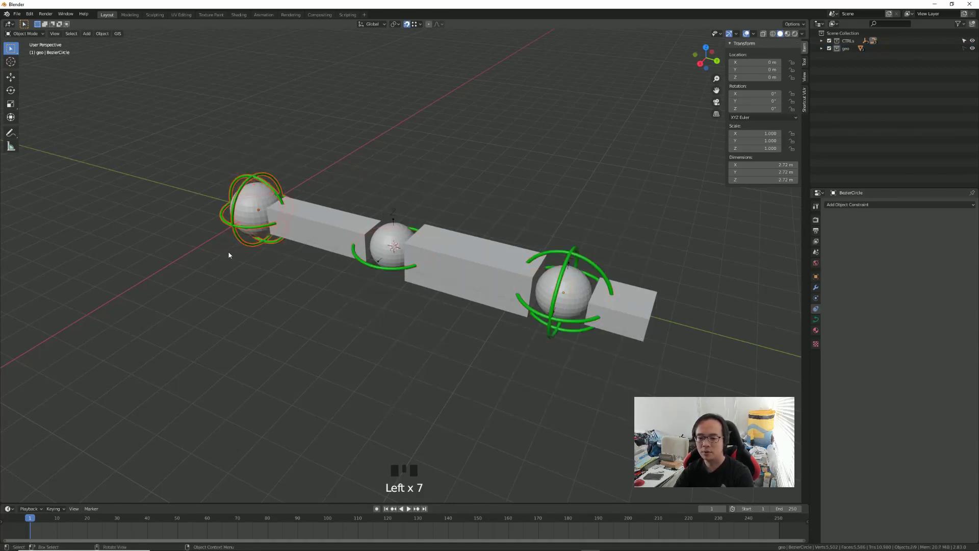
- Disable viewport selection for Empty, Empty.001 and Empty.002 in the CTRLs collection and hide all three empties
click(822, 41)
click(829, 48)
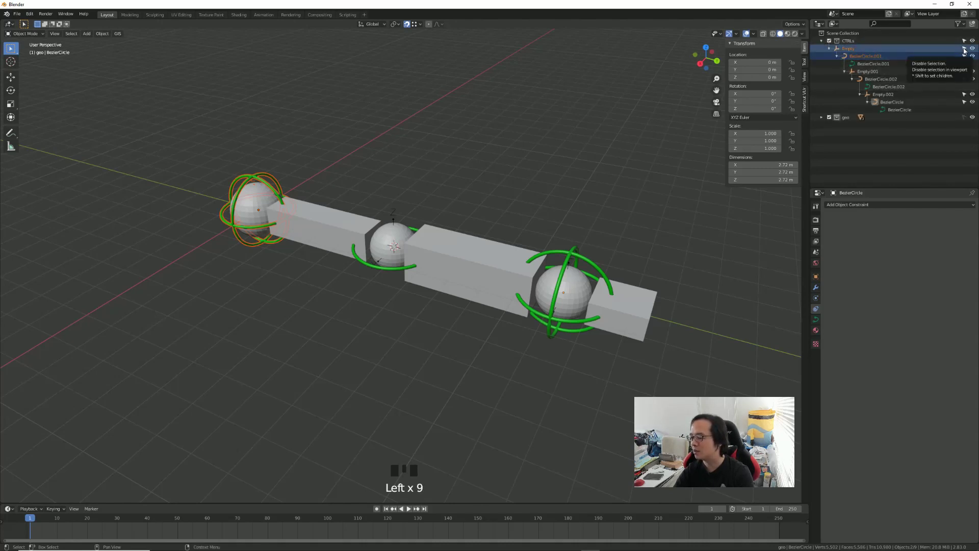
click(937, 161)
click(964, 49)
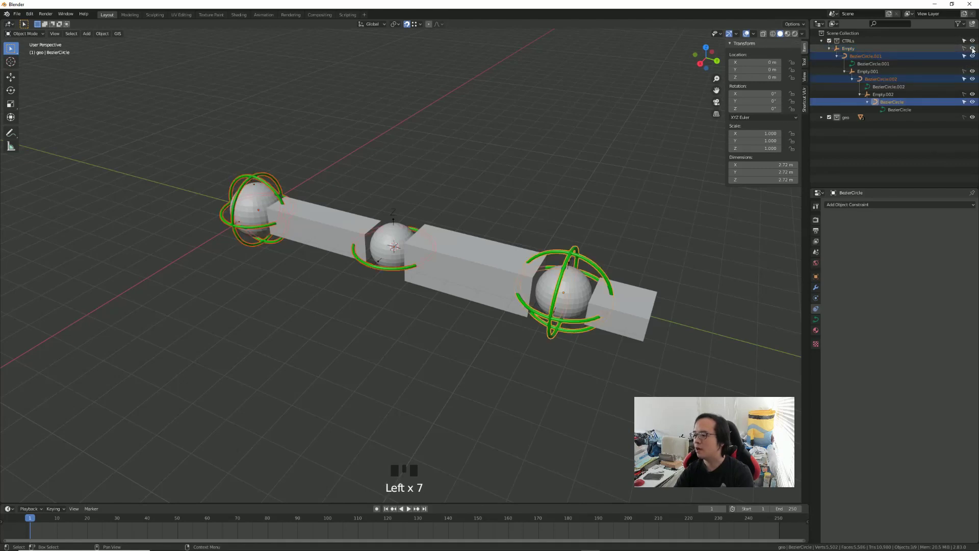
click(972, 49)
click(972, 72)
click(972, 94)
- Box-select the whole arm repeatedly to check that only the ring controls get selected
drag(634, 402, 175, 136)
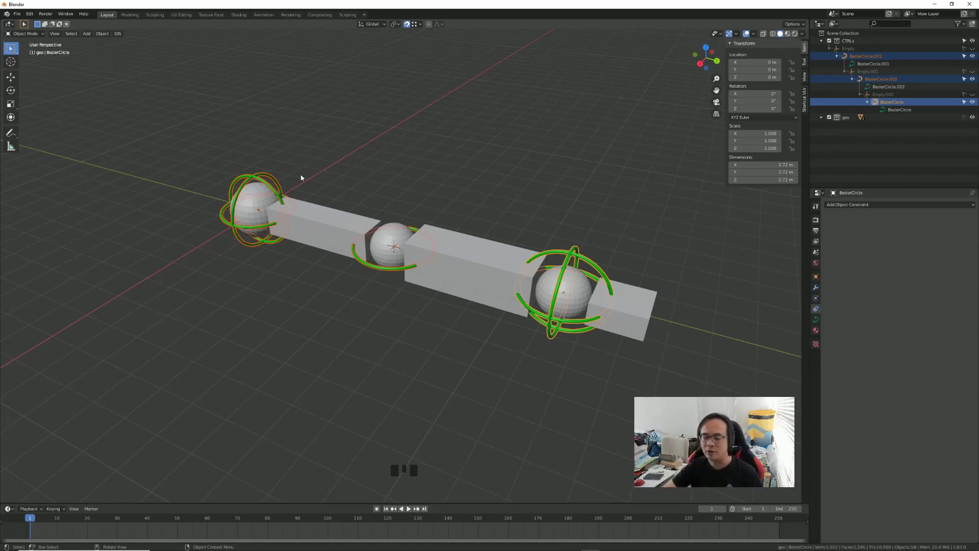
click(381, 137)
drag(152, 84, 601, 412)
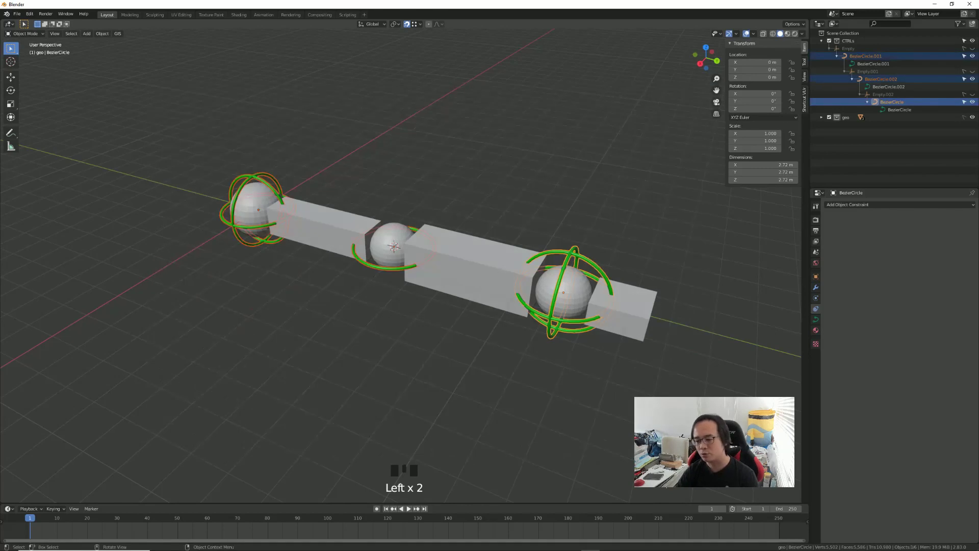
click(490, 451)
drag(678, 456, 156, 121)
drag(158, 88, 704, 404)
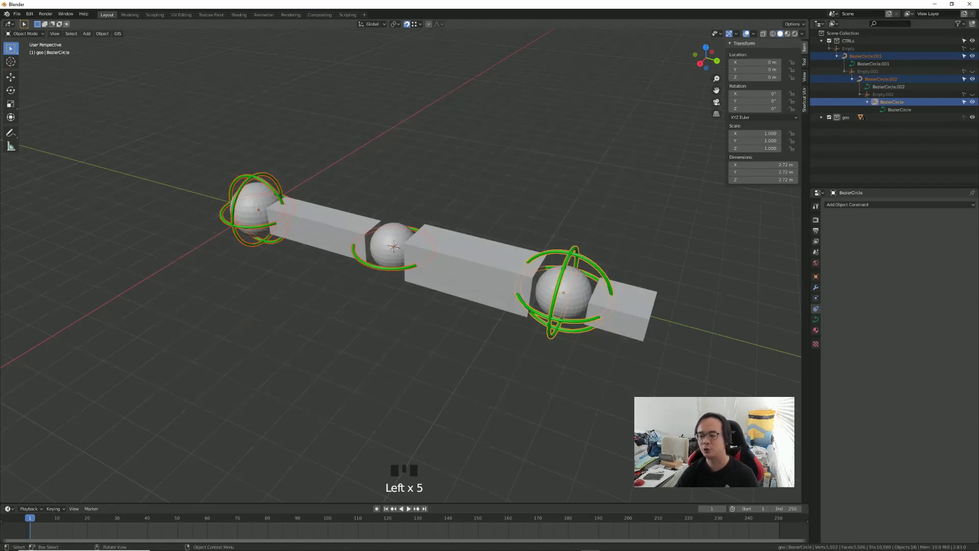
- Bend the arm by rotating the middle and third ring controls freely
key(r)
key(r)
click(468, 385)
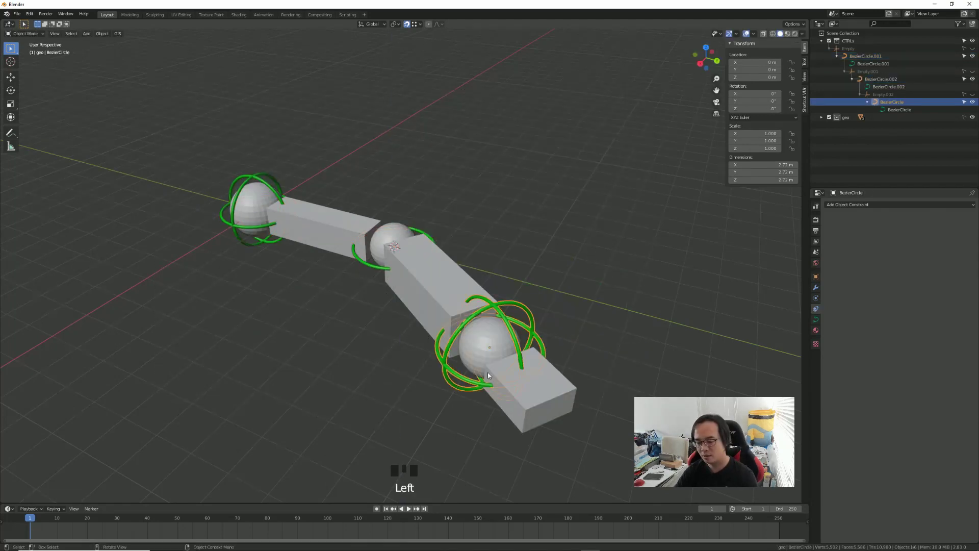
- Swing the whole arm by freely rotating the first ring control BezierCircle.001 to about 26° in X and 19° in Z
click(255, 209)
key(r)
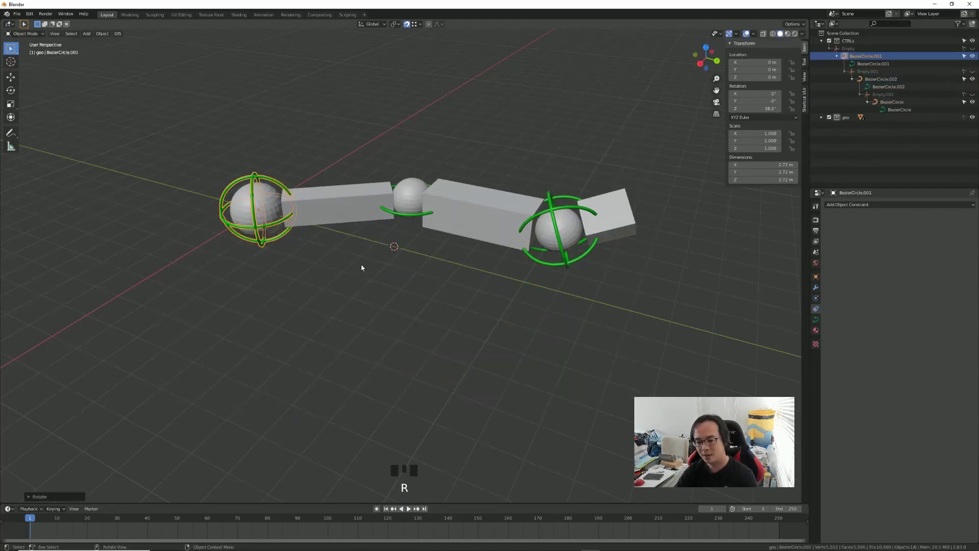
click(330, 236)
key(r)
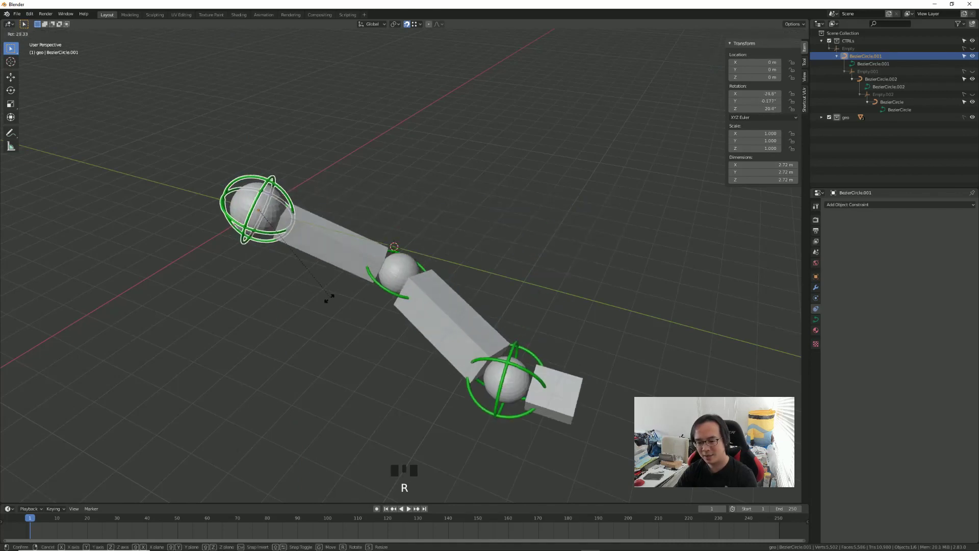
middle_drag(321, 324, 332, 337)
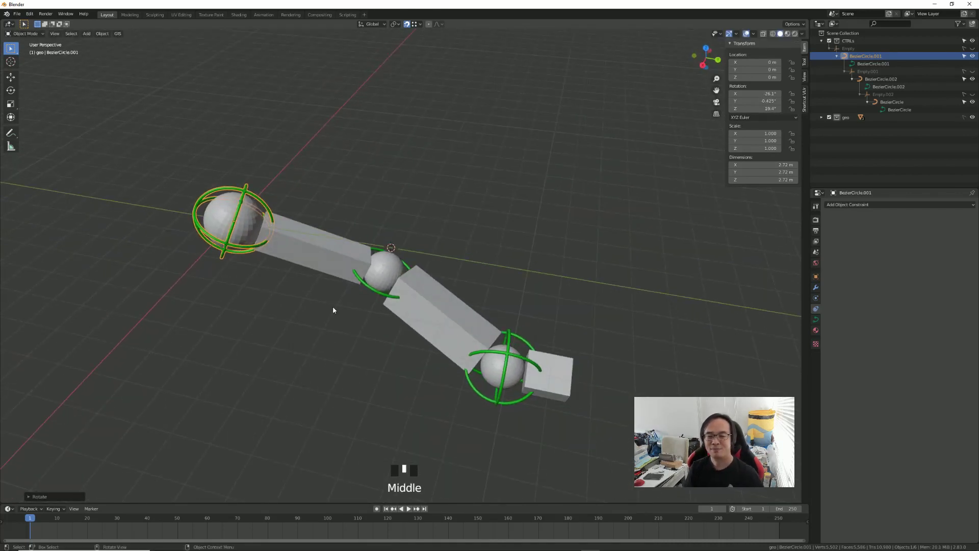